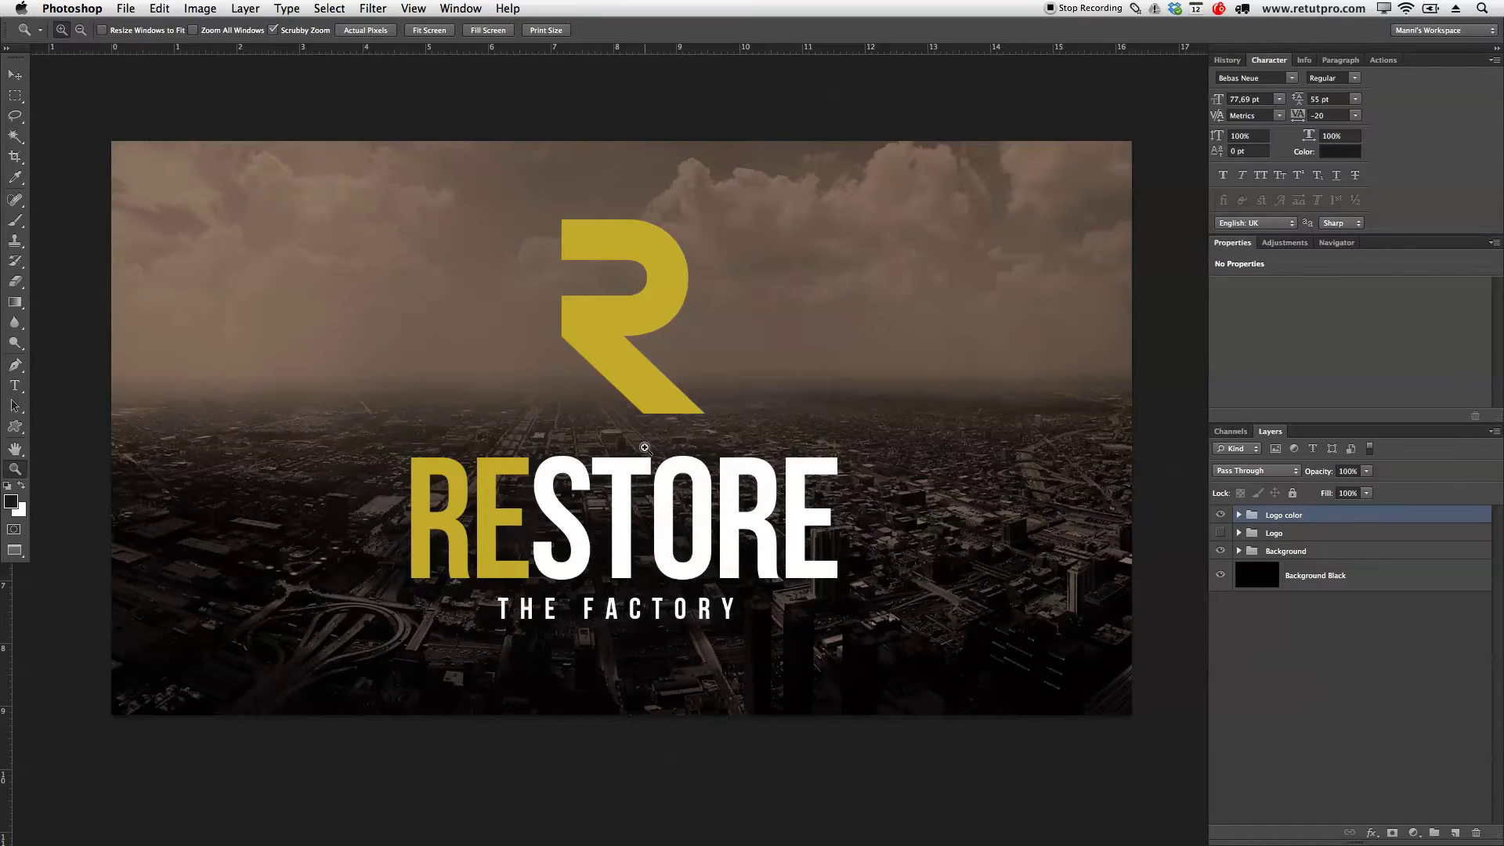
# Hide the Logo color and Logo groups and try hiding the city Background group
pyautogui.click(1221, 516)
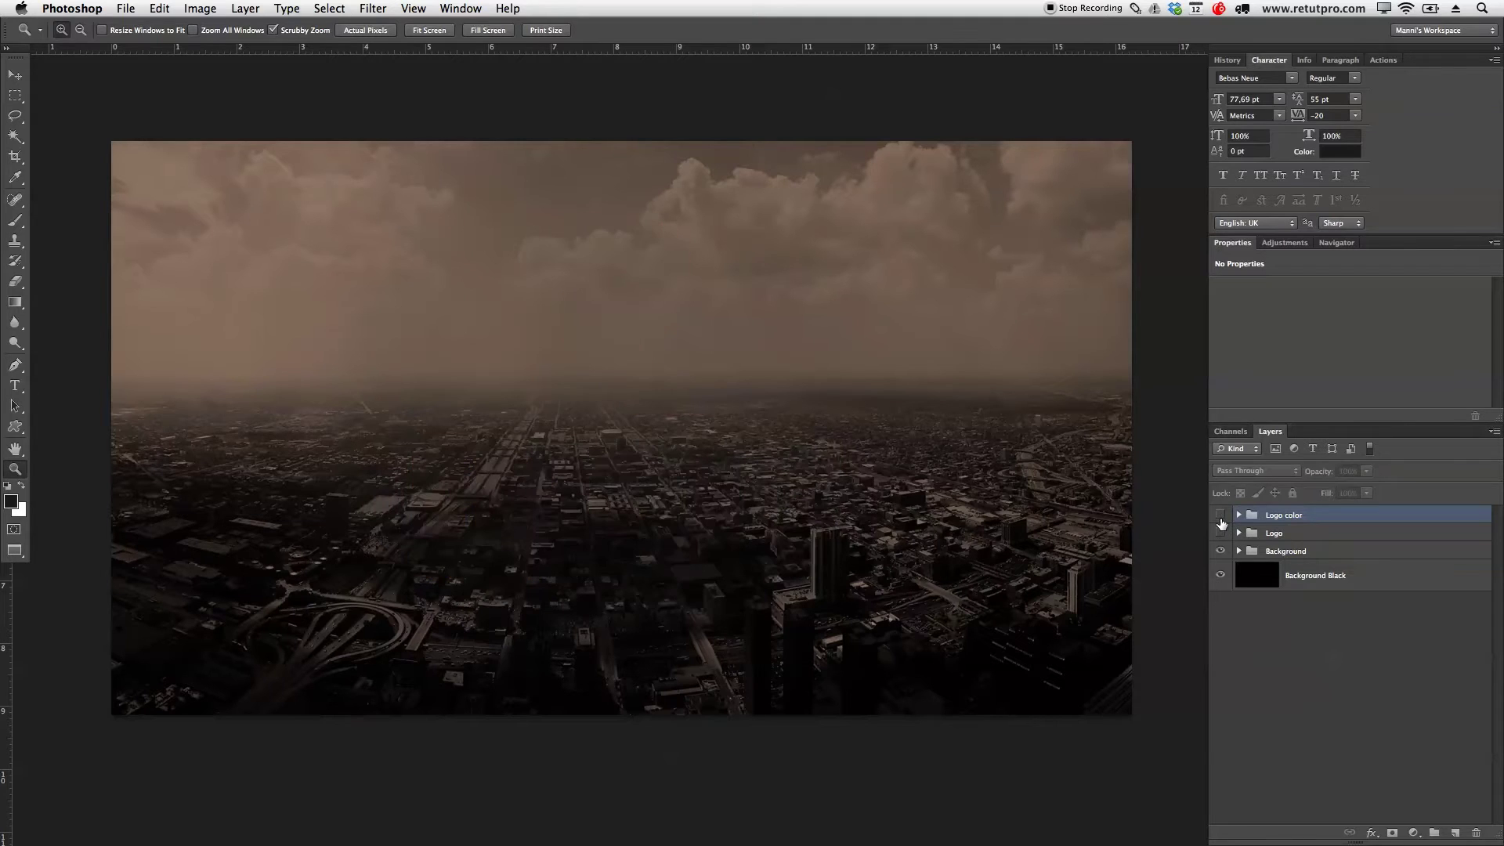
pyautogui.click(1220, 532)
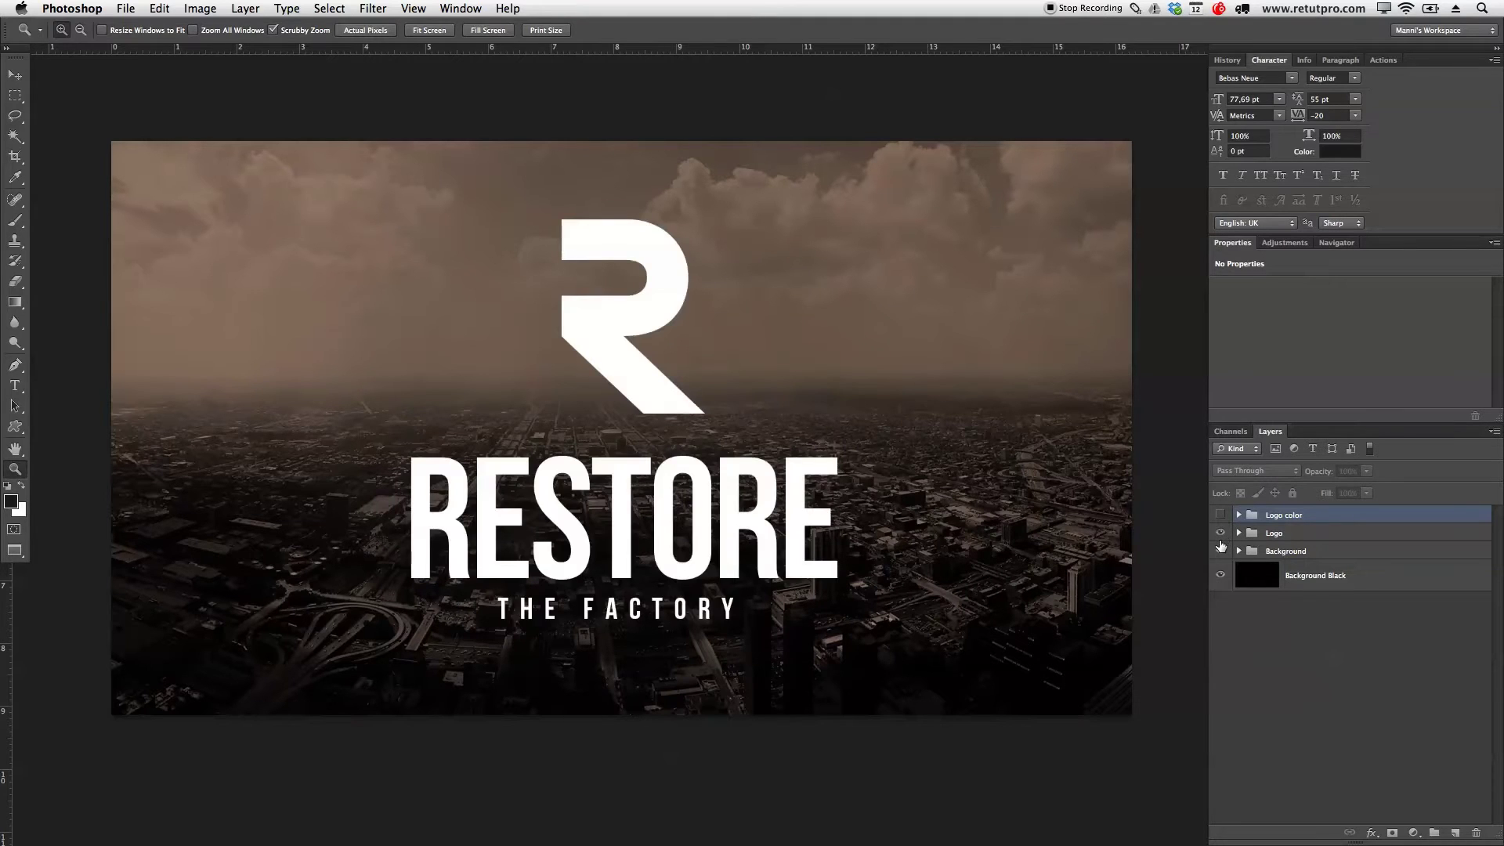
pyautogui.click(1220, 515)
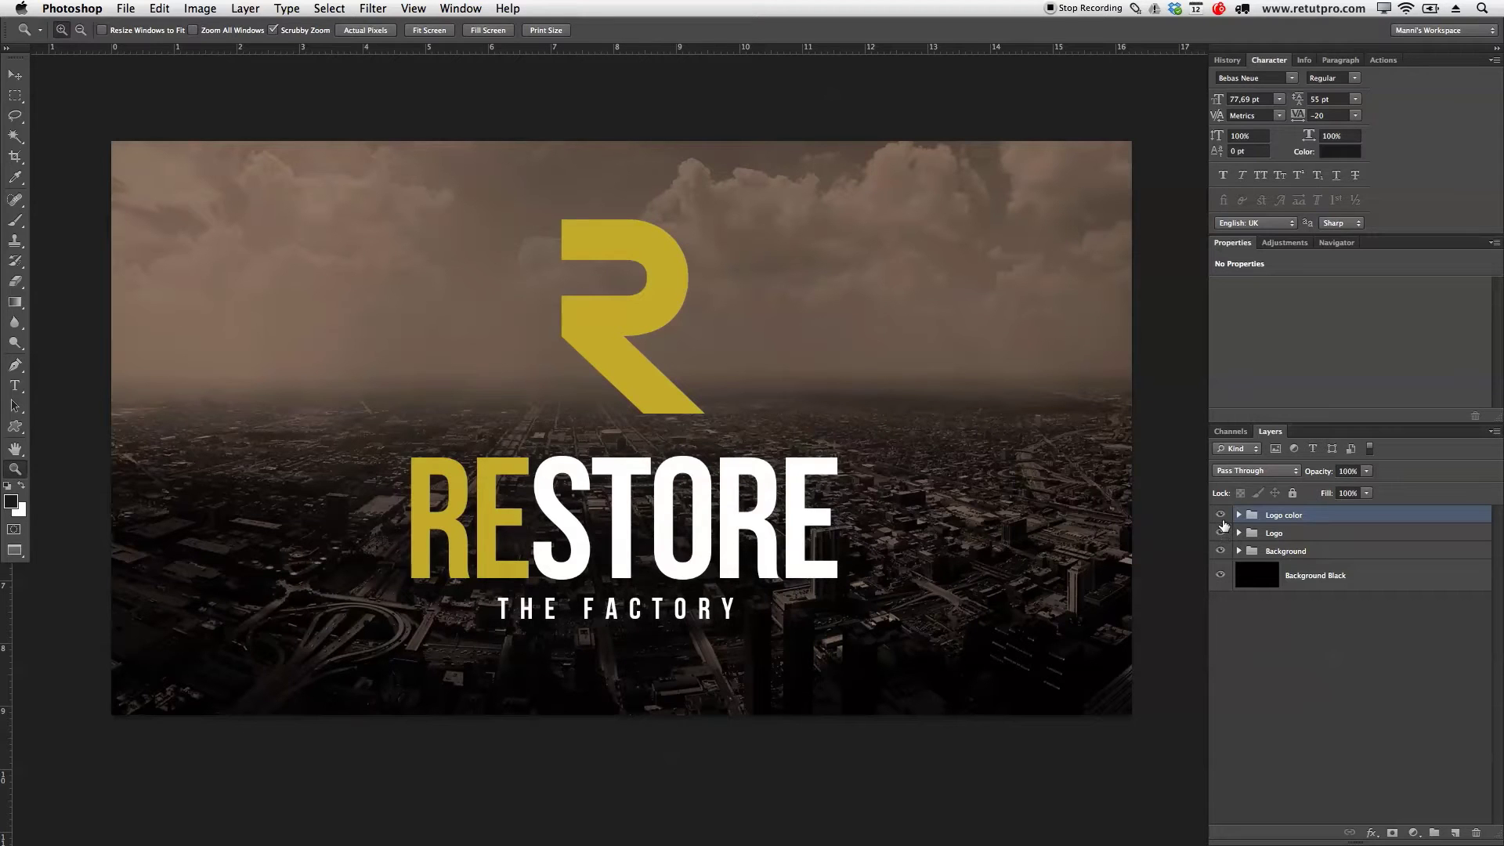
pyautogui.click(1223, 522)
pyautogui.click(1224, 531)
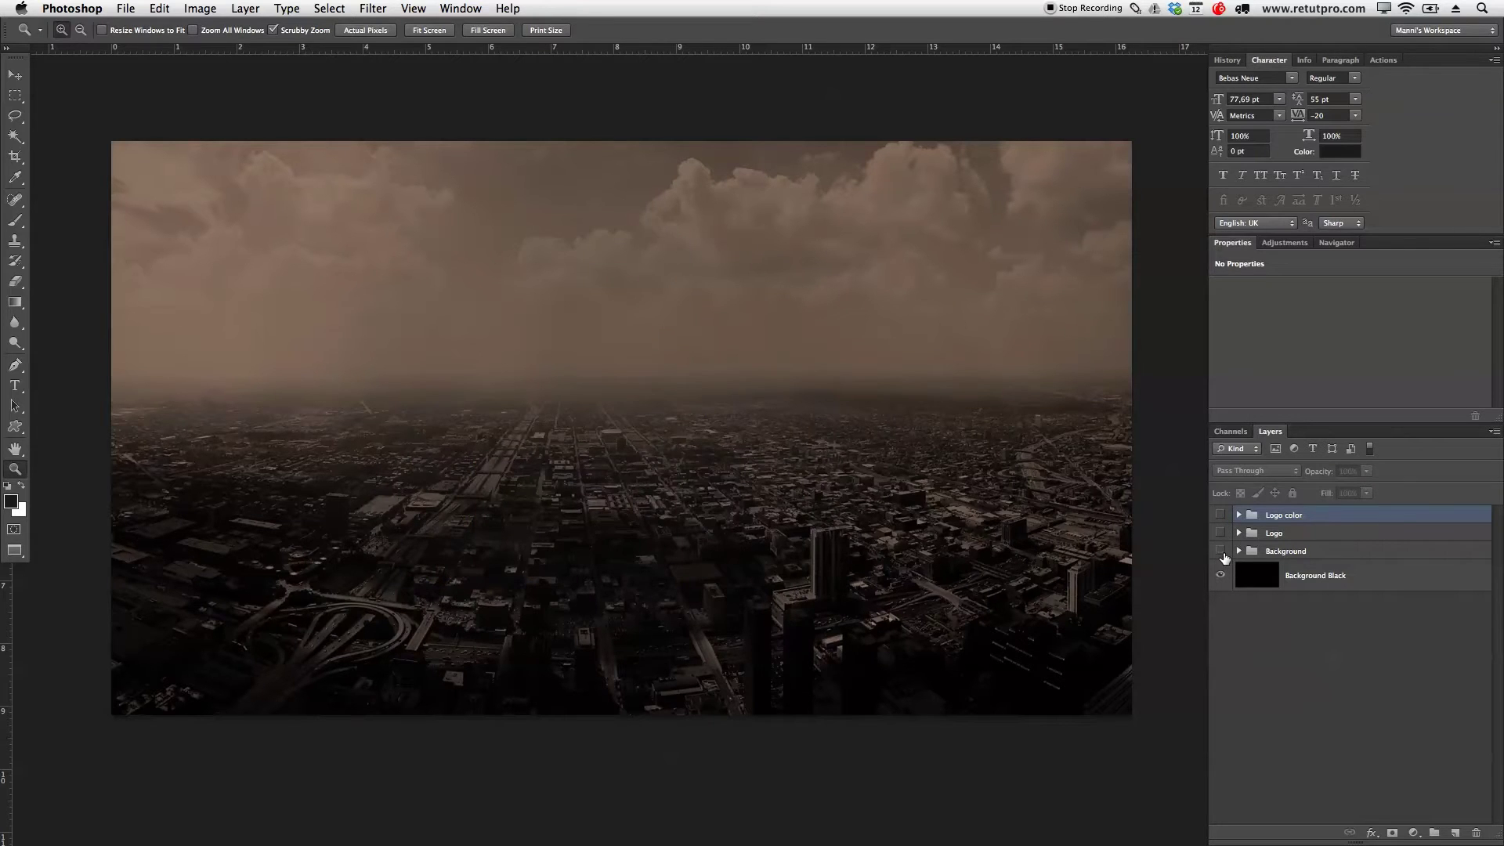
pyautogui.click(1223, 552)
pyautogui.click(1222, 552)
pyautogui.click(1221, 552)
# Stamp the visible logo into a merged layer and invert it, then undo both
pyautogui.click(1332, 576)
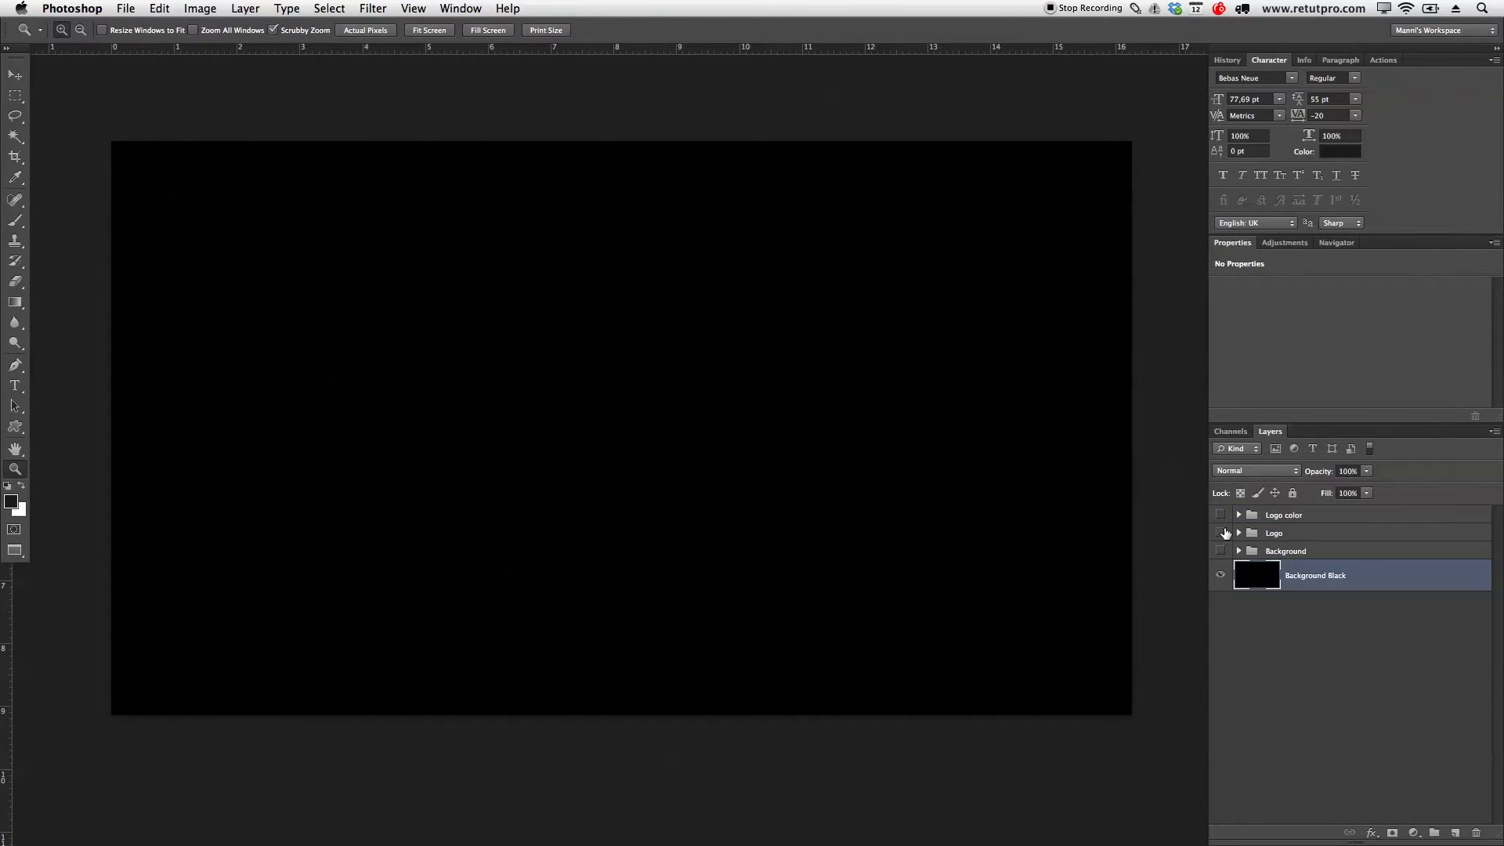
pyautogui.click(1222, 533)
pyautogui.click(1278, 535)
pyautogui.press('super+alt+shift+e')
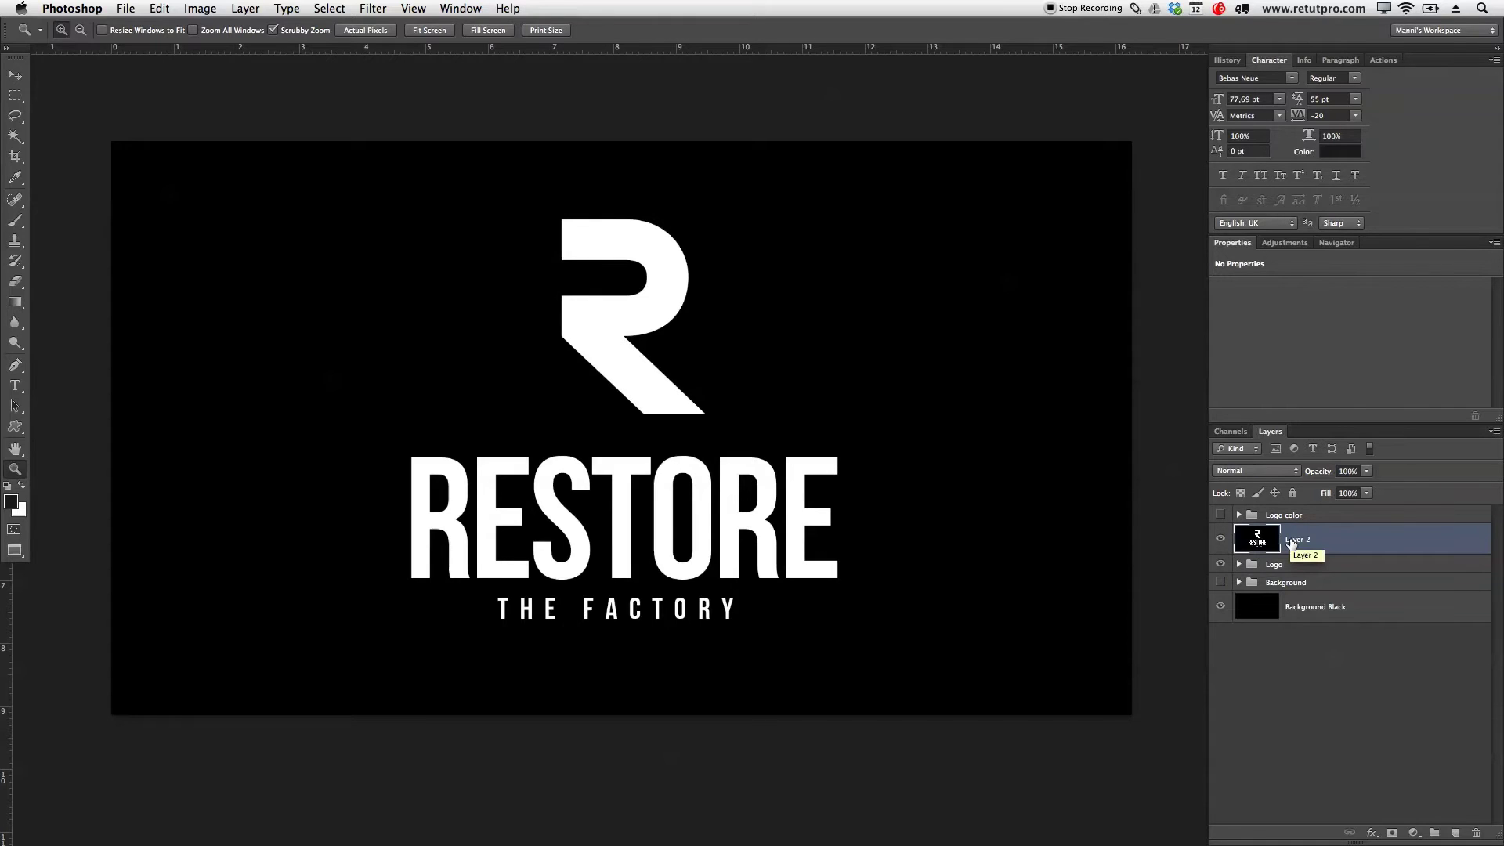
pyautogui.press('super+i')
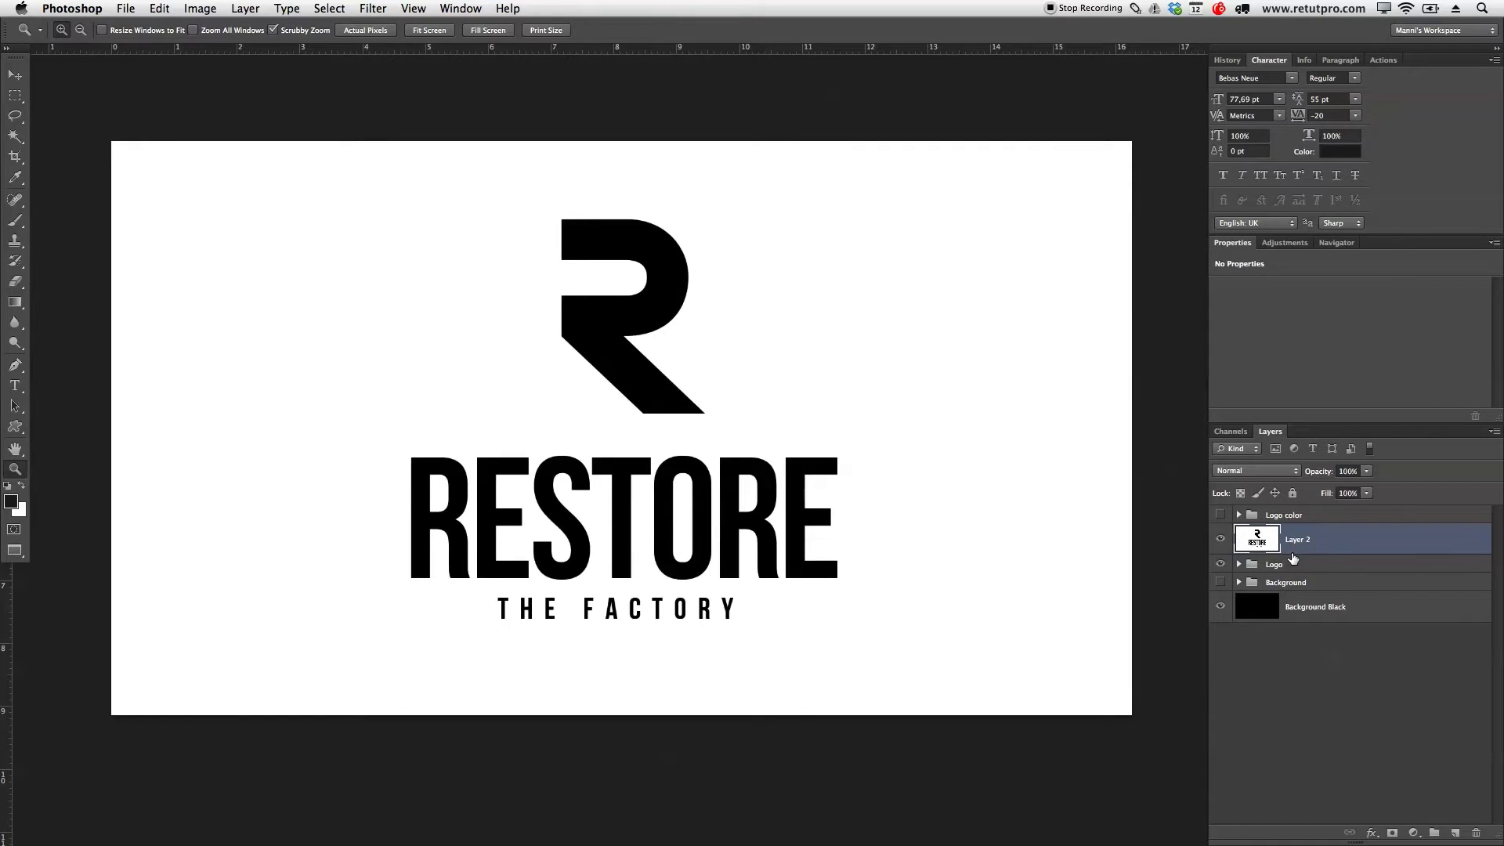
pyautogui.press('super+alt+z')
pyautogui.press('super+alt+z')
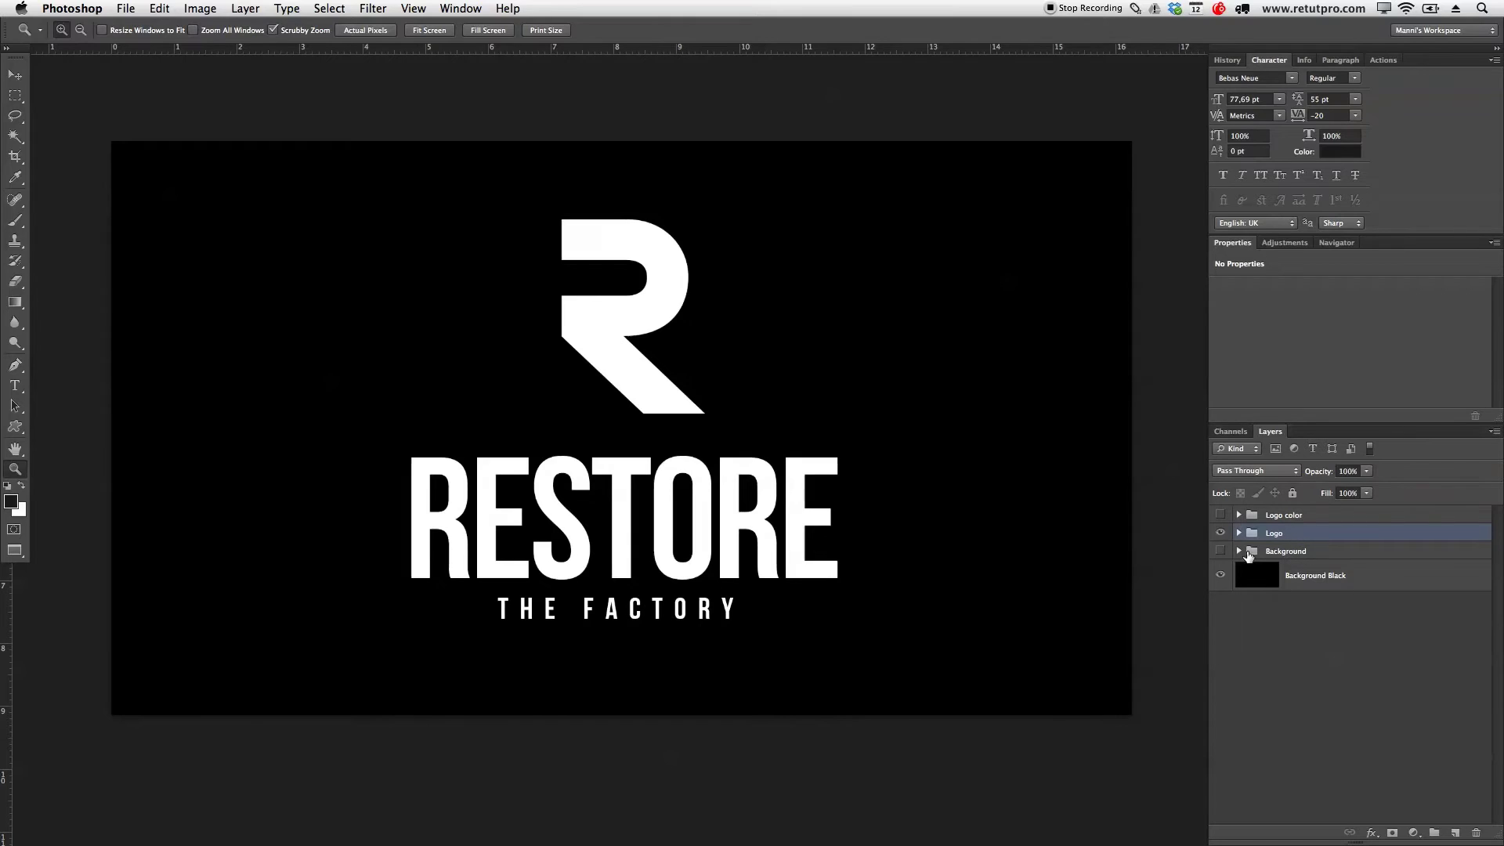
# Show the city background again, hide the Logo group, and select Background
pyautogui.click(1222, 552)
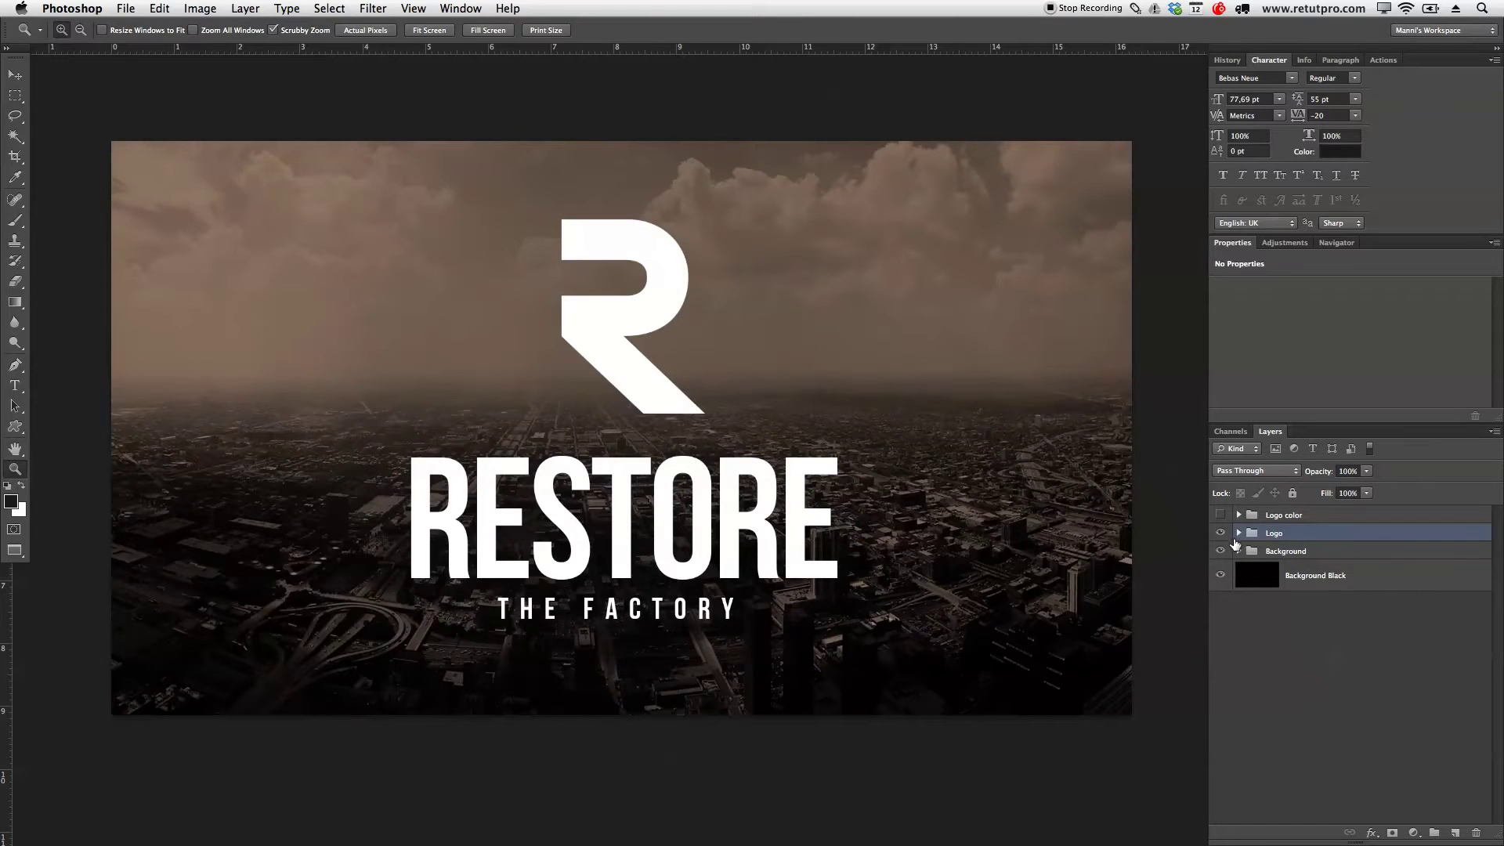
pyautogui.click(1222, 533)
pyautogui.click(1301, 552)
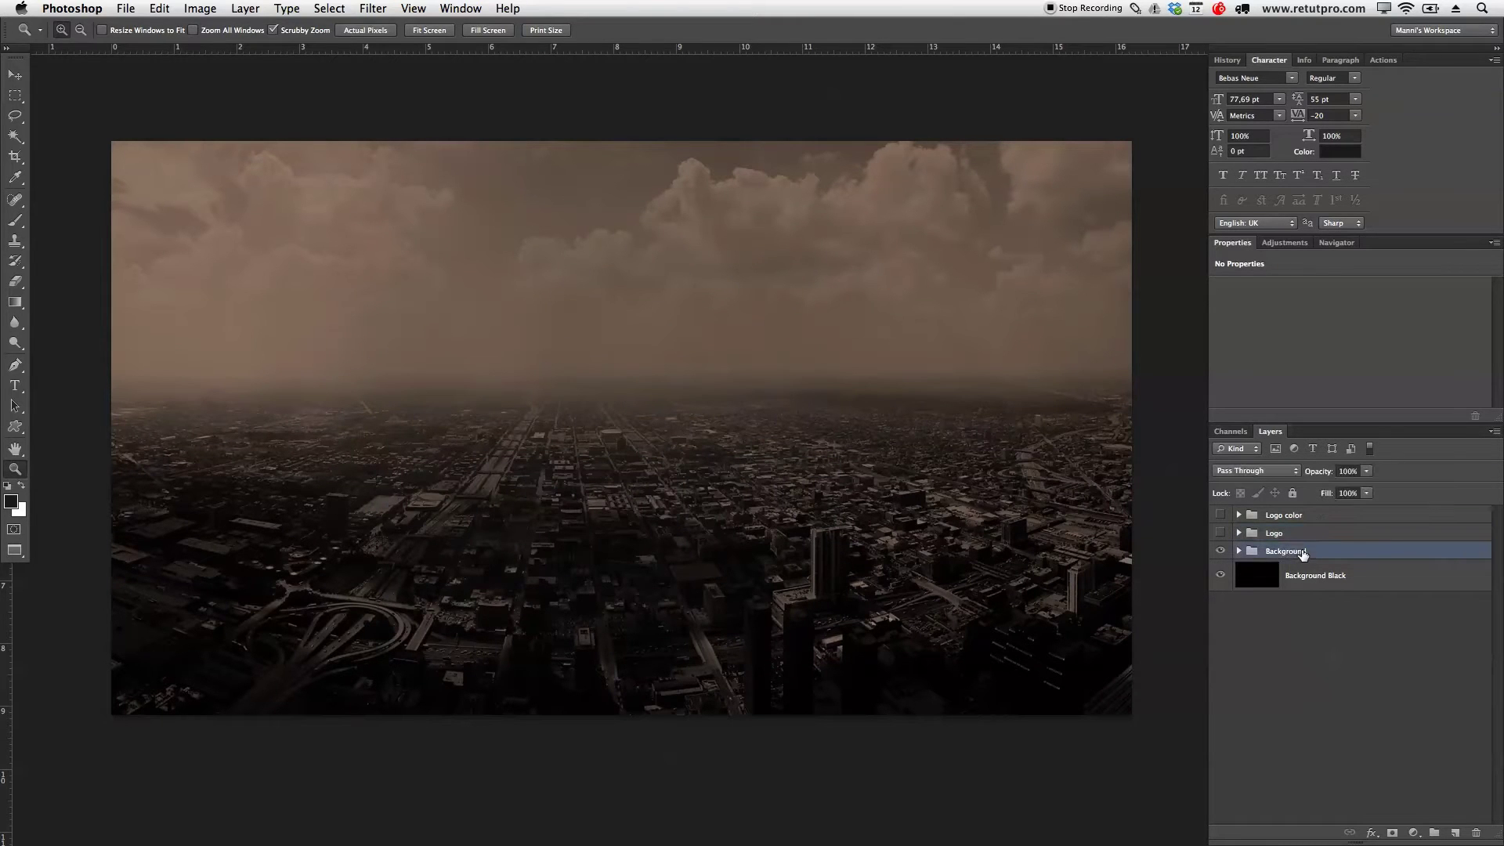
# Create a paragraph text box reading RESTORE across the canvas and select its text
pyautogui.press('t')
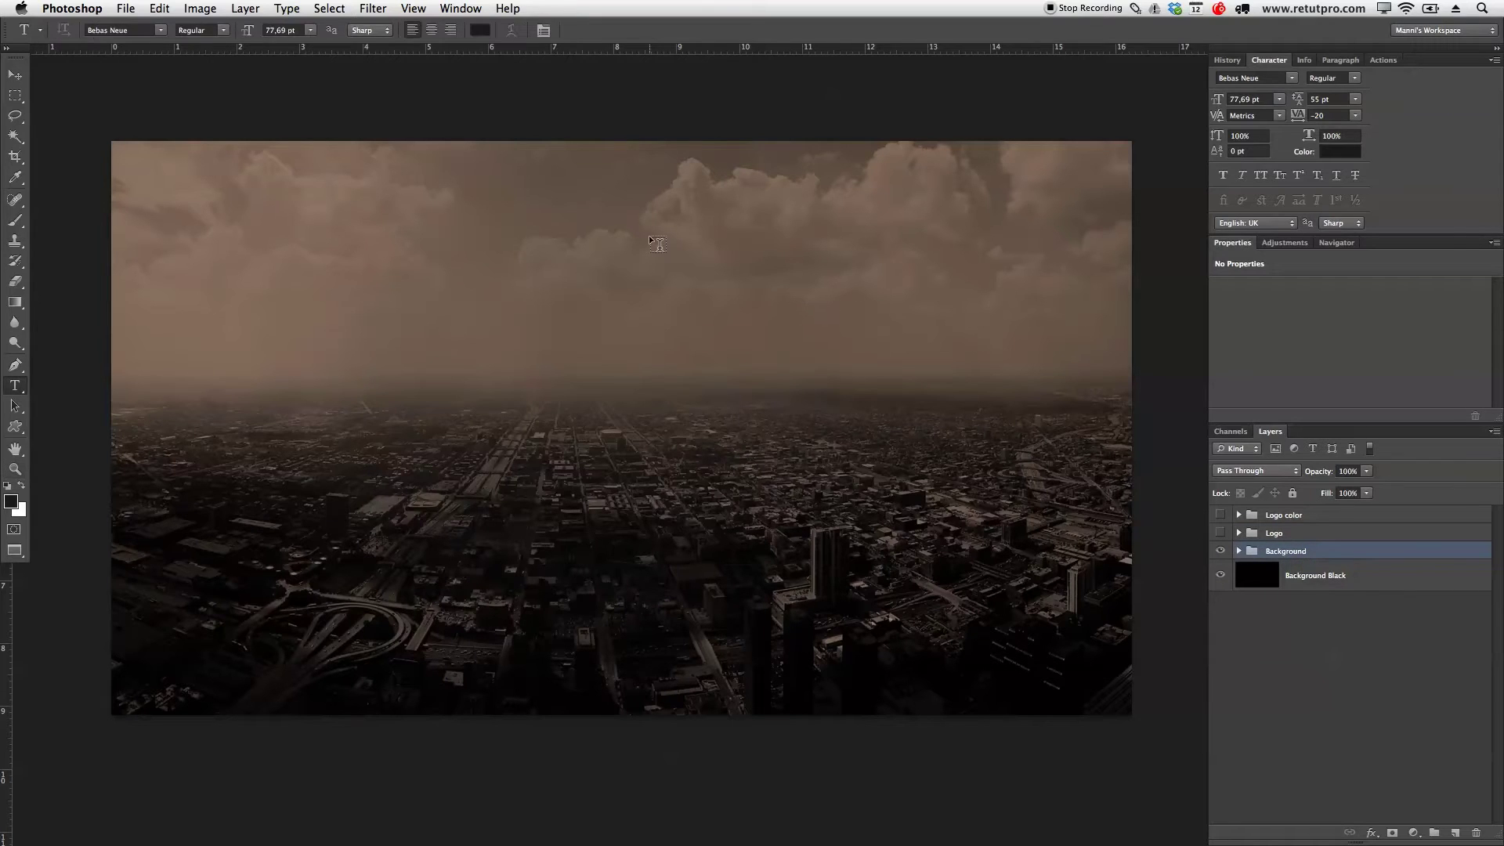
pyautogui.moveTo(170, 208); pyautogui.dragTo(1067, 644)
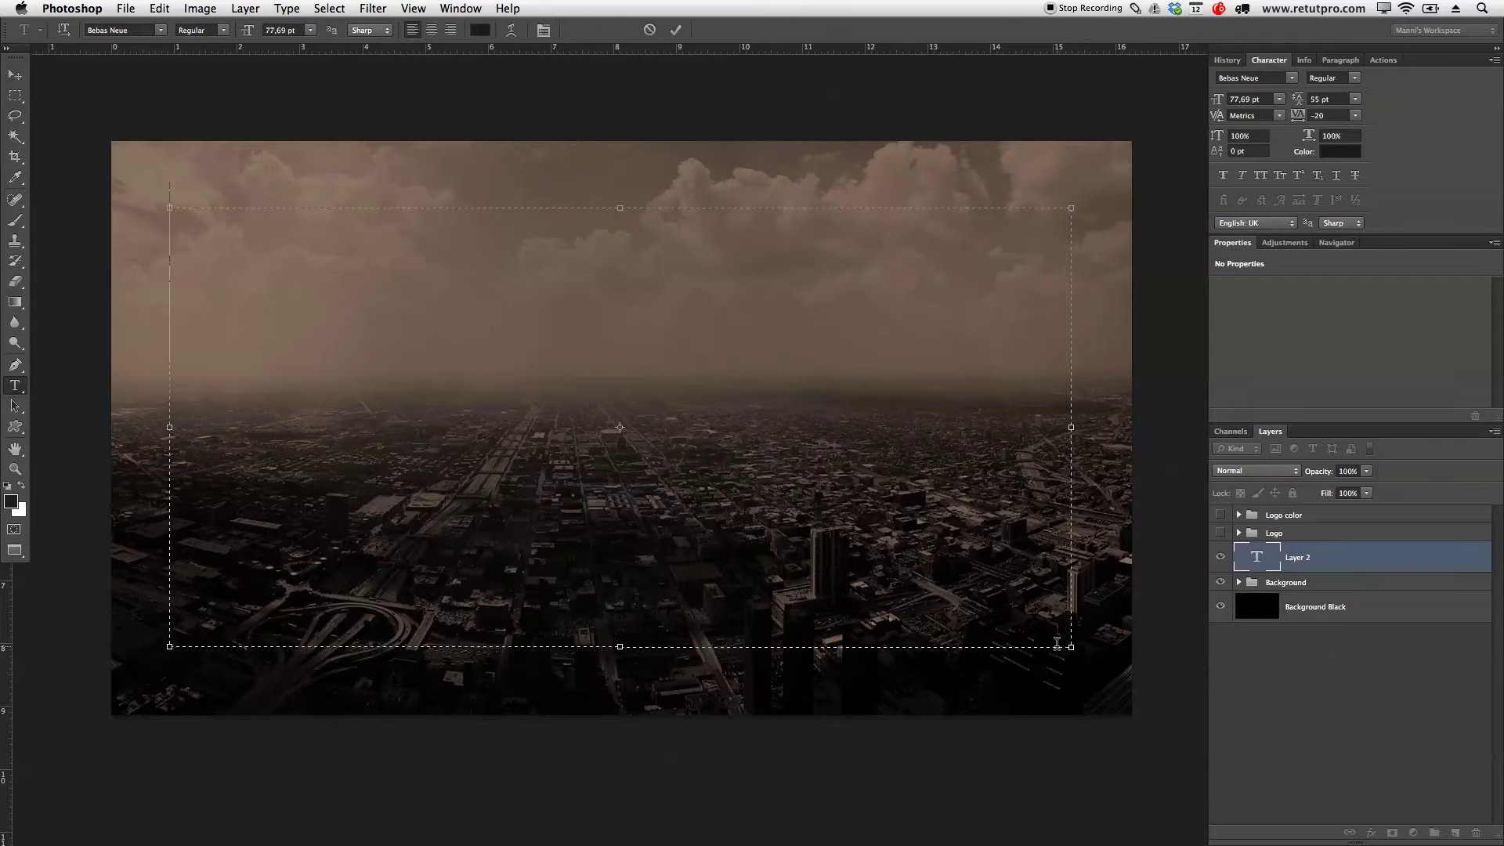
pyautogui.write('RESTORE')
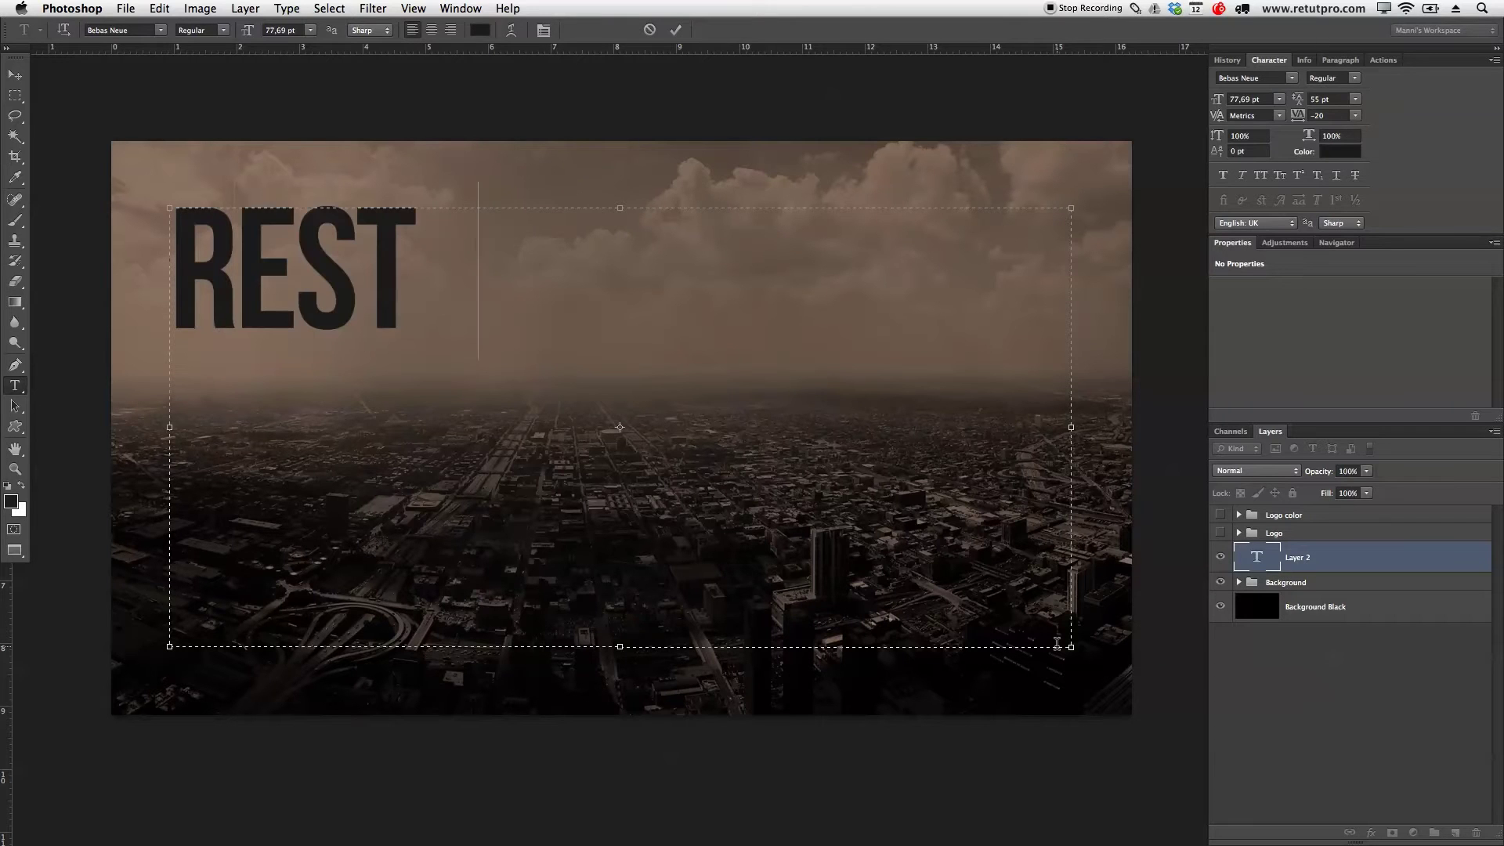
pyautogui.click(1026, 640)
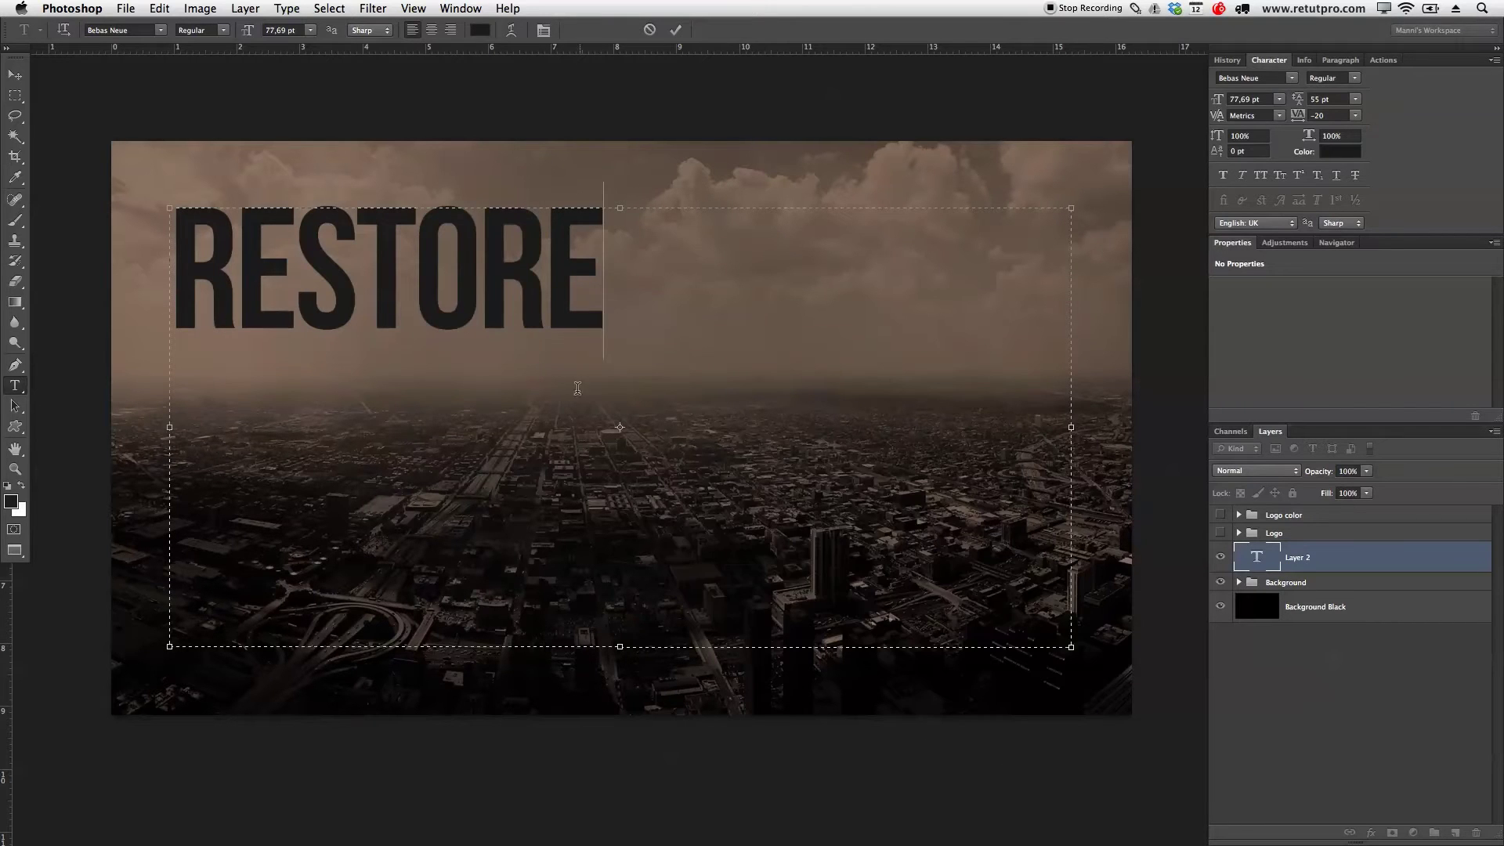
pyautogui.hotkey('shift', 'Left')
pyautogui.hotkey('shift', 'Left')
pyautogui.hotkey('shift', 'Left')
pyautogui.hotkey('shift', 'Left')
pyautogui.hotkey('shift', 'Left')
pyautogui.hotkey('shift', 'Left')
pyautogui.hotkey('shift', 'Left')
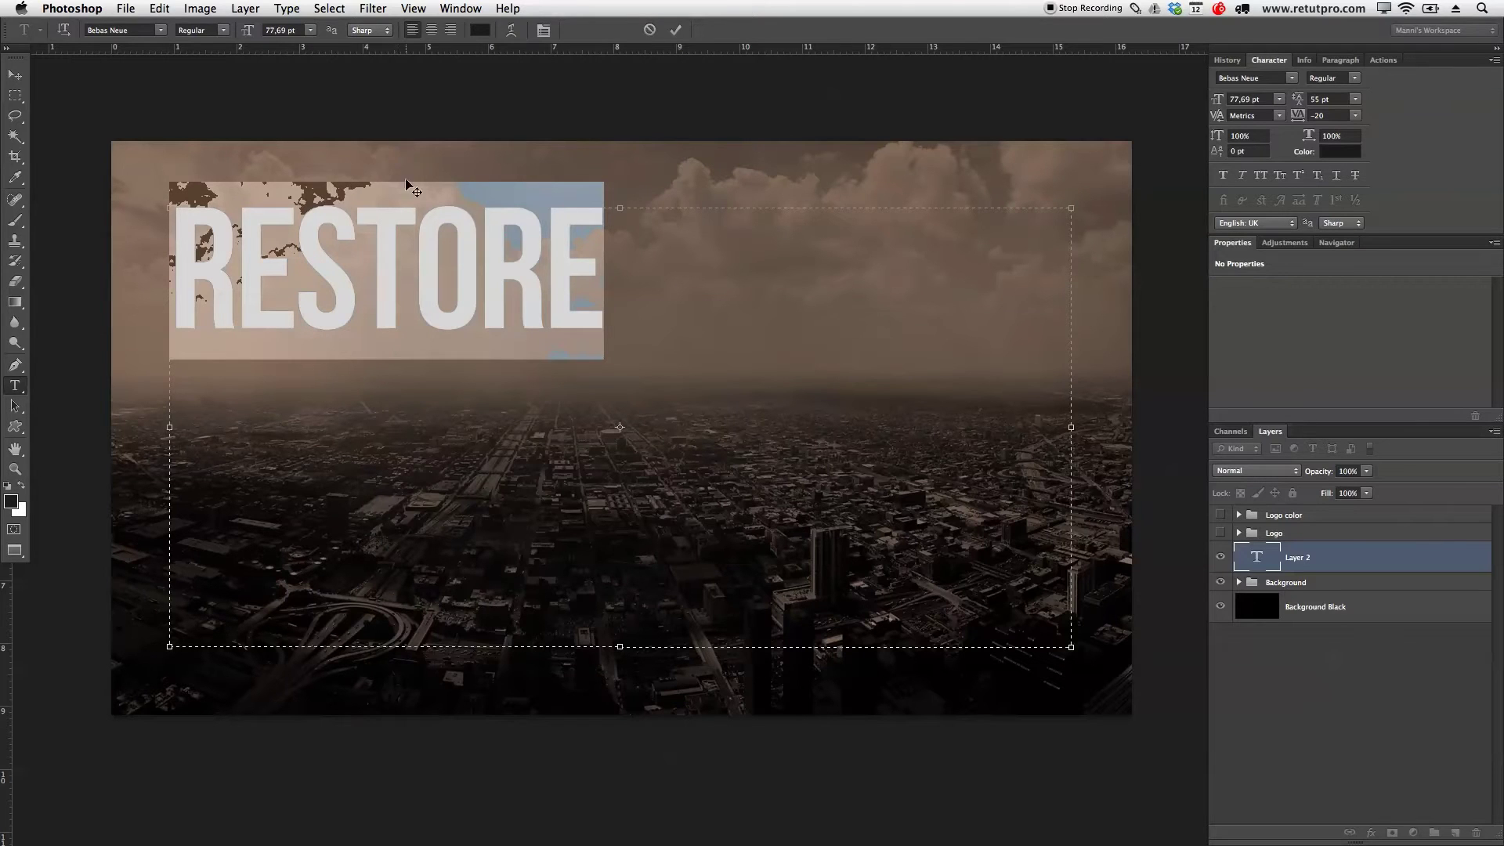
# Make the RESTORE text white (#ffffff) and keep the Bebas Neue font
pyautogui.click(479, 31)
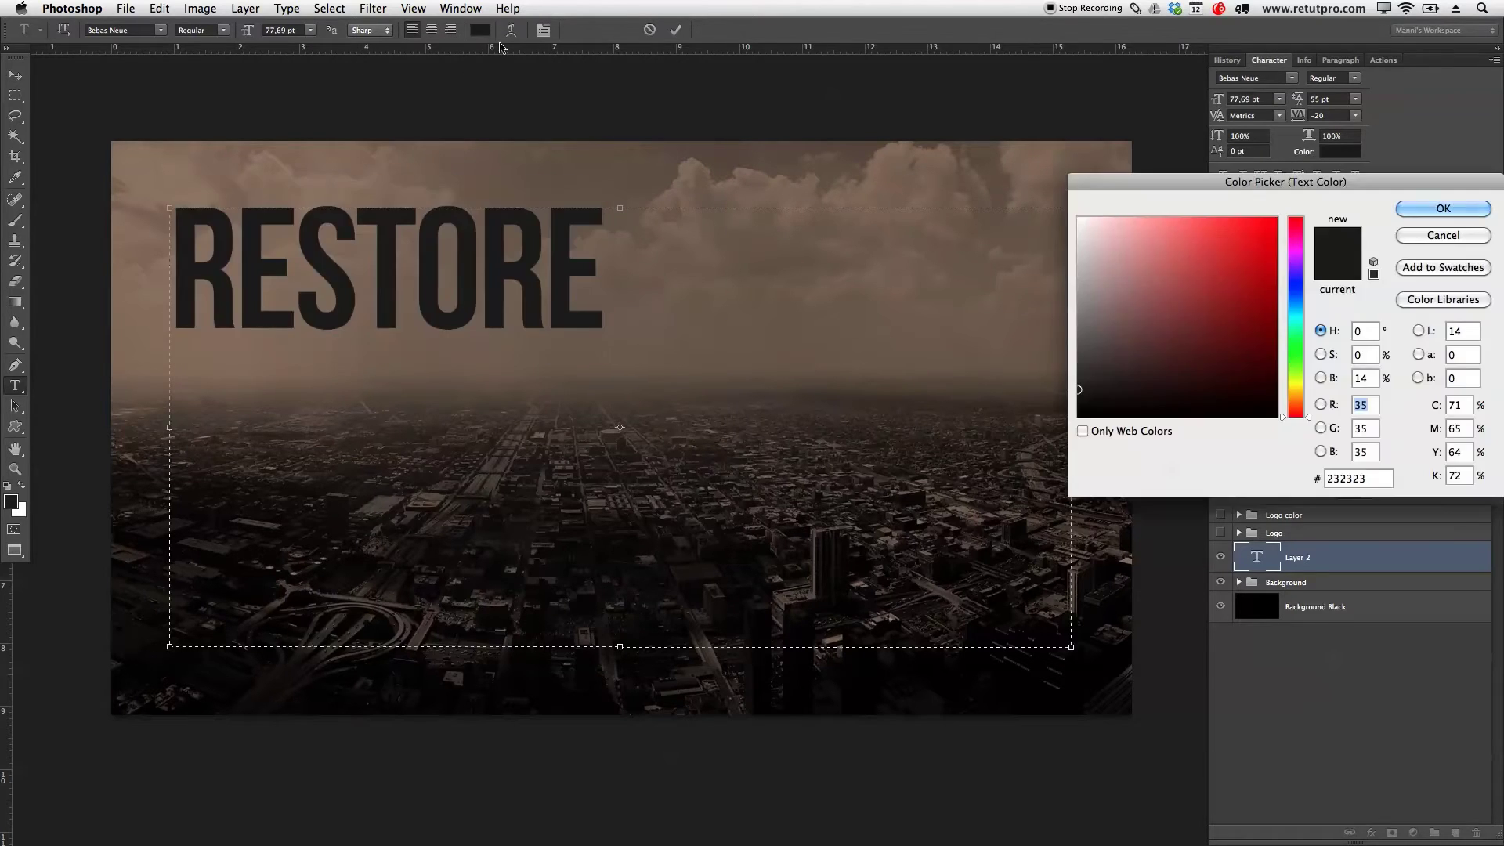
pyautogui.moveTo(1141, 242); pyautogui.dragTo(1065, 214)
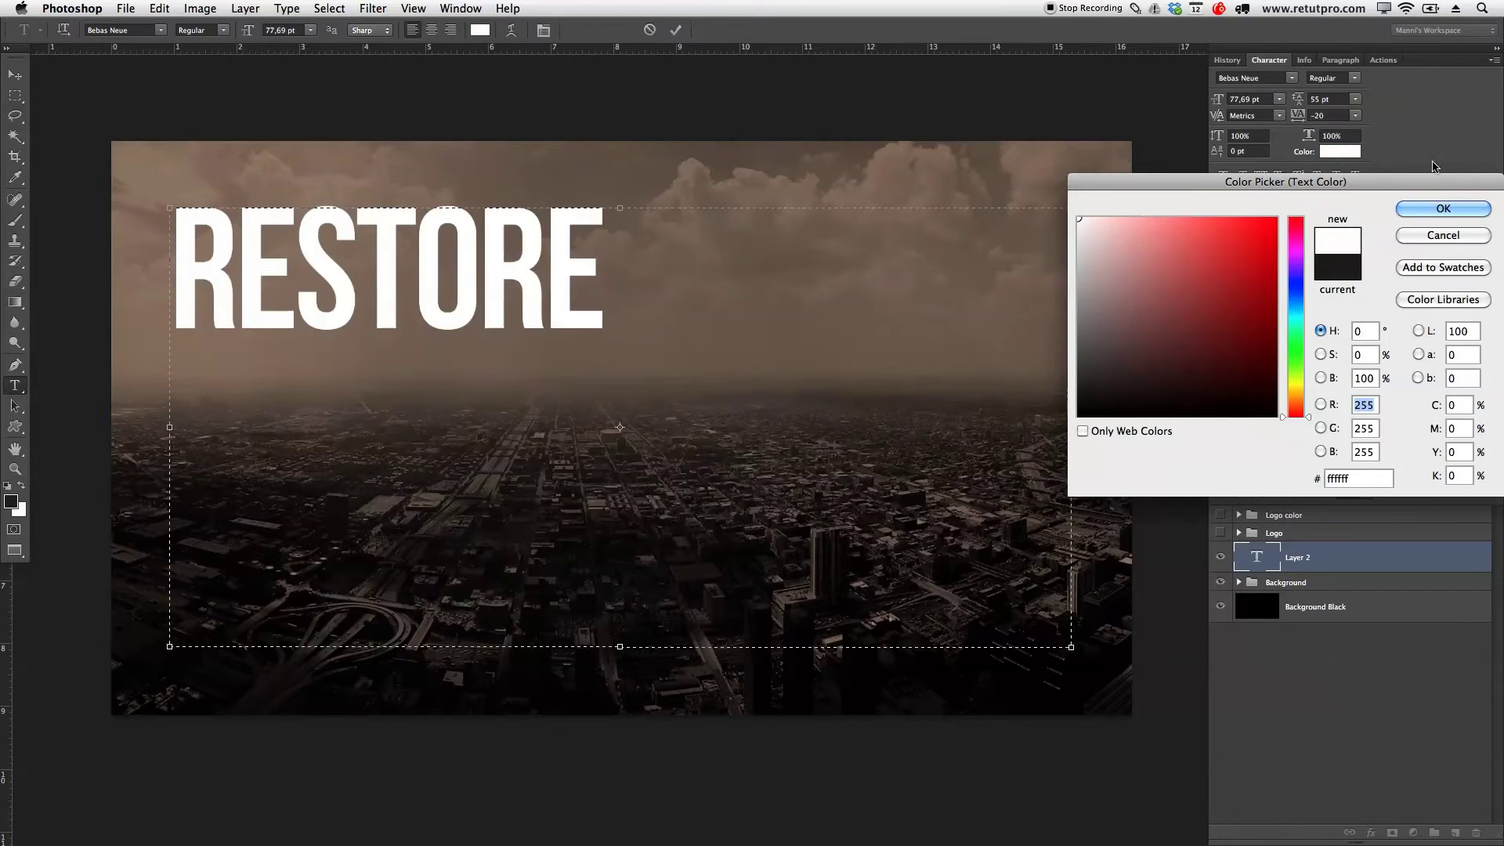
pyautogui.click(1435, 210)
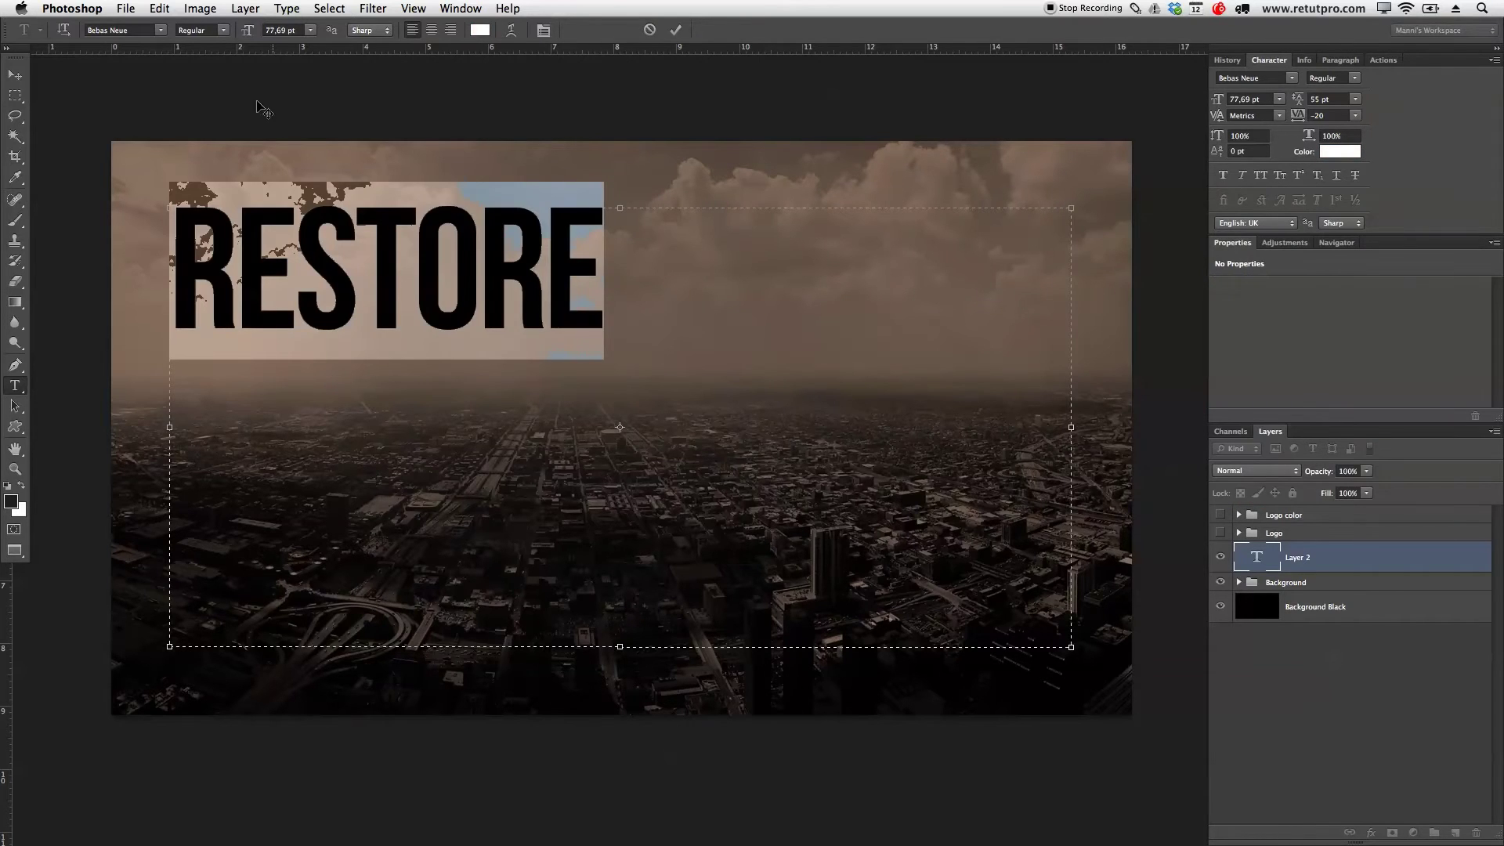
pyautogui.click(133, 30)
pyautogui.scroll(3, 157, 102)
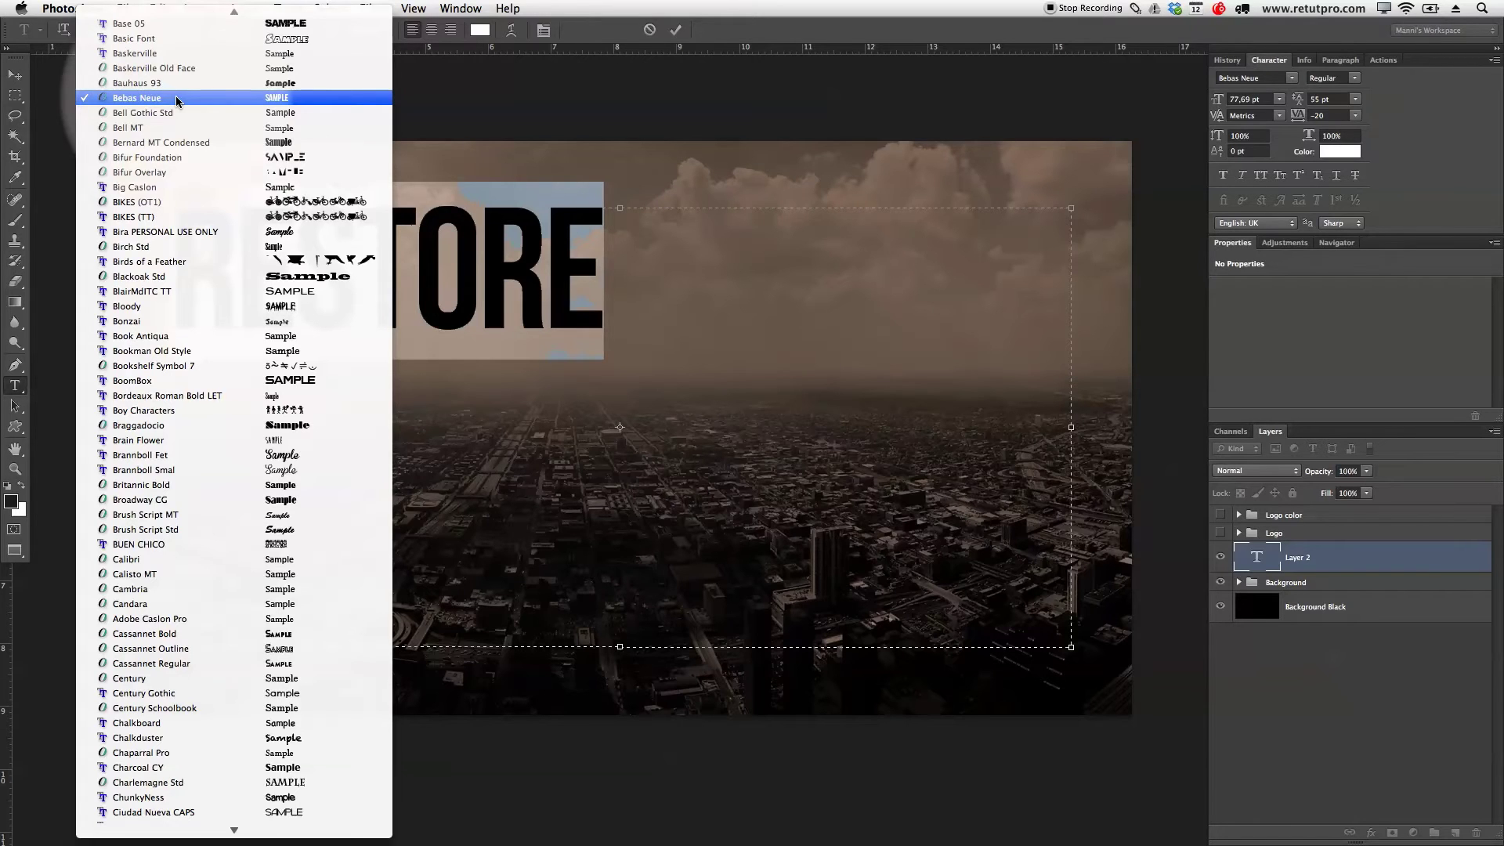
pyautogui.click(172, 101)
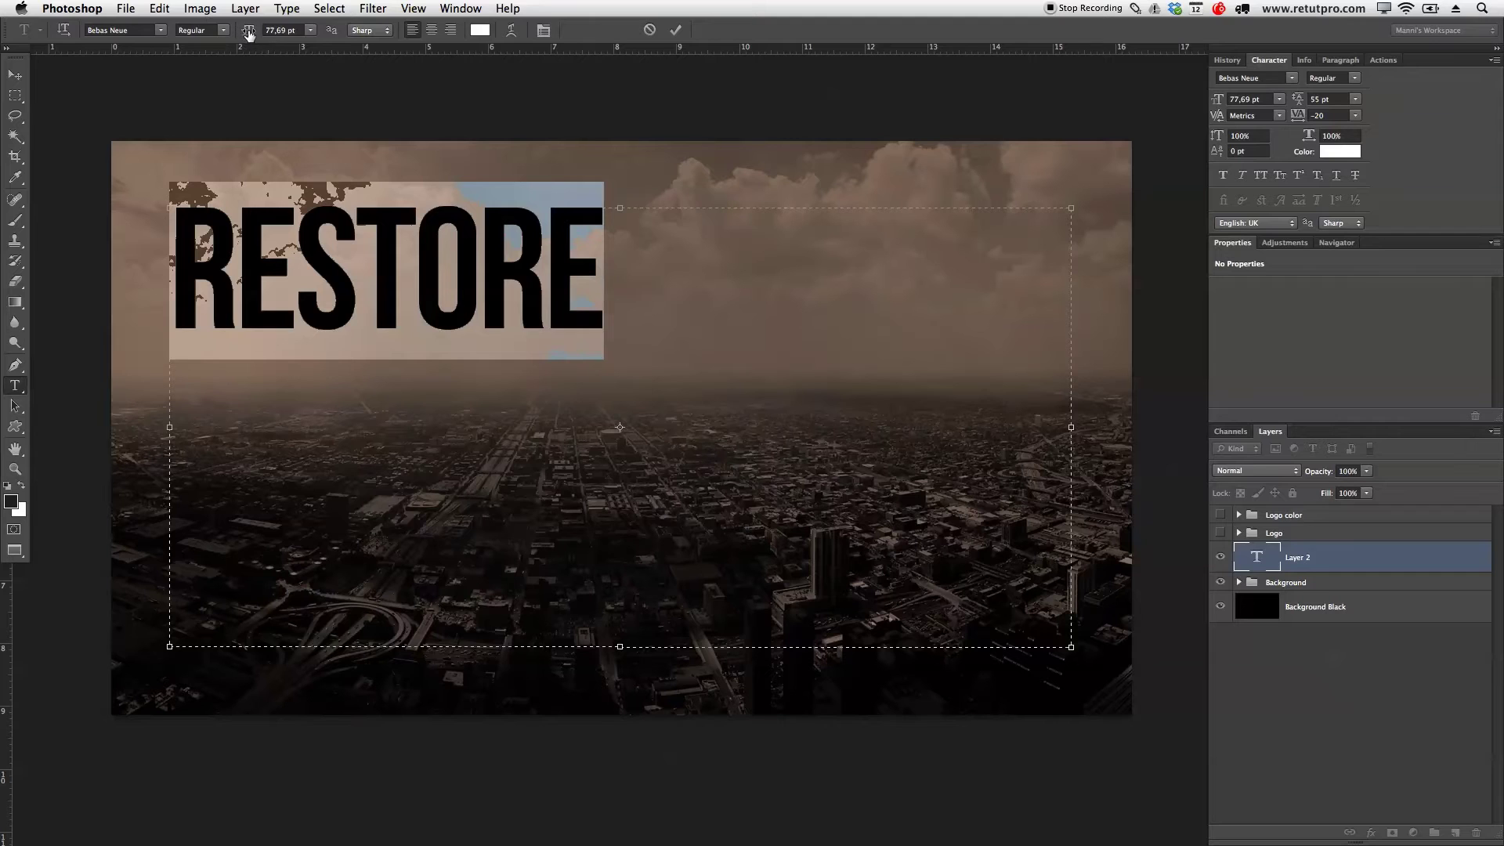
pyautogui.click(276, 36)
# Commit RESTORE and centre it on guides added by the Guild Lines action
pyautogui.click(673, 31)
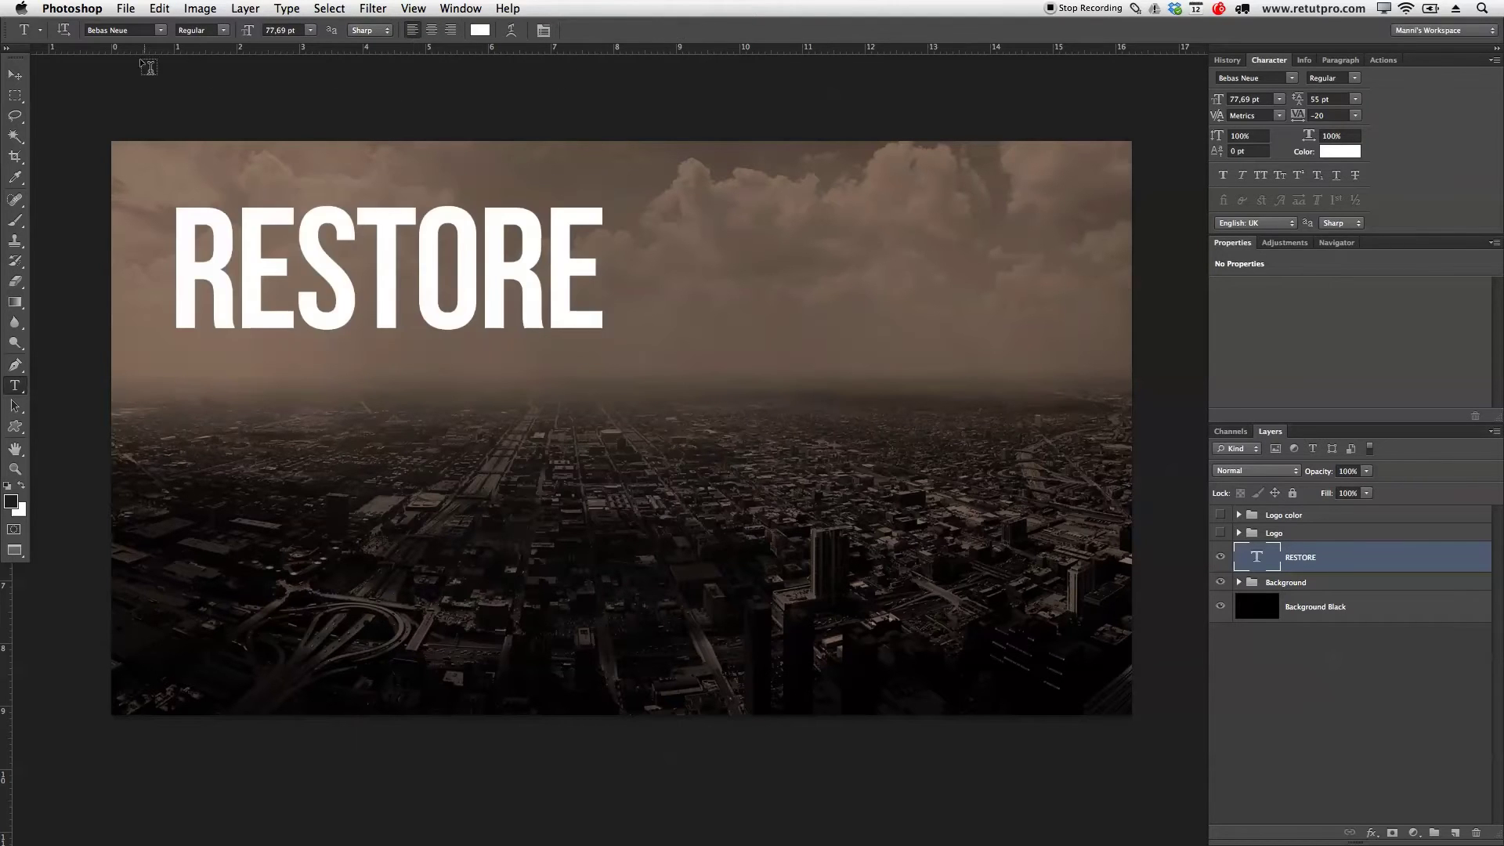
pyautogui.click(15, 74)
pyautogui.moveTo(450, 302); pyautogui.dragTo(667, 470)
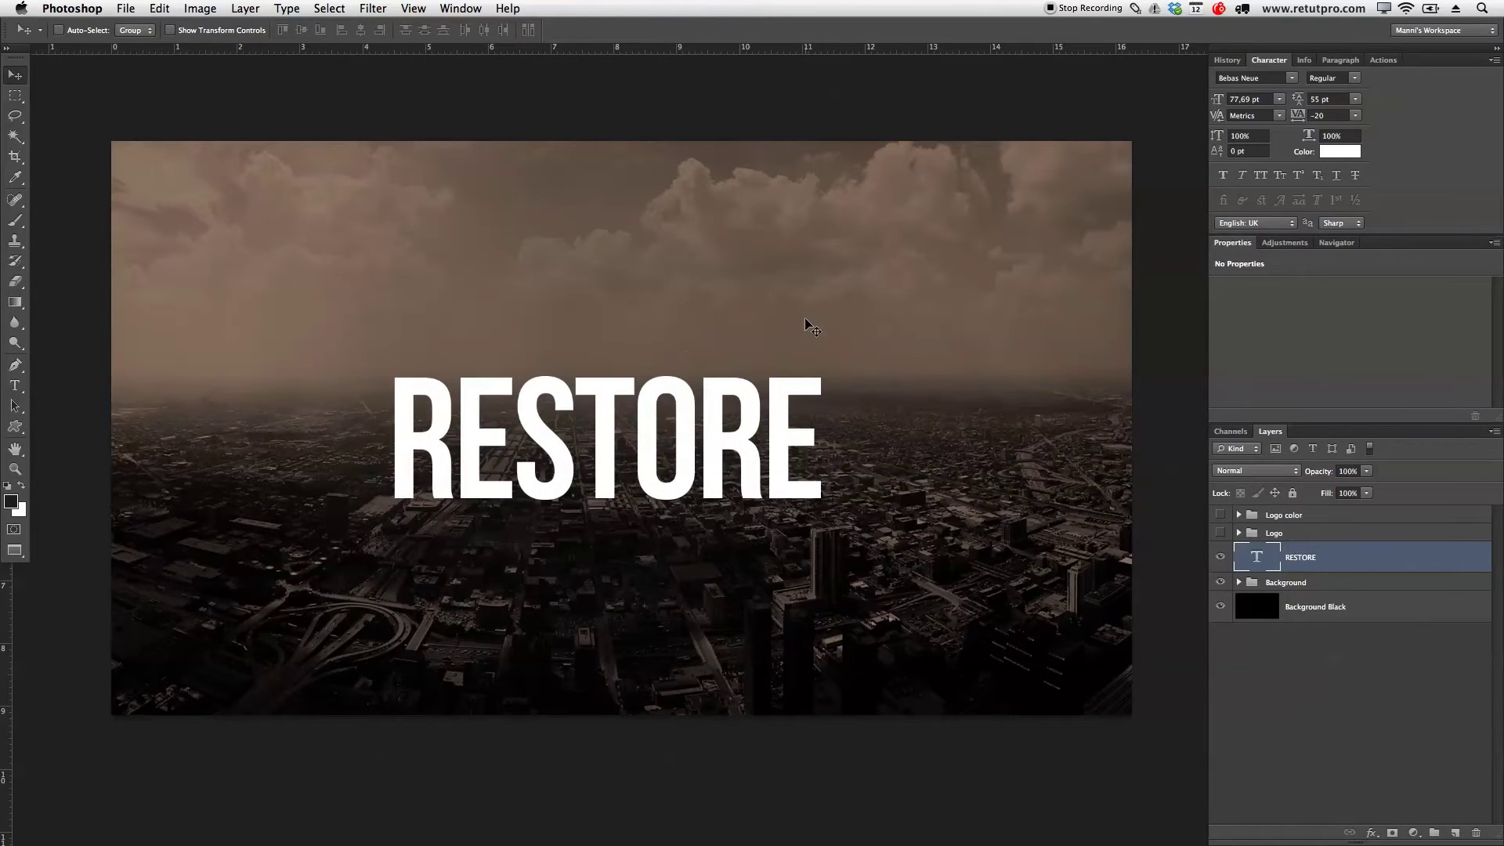
pyautogui.click(1380, 62)
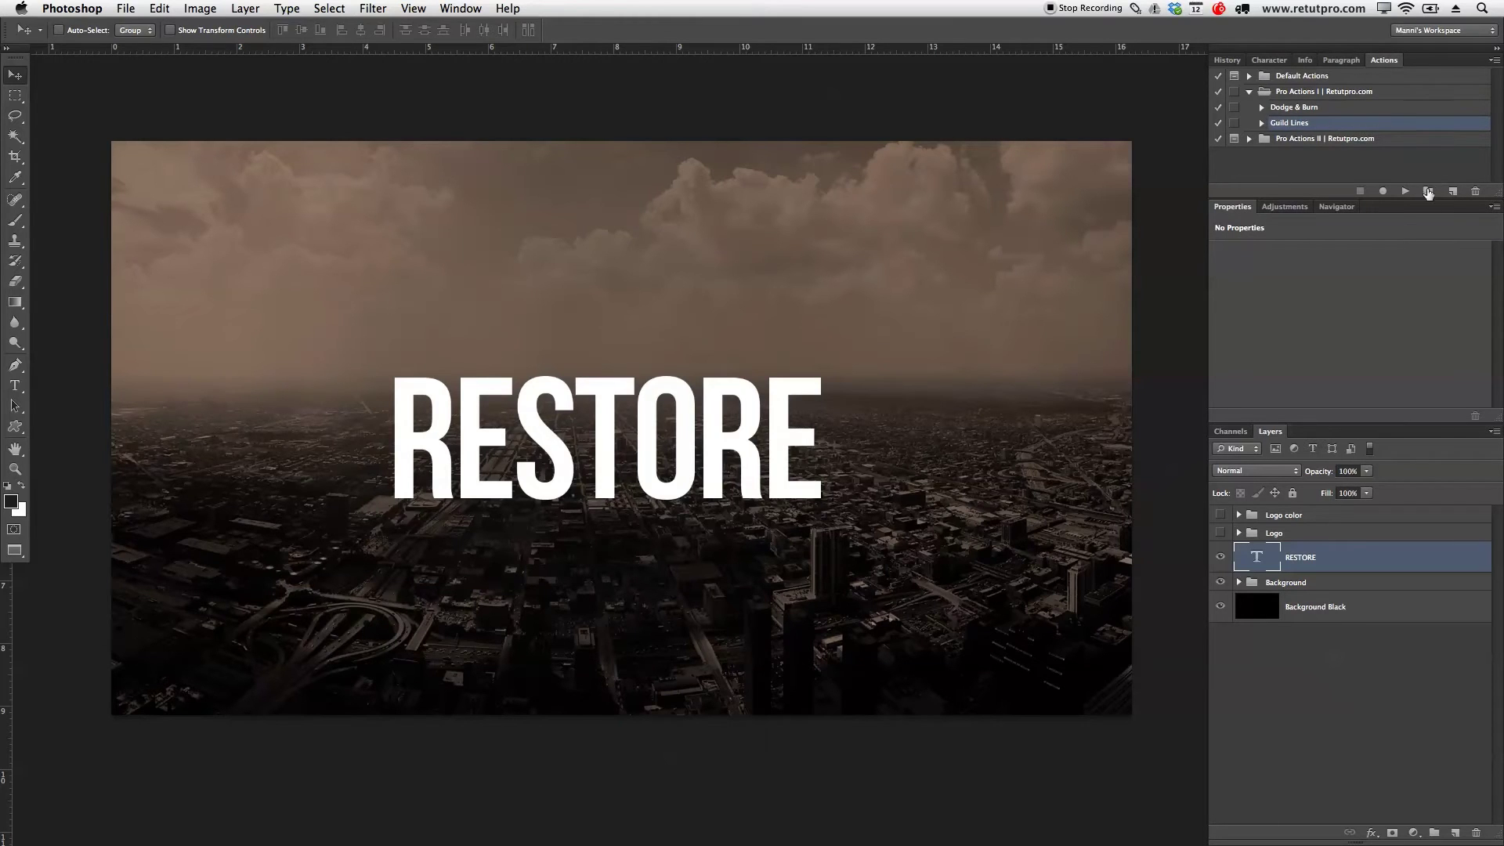
pyautogui.click(1407, 191)
pyautogui.moveTo(870, 480); pyautogui.dragTo(887, 506)
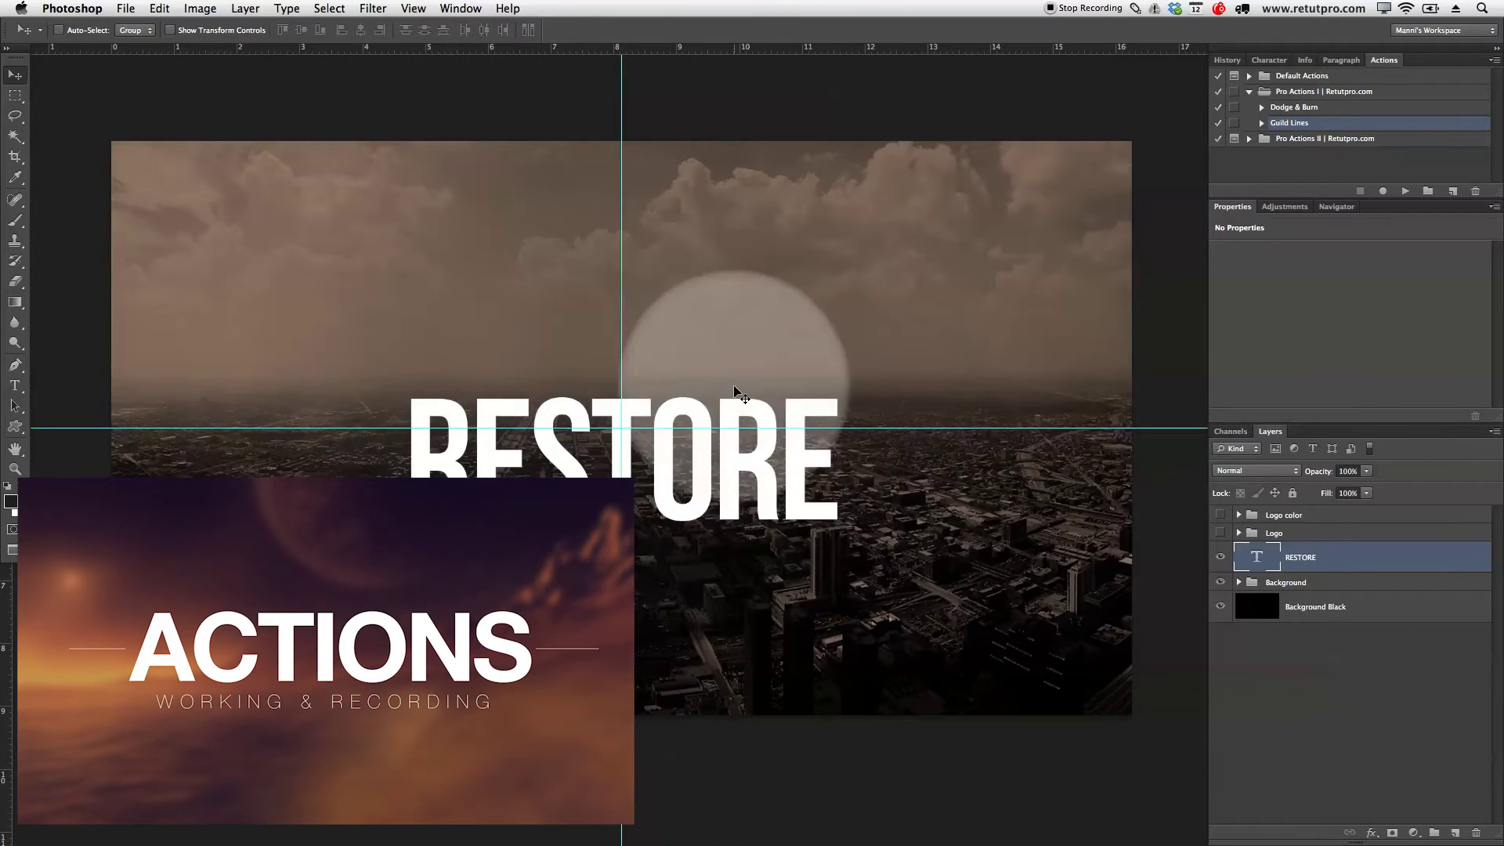
# Nudge RESTORE slightly lower and clear the guides via View > Clear Guides
pyautogui.hotkey('shift', 'Down')
pyautogui.hotkey('shift', 'Down')
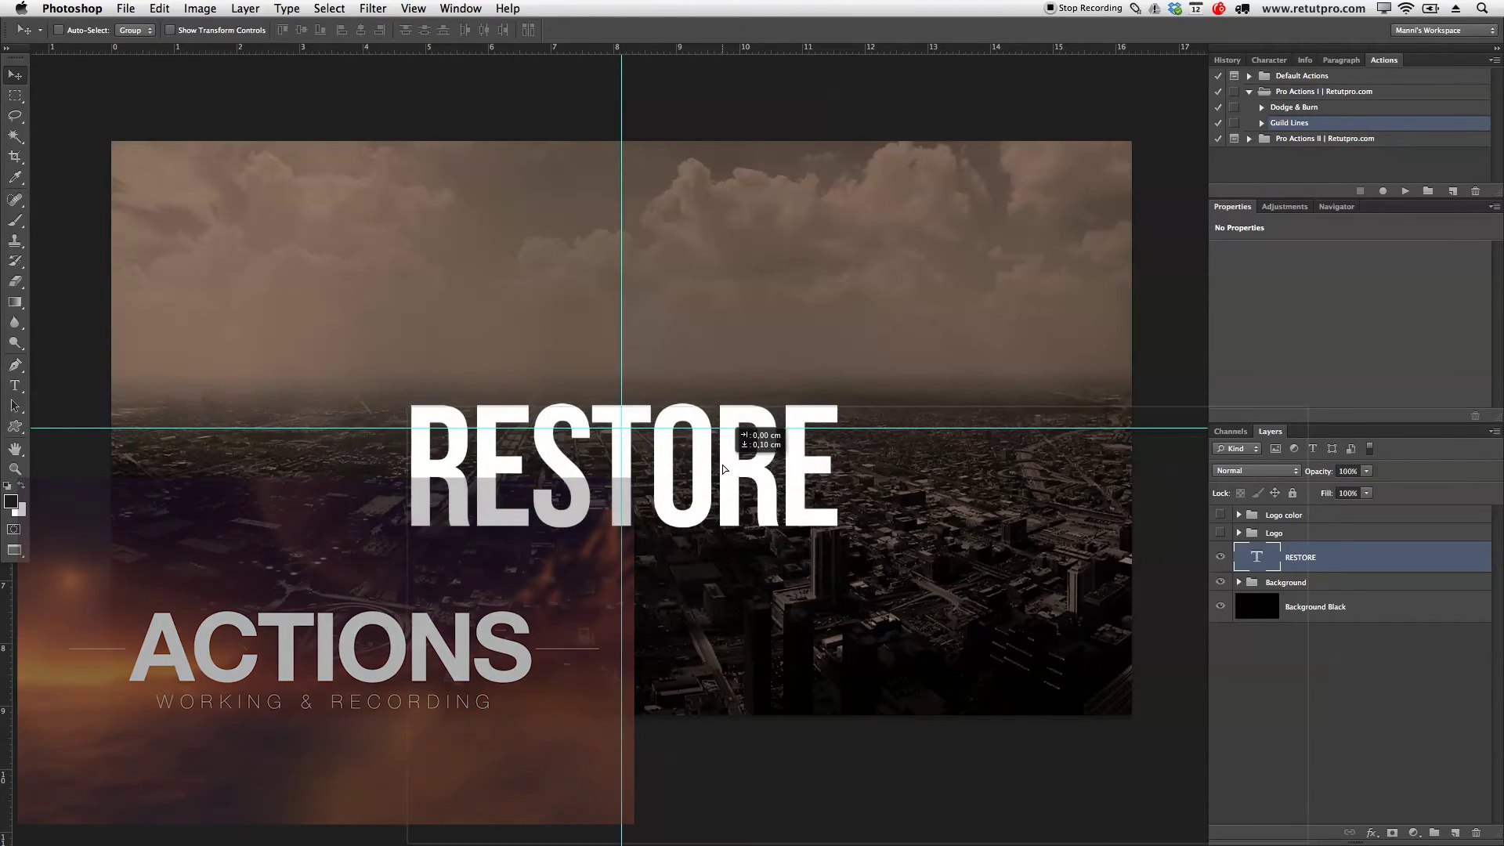
pyautogui.press('Down')
pyautogui.press('Down')
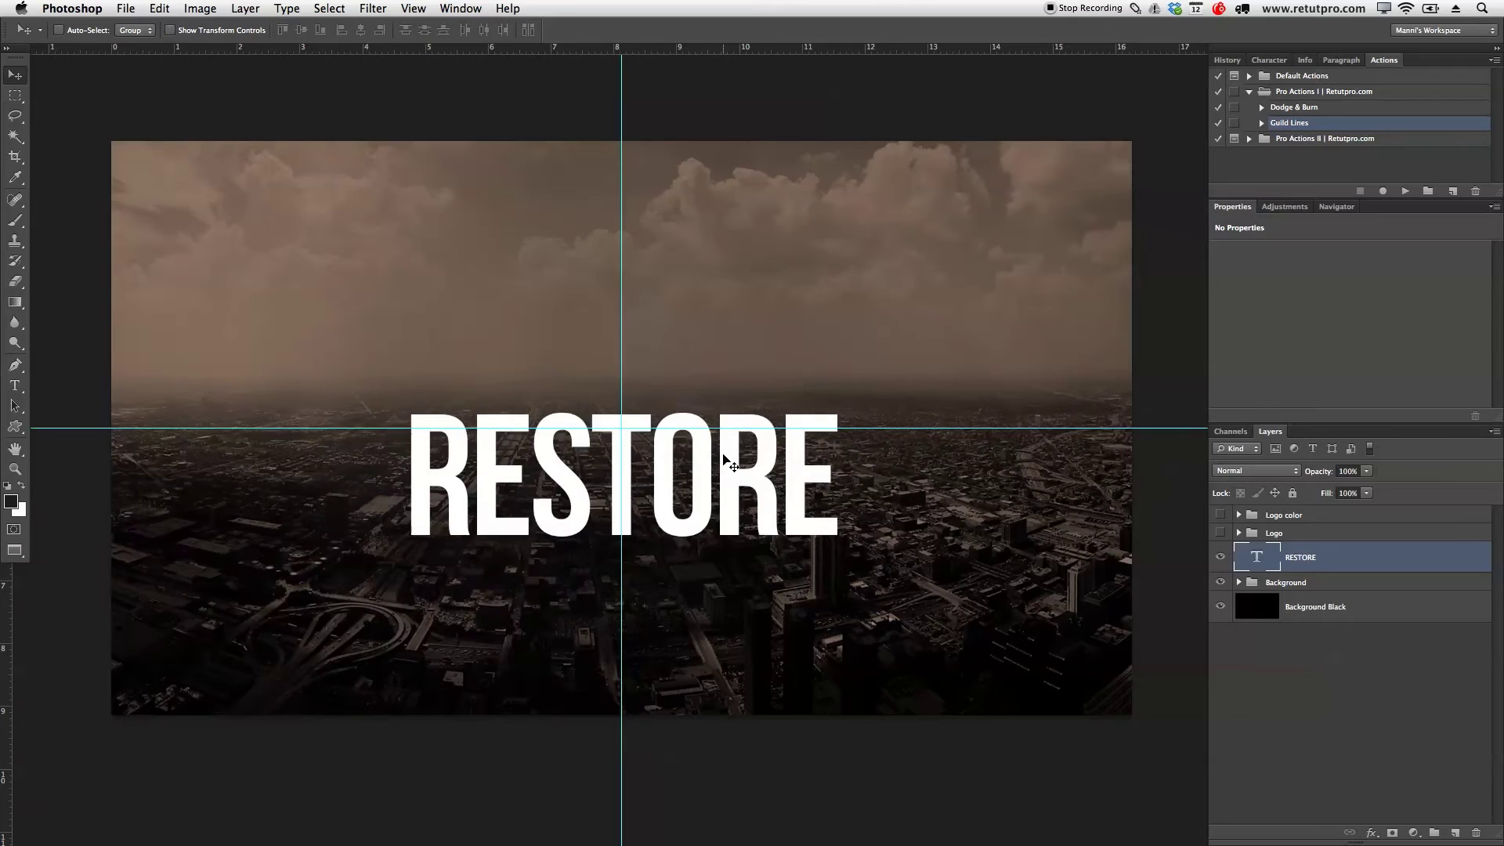
pyautogui.press('Up')
pyautogui.press('Down')
pyautogui.press('Down')
pyautogui.press('Down')
pyautogui.press('Down')
pyautogui.press('Down')
pyautogui.press('Down')
pyautogui.press('Down')
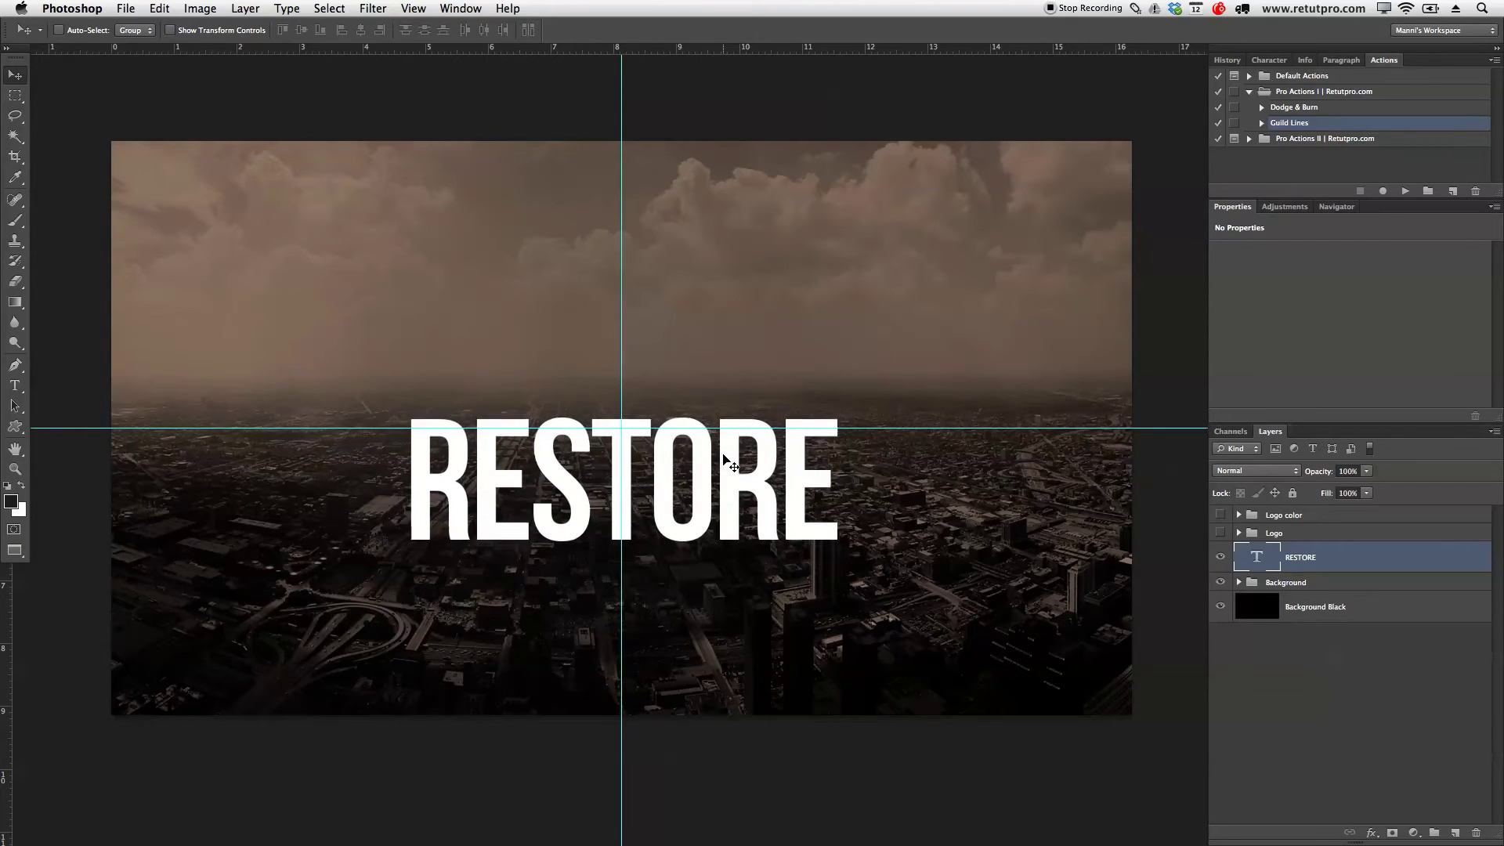
pyautogui.press('Up')
pyautogui.press('Down')
pyautogui.click(413, 8)
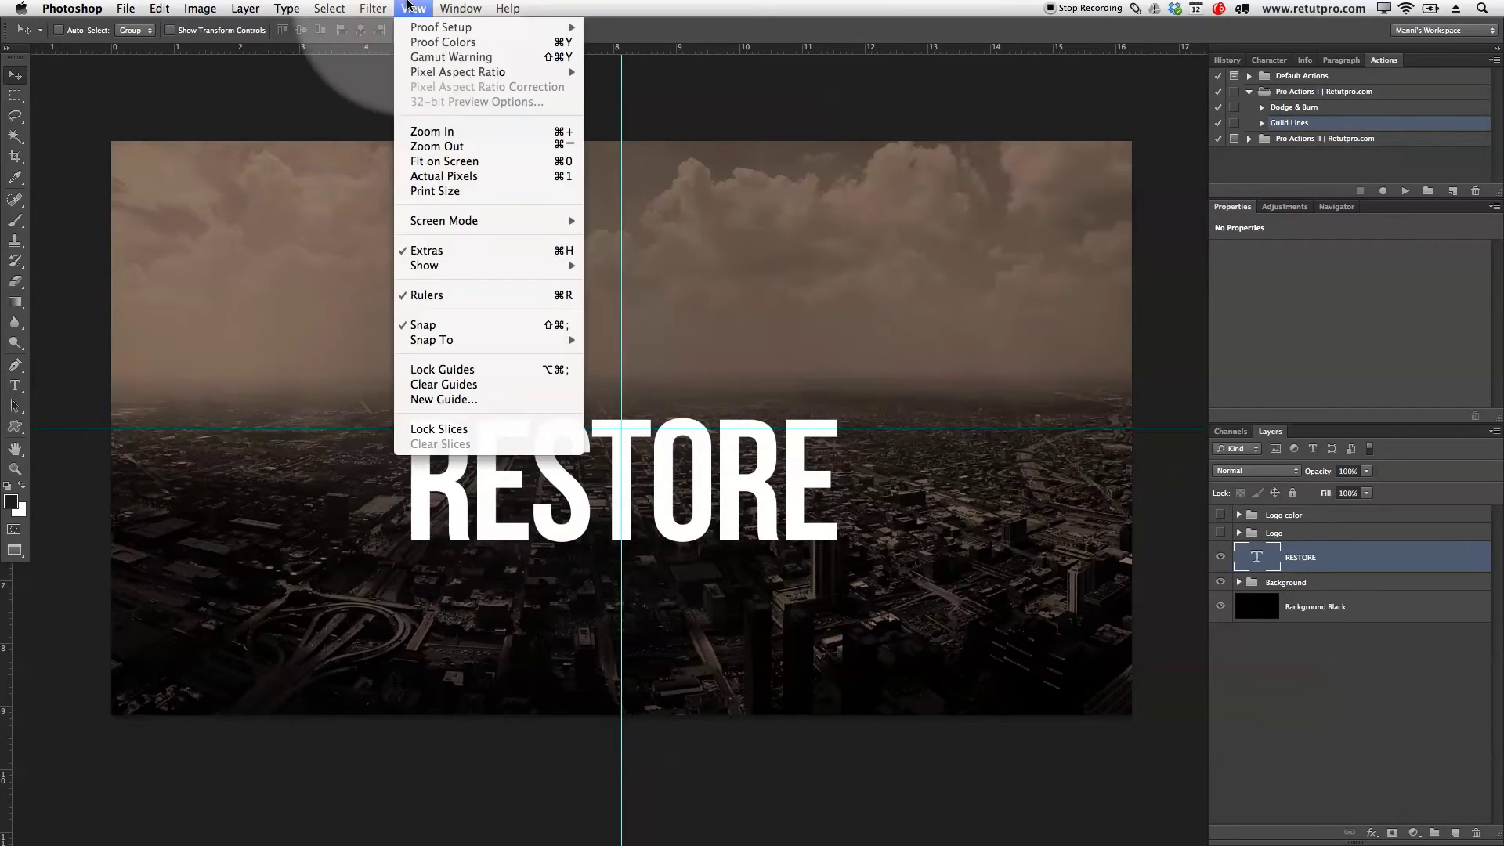
pyautogui.click(443, 385)
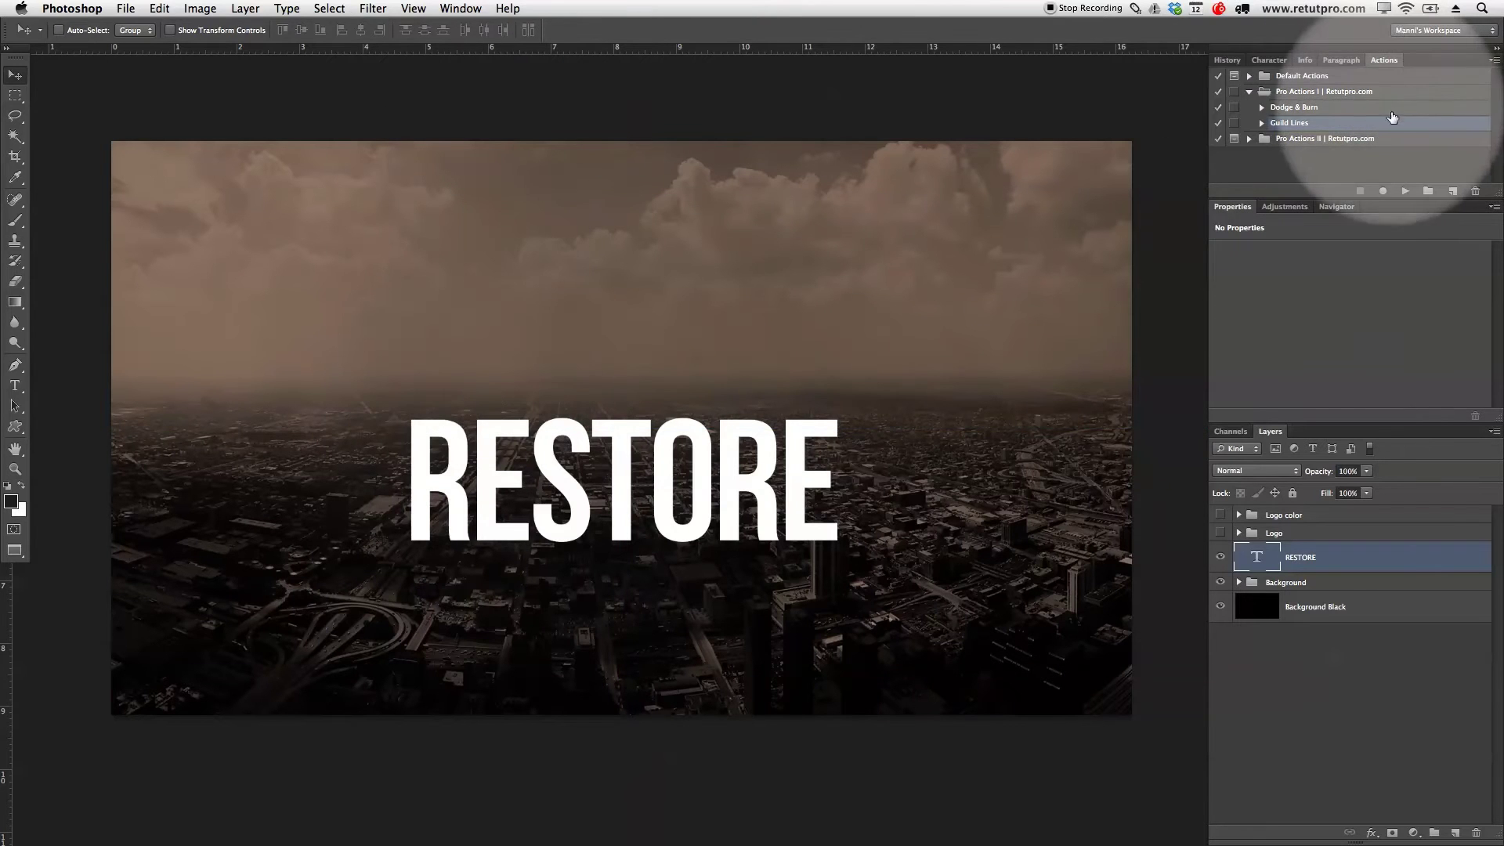
# Show the Character panel settings
pyautogui.click(1278, 63)
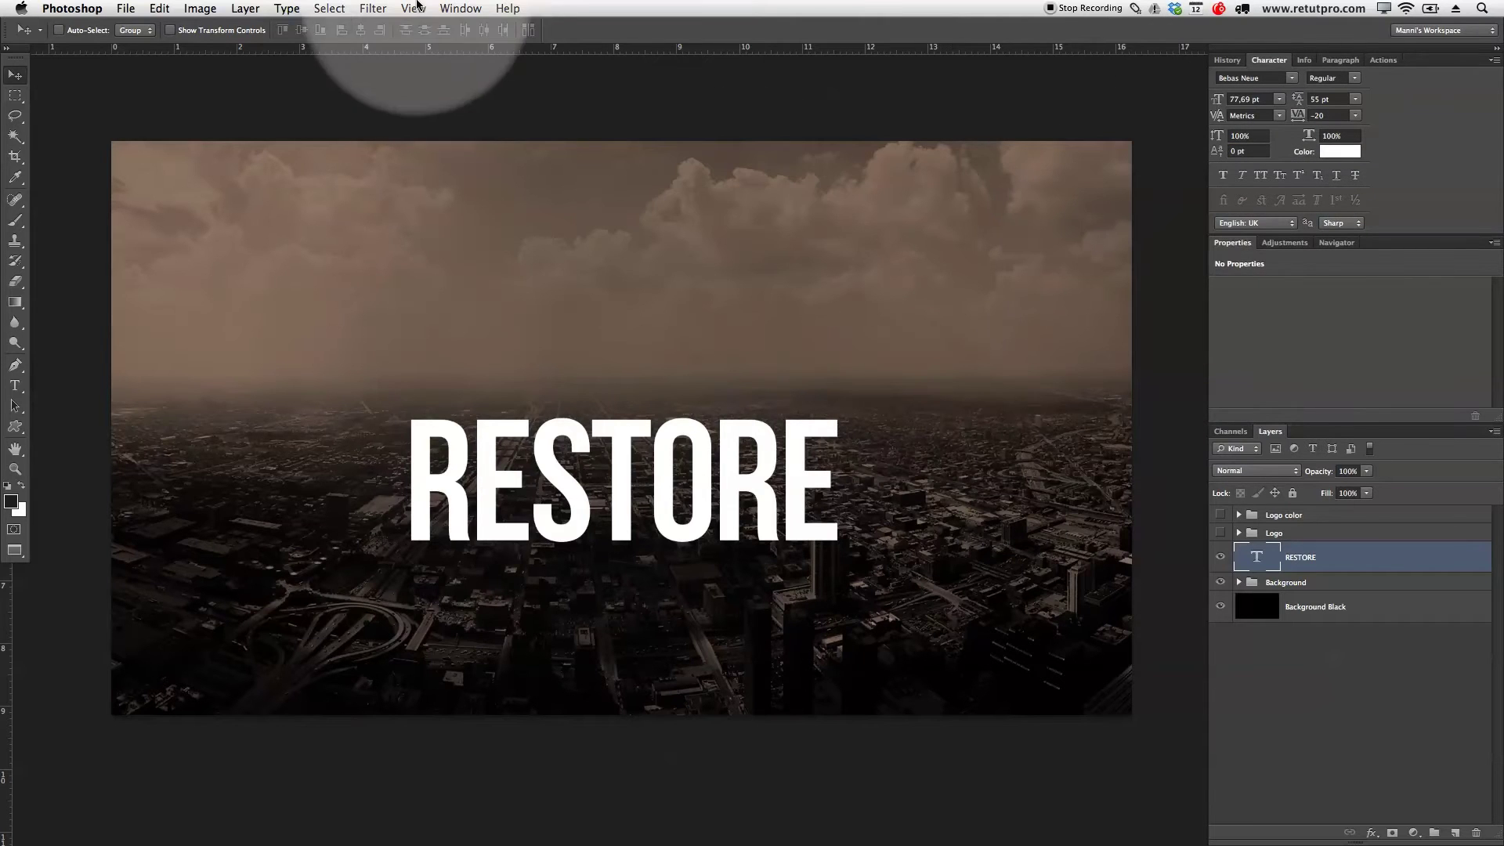
pyautogui.click(461, 8)
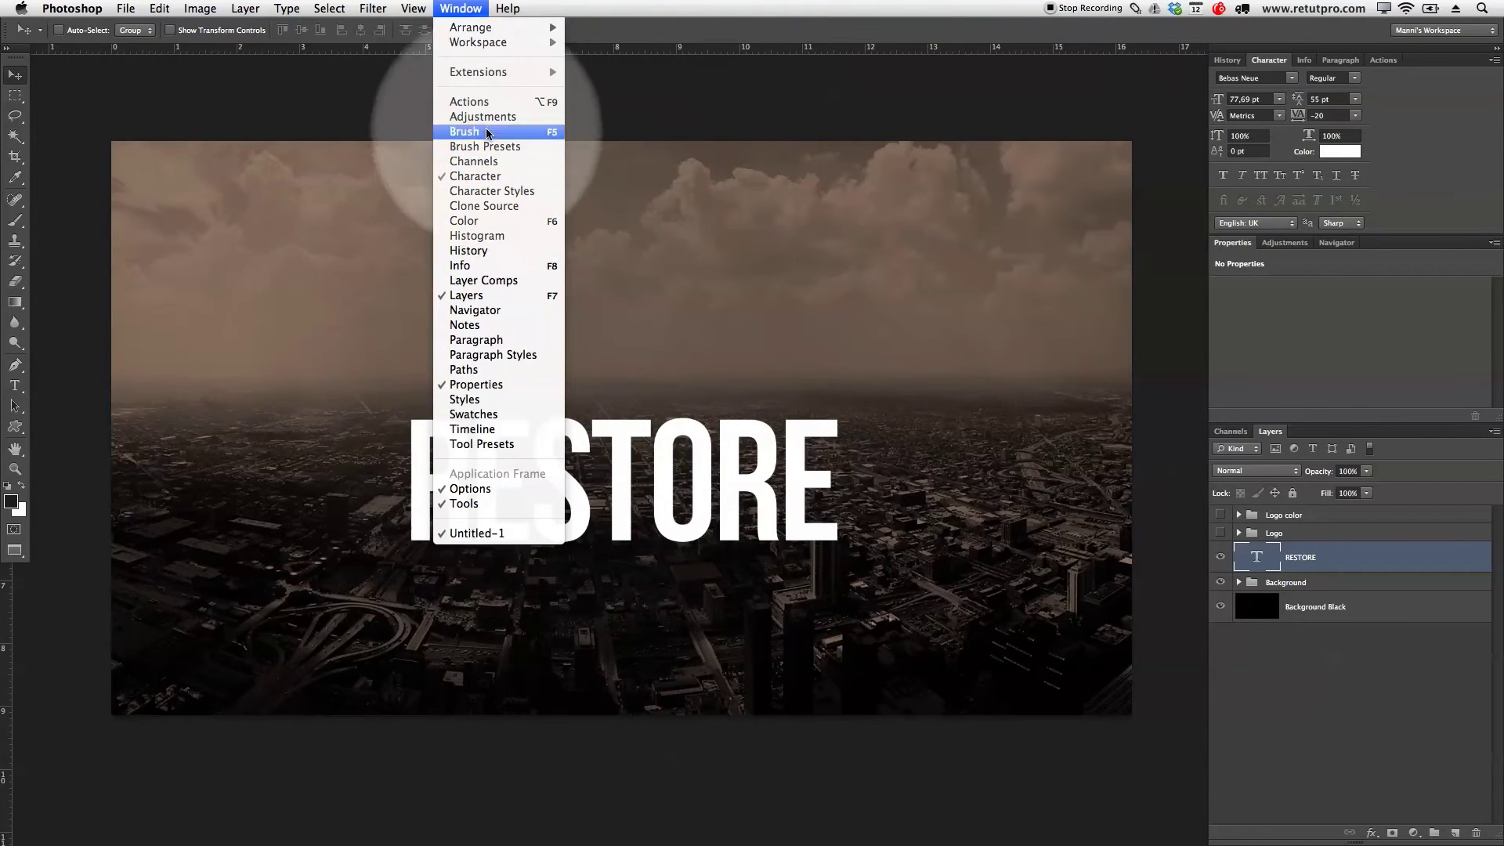
pyautogui.click(732, 398)
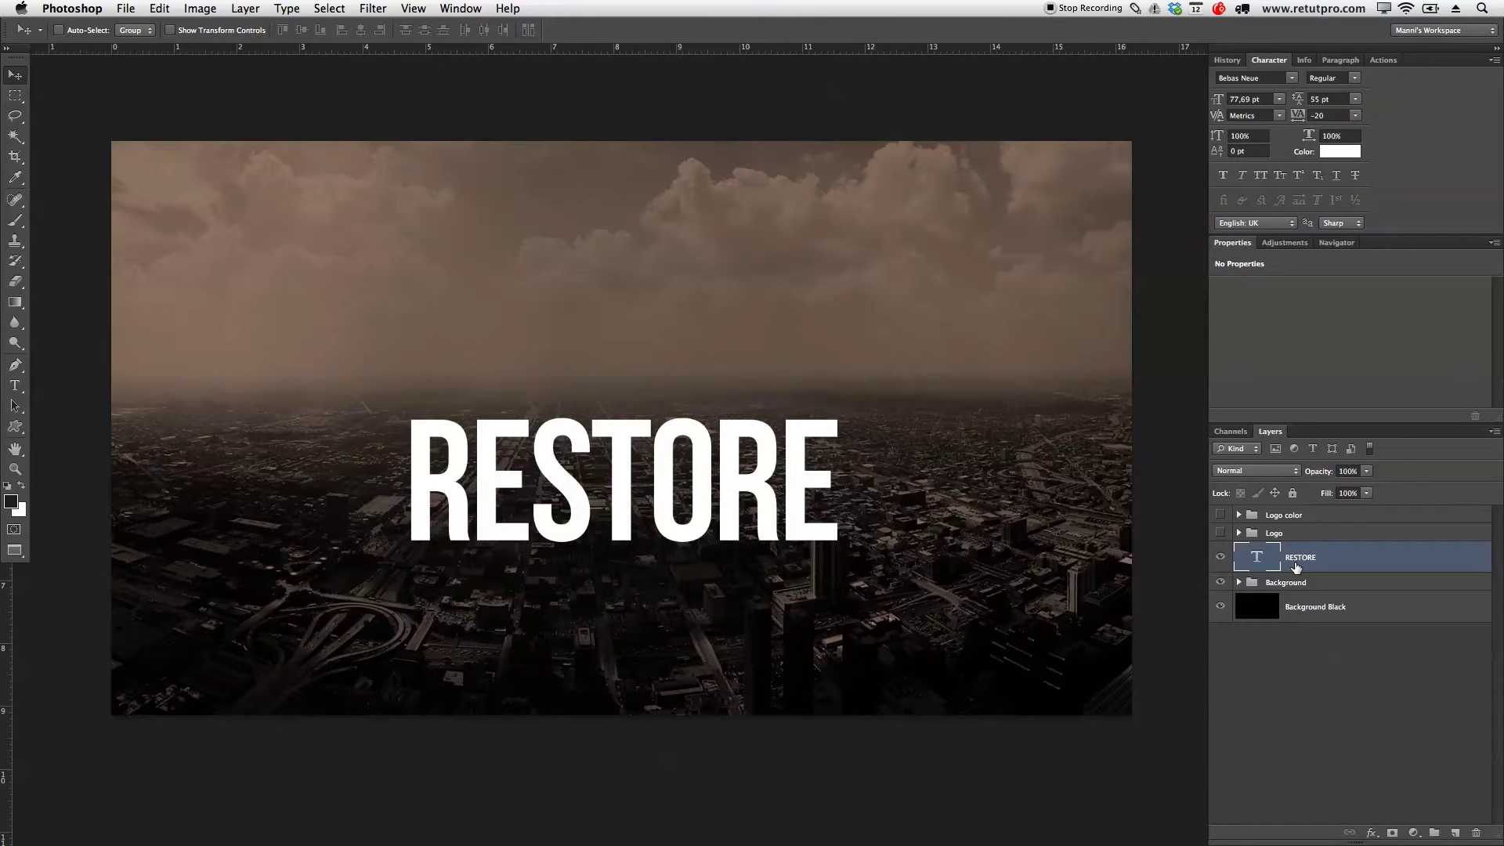
# Duplicate RESTORE with Cmd+J and drag both RESTORE layers above the Logo groups
pyautogui.press('super+j')
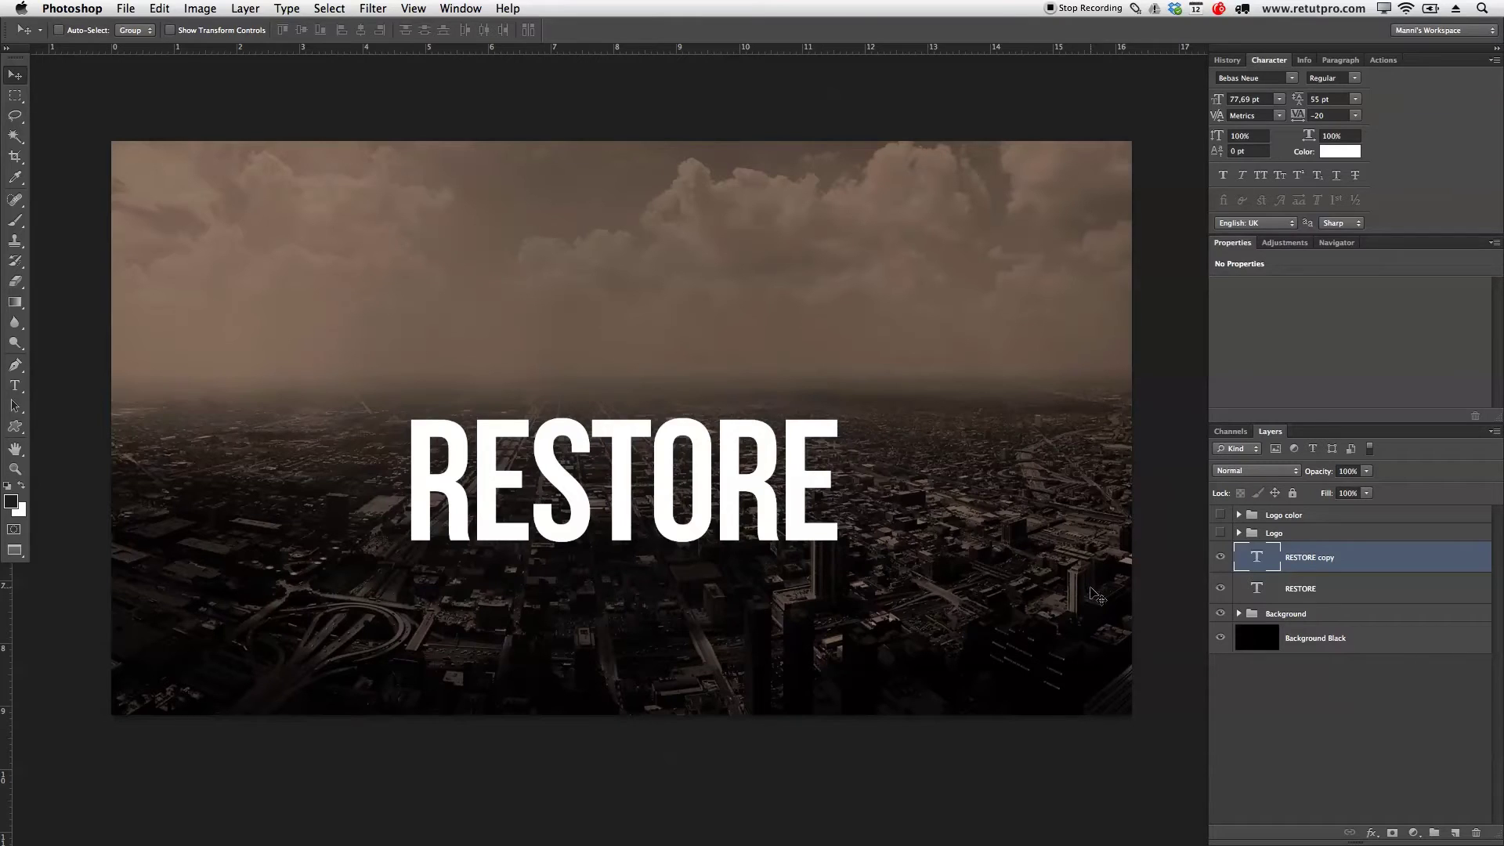
pyautogui.keyDown('shift'); pyautogui.click(1355, 583); pyautogui.keyUp('shift')
pyautogui.moveTo(1354, 584); pyautogui.dragTo(1322, 508)
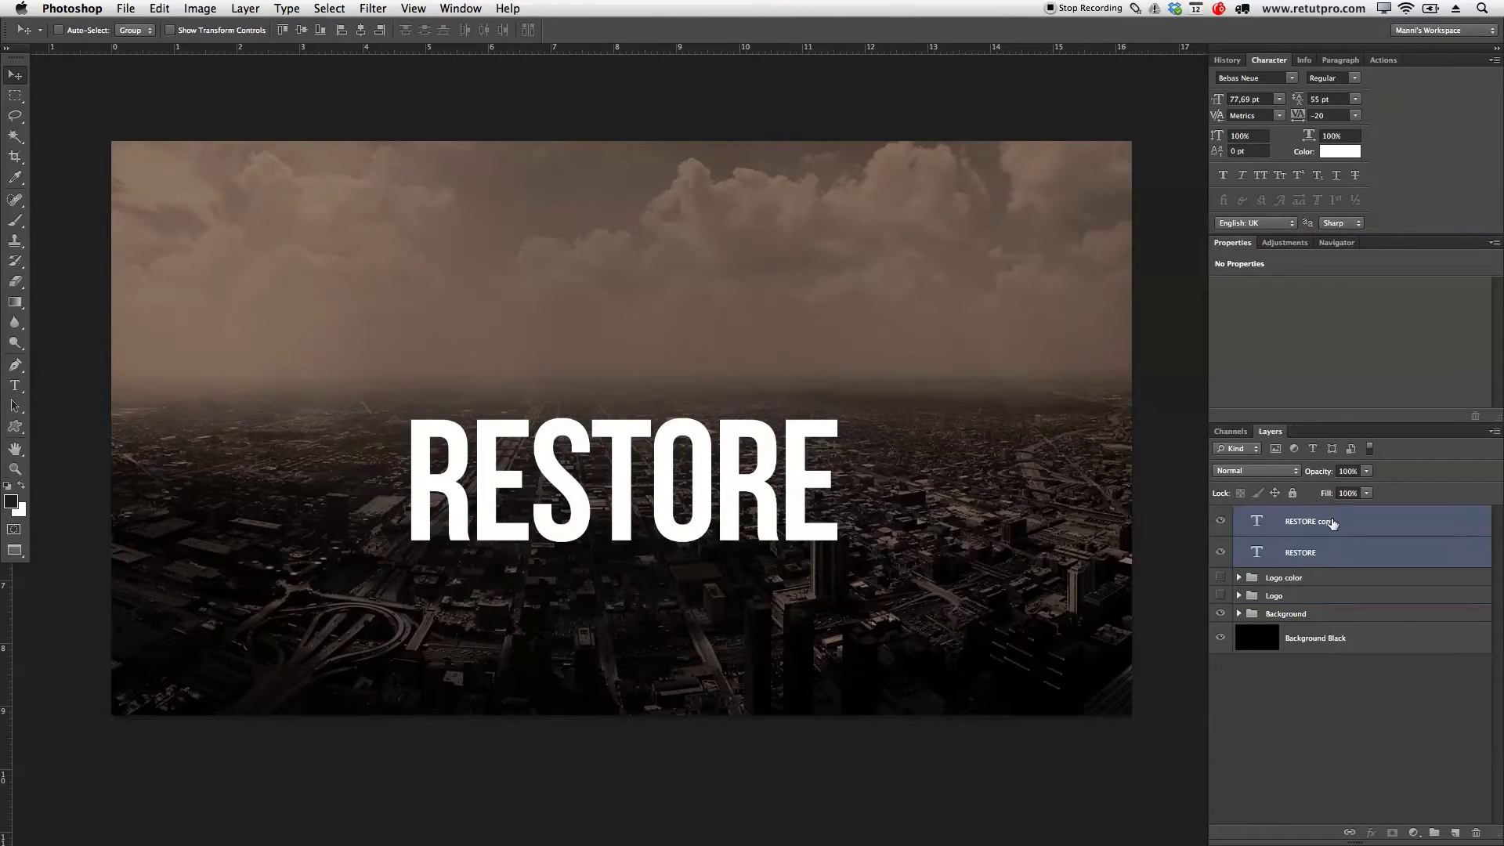
# Rename the RESTORE copy layer to 'The Factory'
pyautogui.click(1339, 527)
pyautogui.doubleClick(1322, 522)
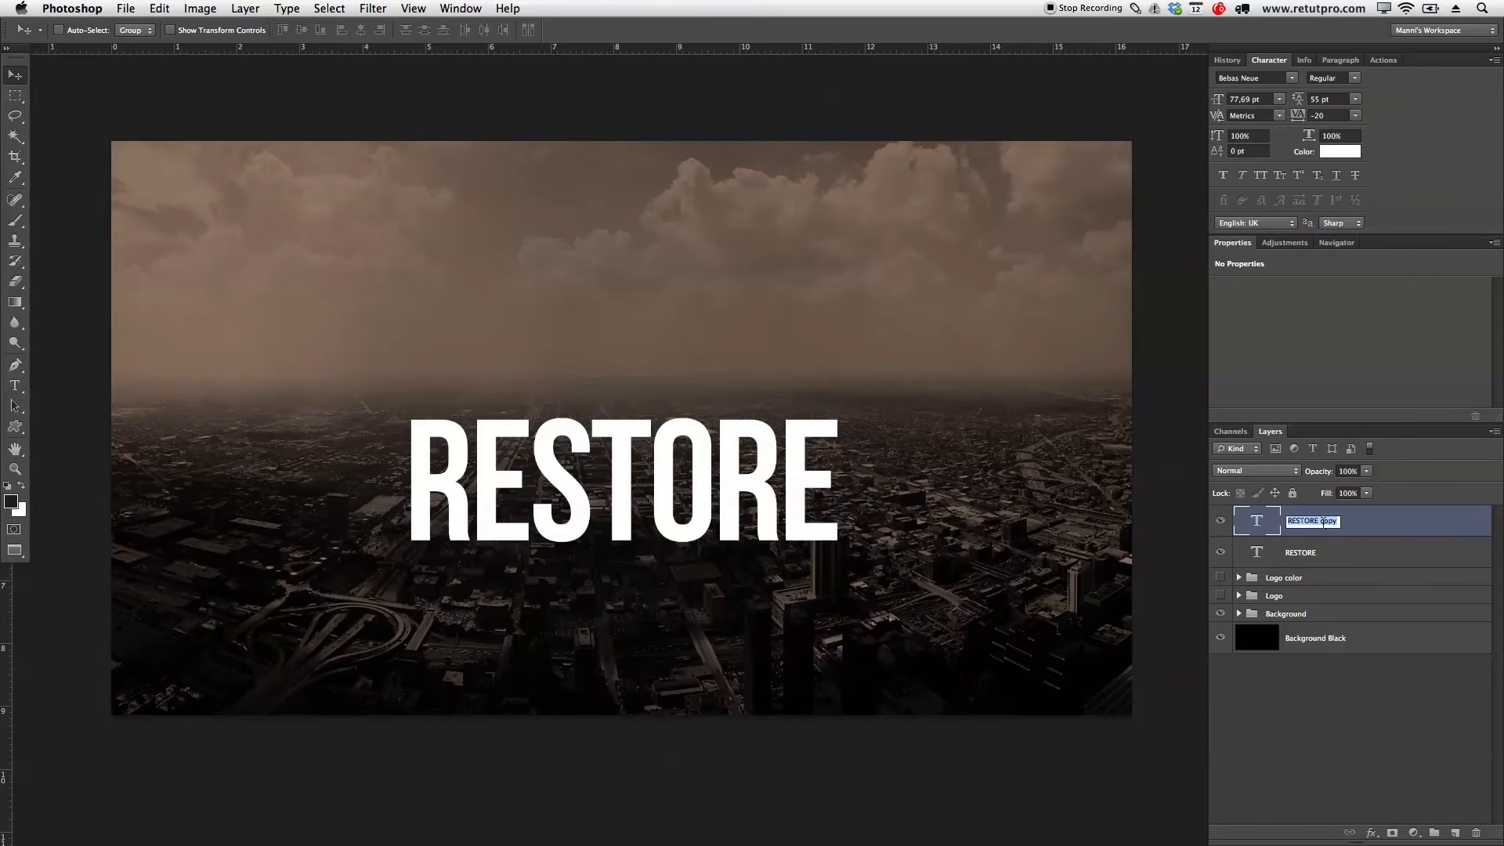
pyautogui.press('BackSpace')
pyautogui.write('The Factory')
pyautogui.press('Return')
# Move the copy below RESTORE, retype it as THE FACTORY, and shrink it to about 16.69 pt
pyautogui.click(1369, 526)
pyautogui.moveTo(792, 541); pyautogui.dragTo(799, 672)
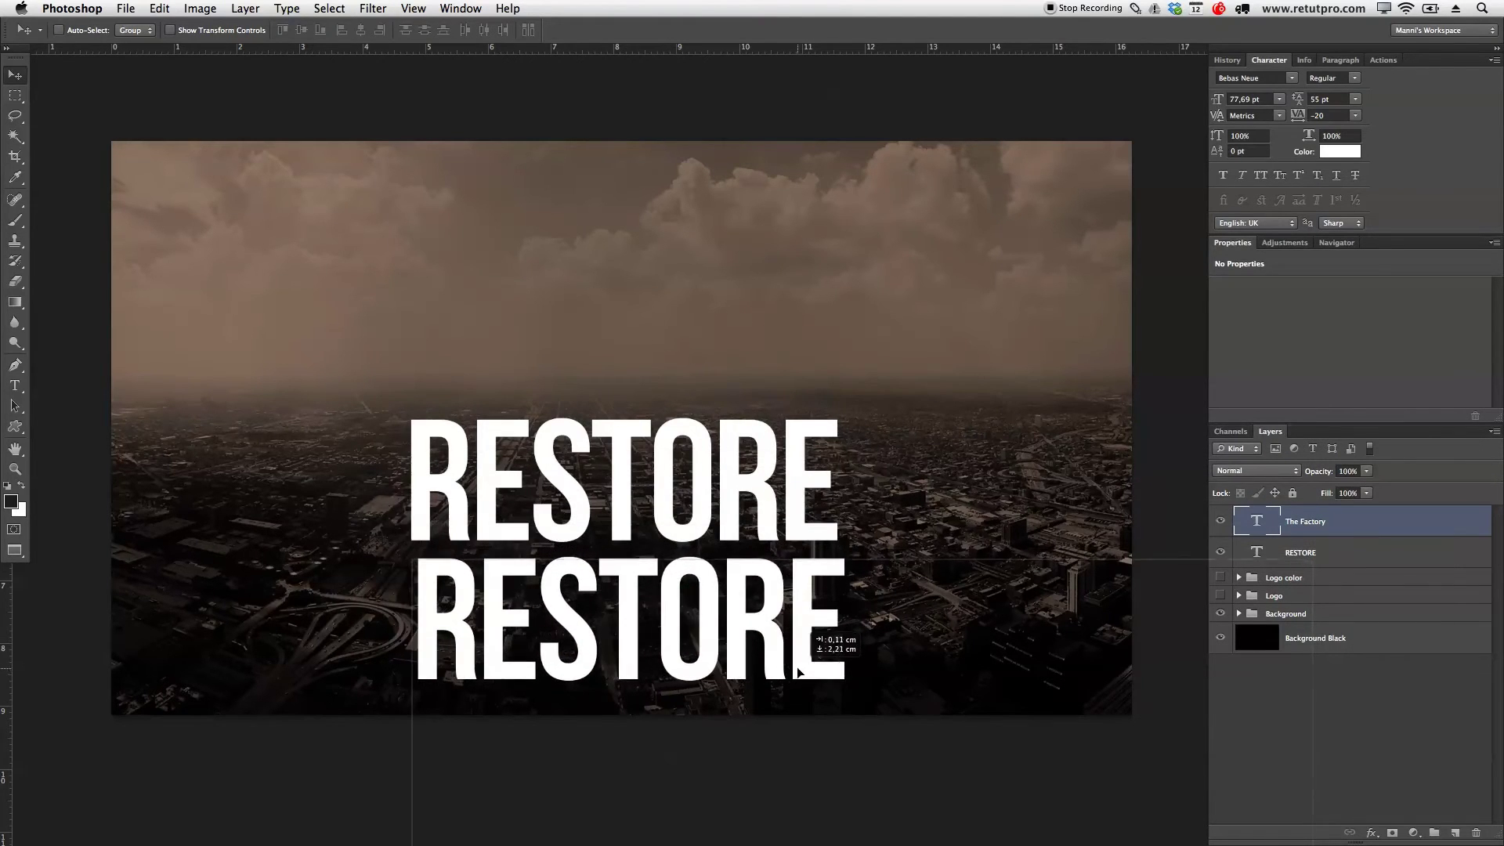
pyautogui.press('t')
pyautogui.doubleClick(720, 619)
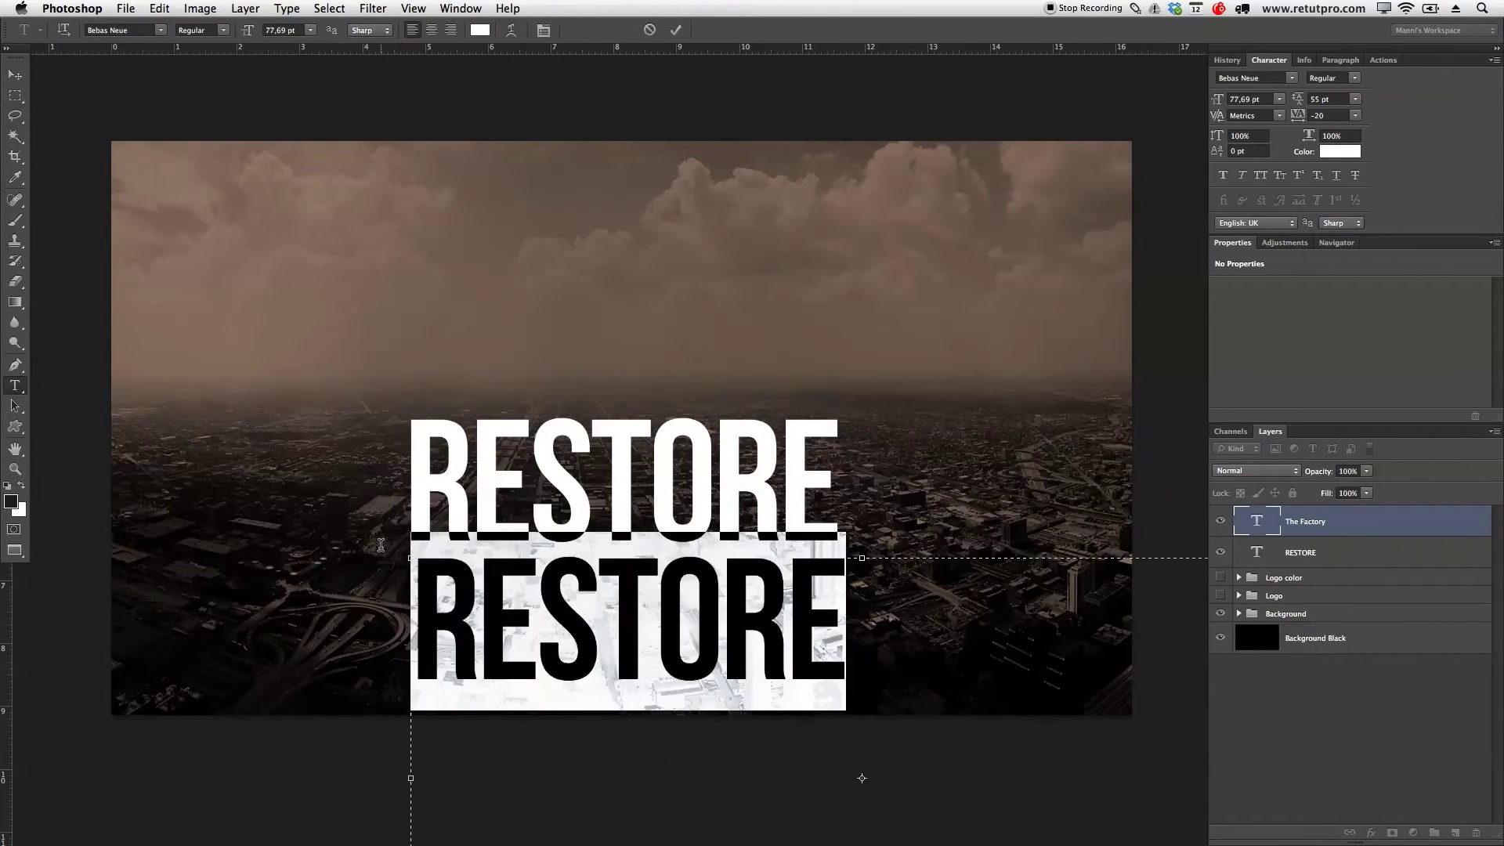
pyautogui.write('THE F')
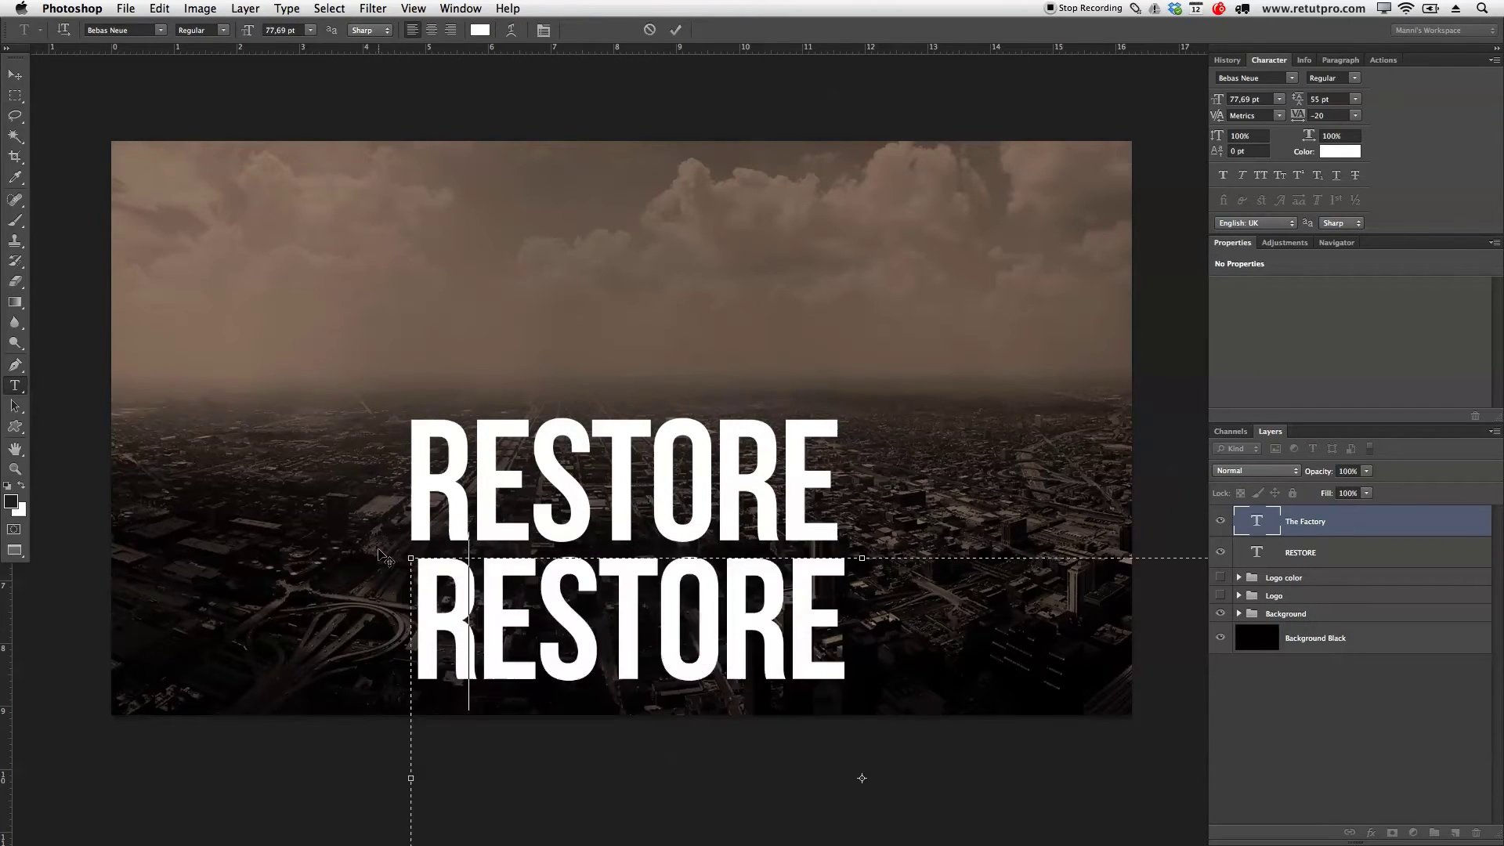
pyautogui.write('ACTORY')
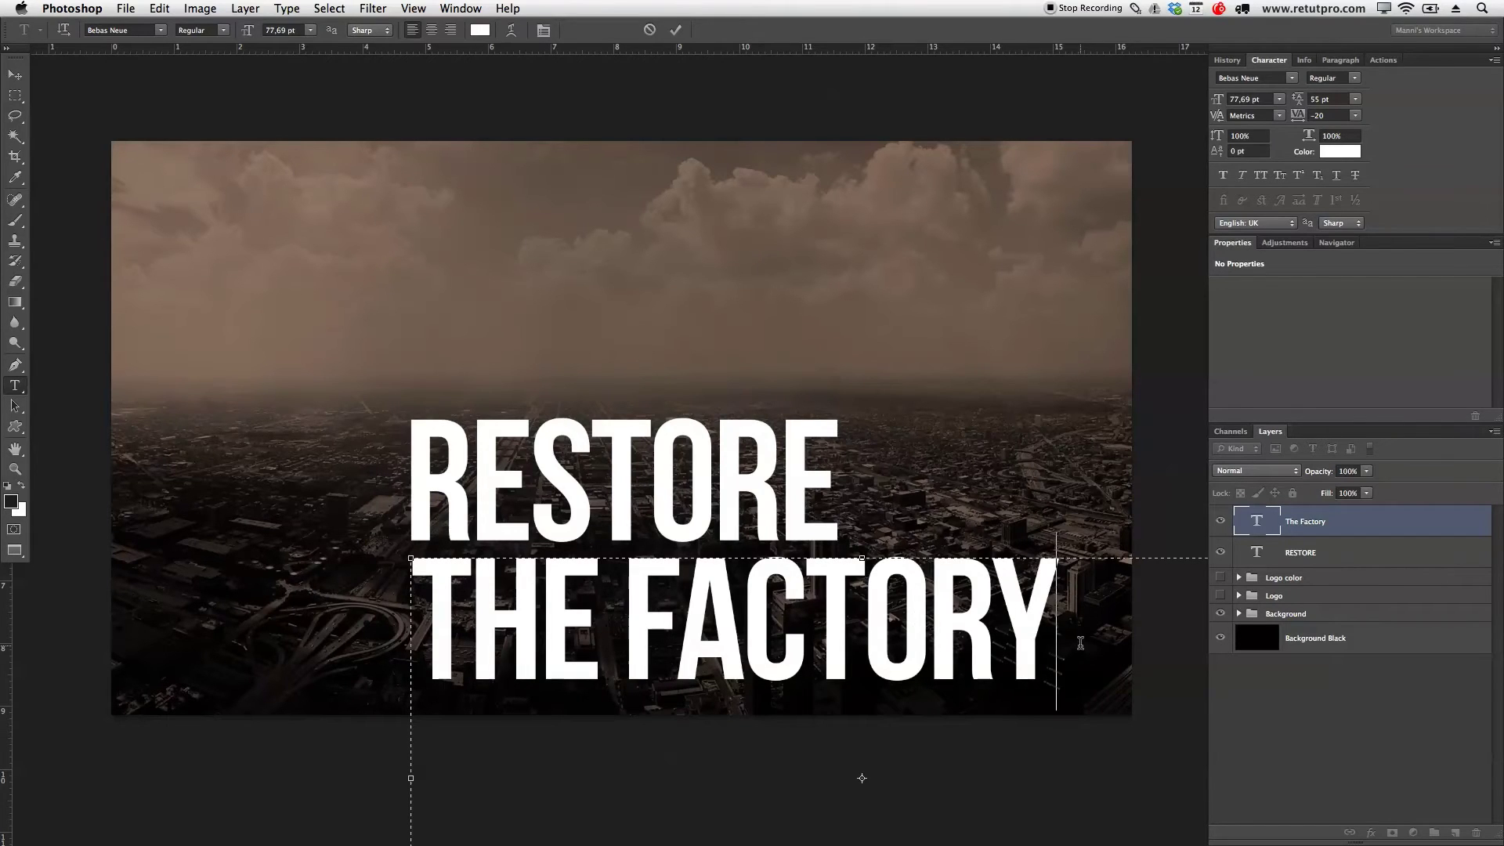
pyautogui.moveTo(1080, 643); pyautogui.dragTo(419, 611)
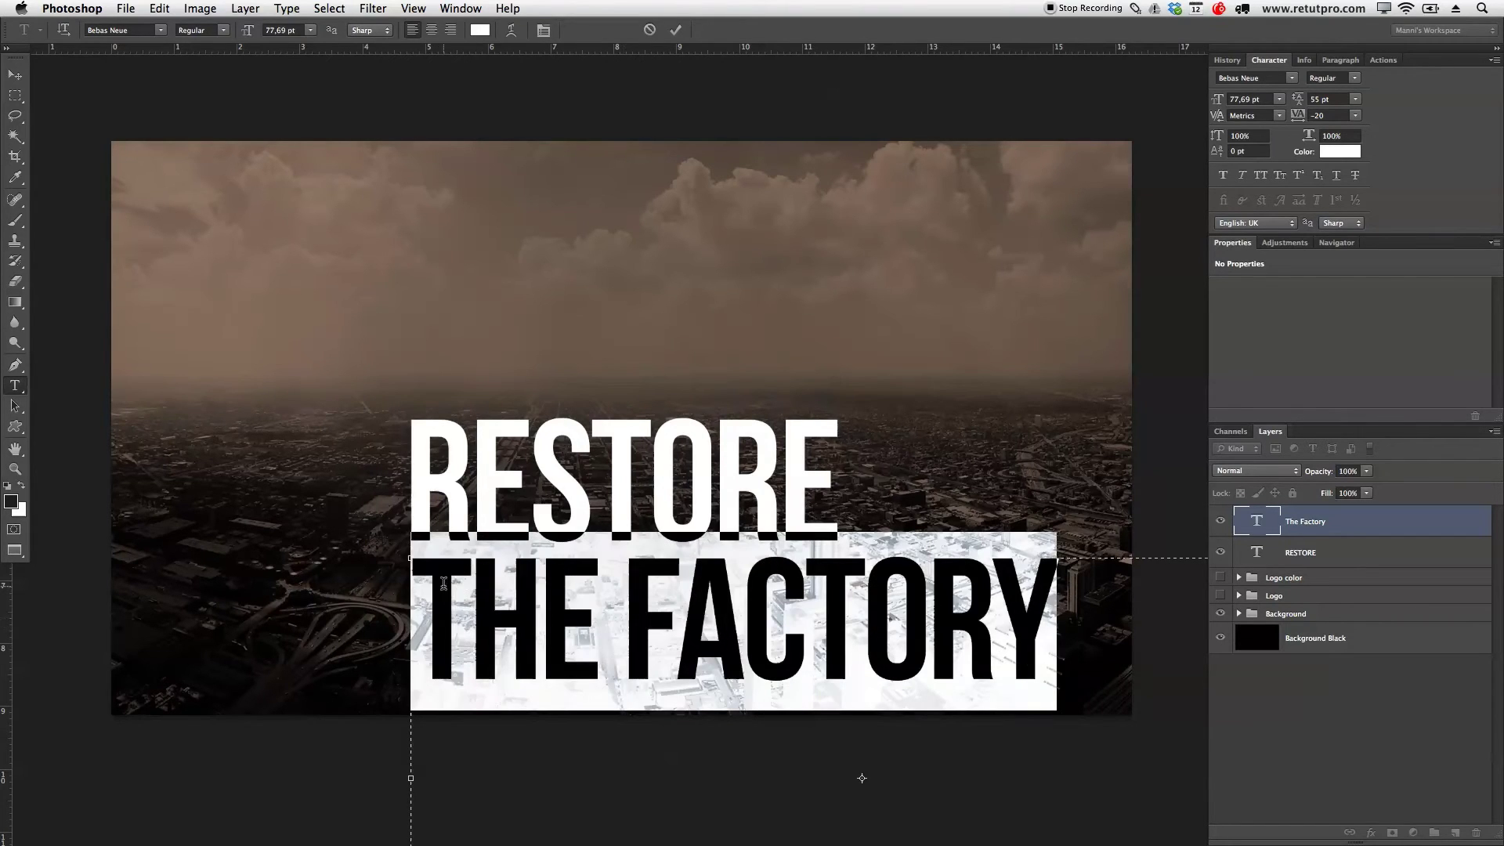
pyautogui.moveTo(256, 28); pyautogui.dragTo(213, 15)
# Set THE FACTORY's font size to 15 pt and commit the edit
pyautogui.click(299, 26)
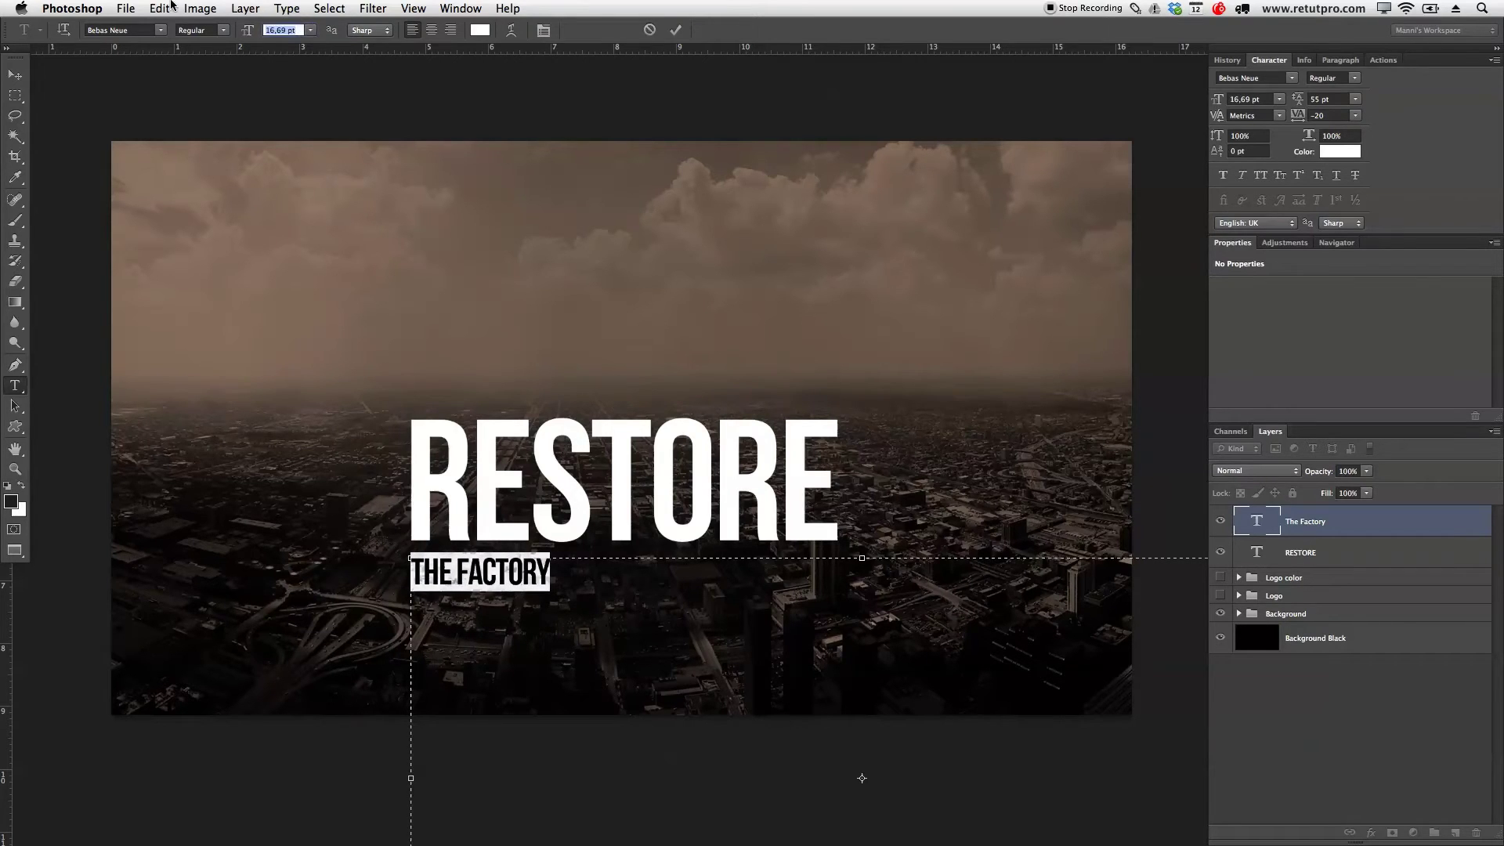
pyautogui.write('15')
pyautogui.press('Return')
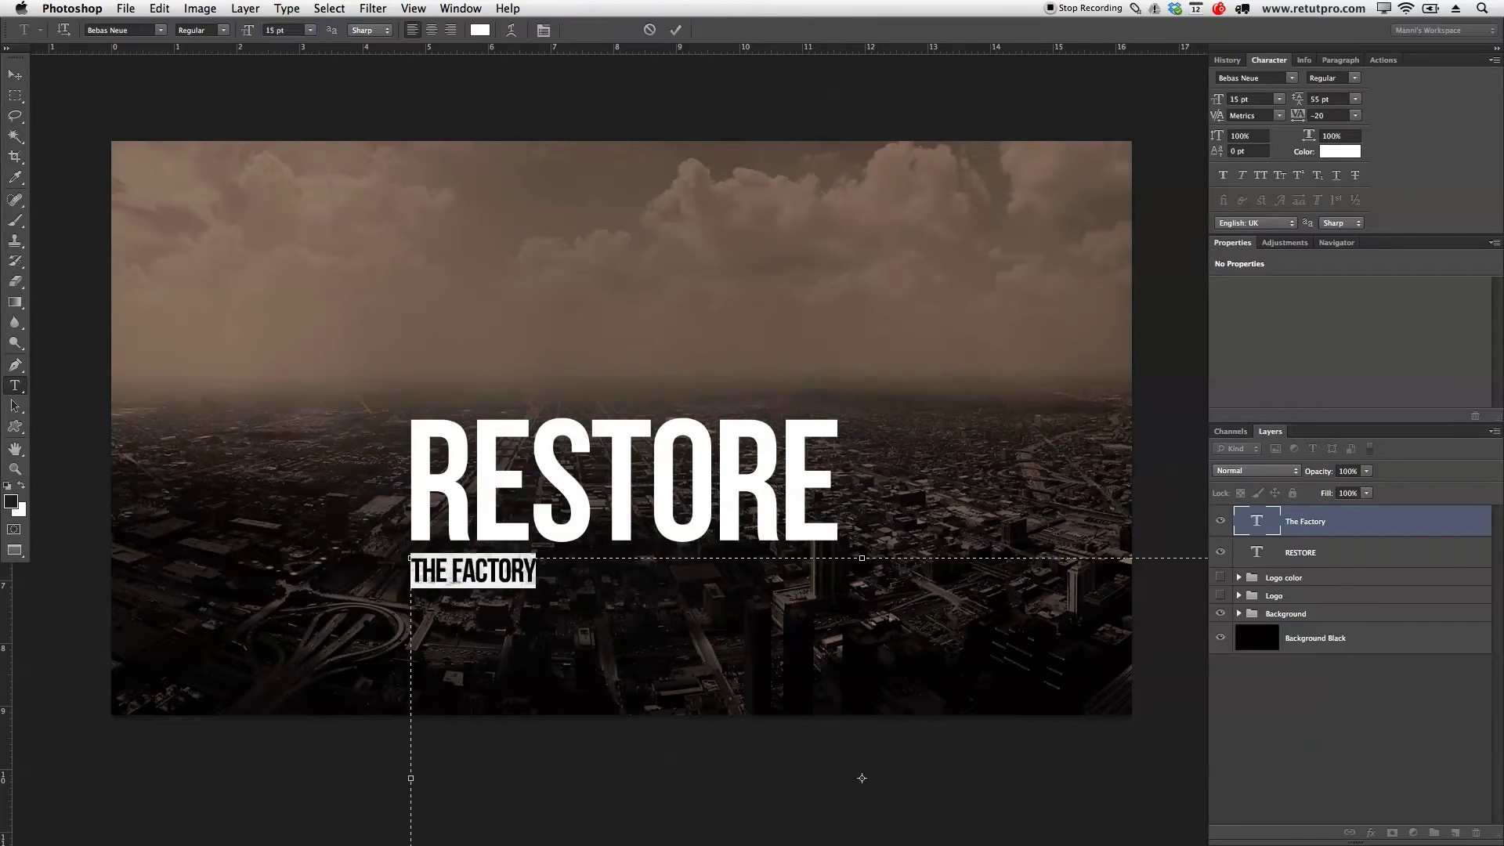
pyautogui.click(677, 32)
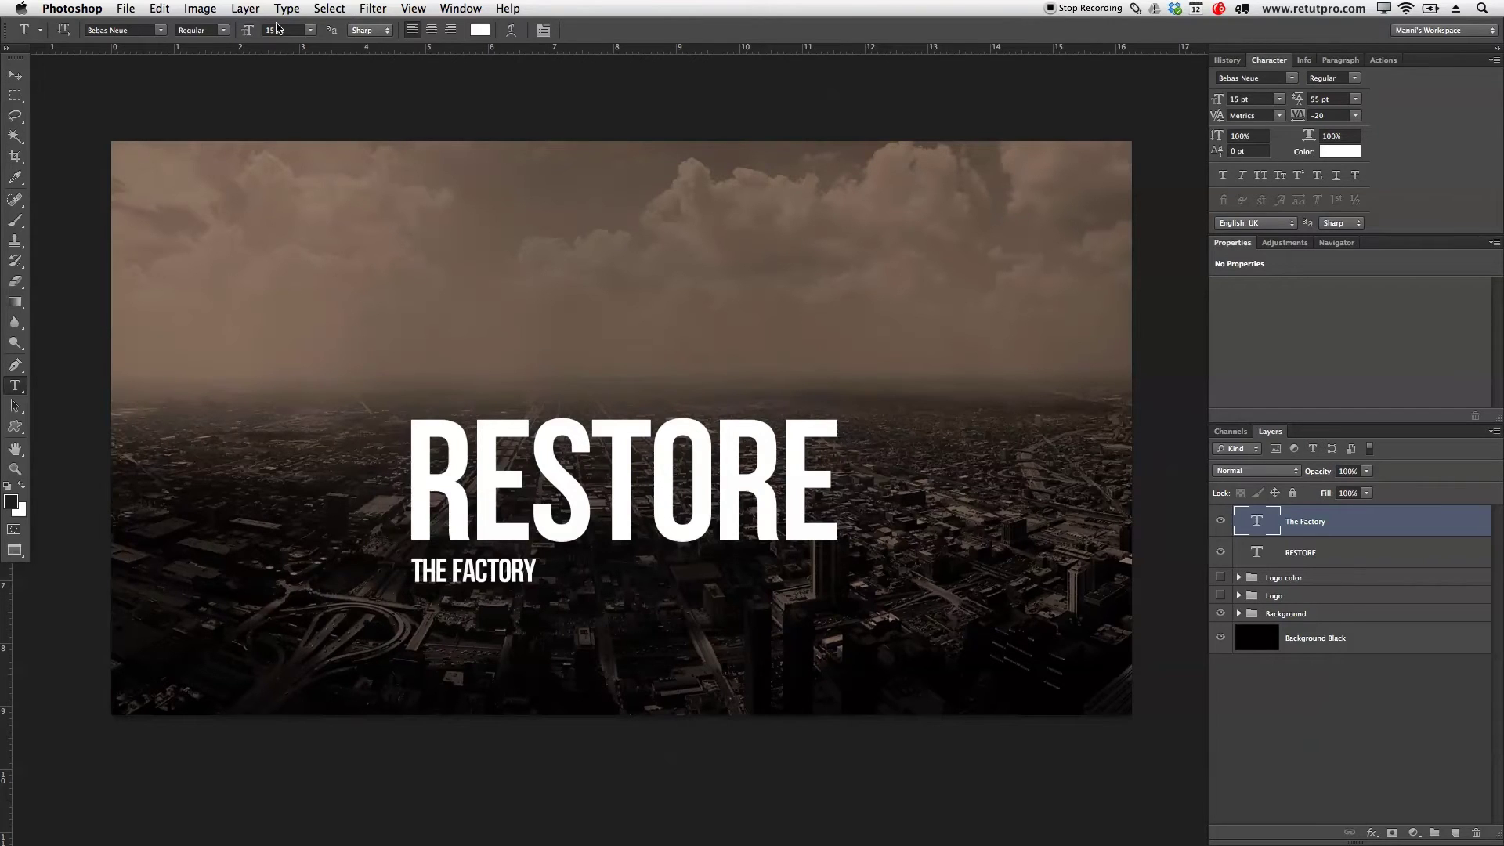
# Centre THE FACTORY under RESTORE with the Move tool and a right nudge, then zoom in
pyautogui.click(527, 490)
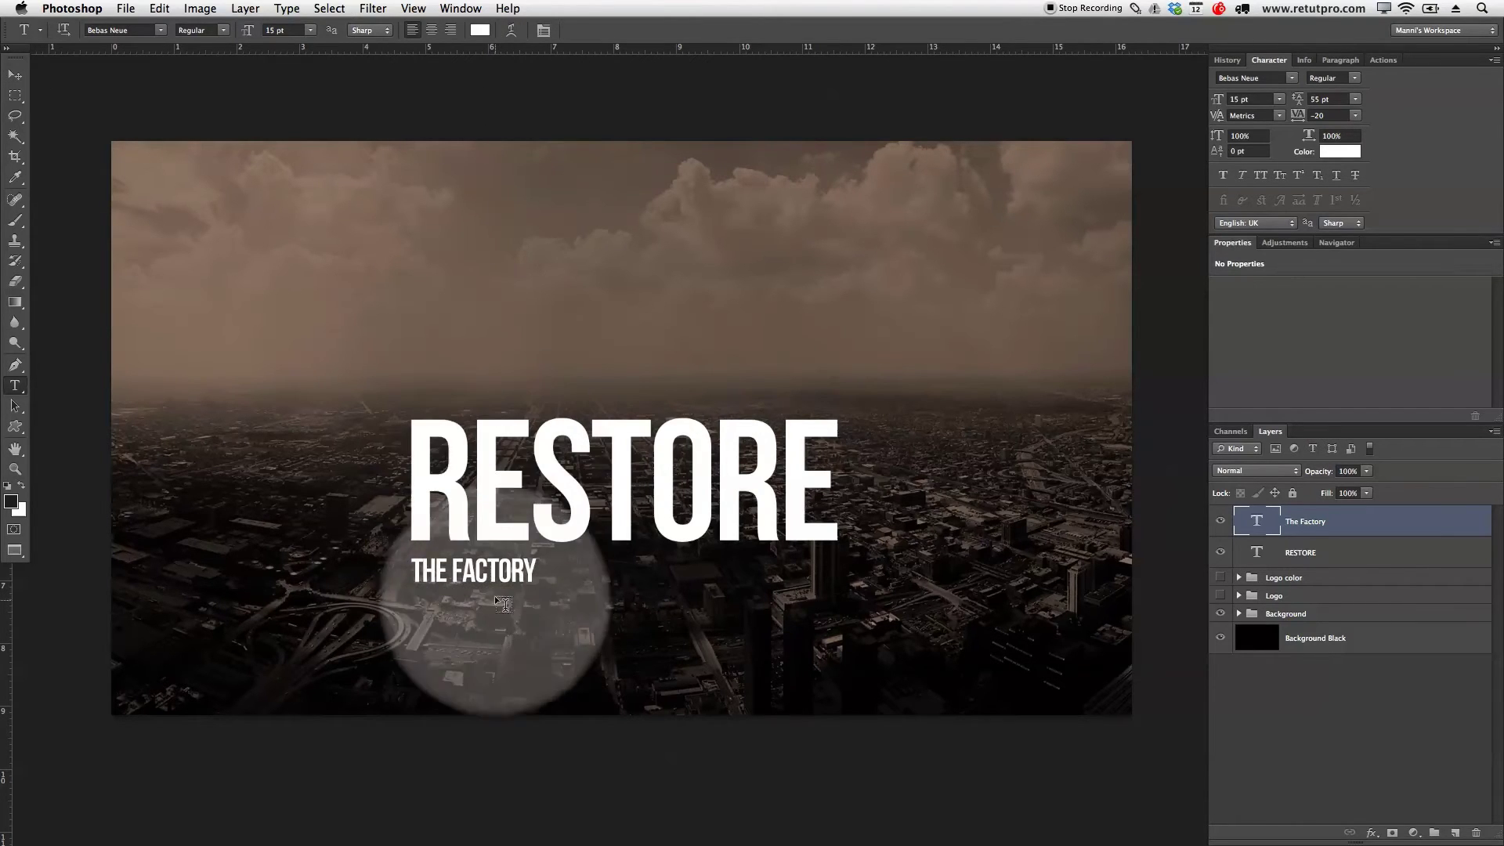
pyautogui.press('v')
pyautogui.moveTo(503, 556); pyautogui.dragTo(692, 576)
pyautogui.press('z')
pyautogui.press('v')
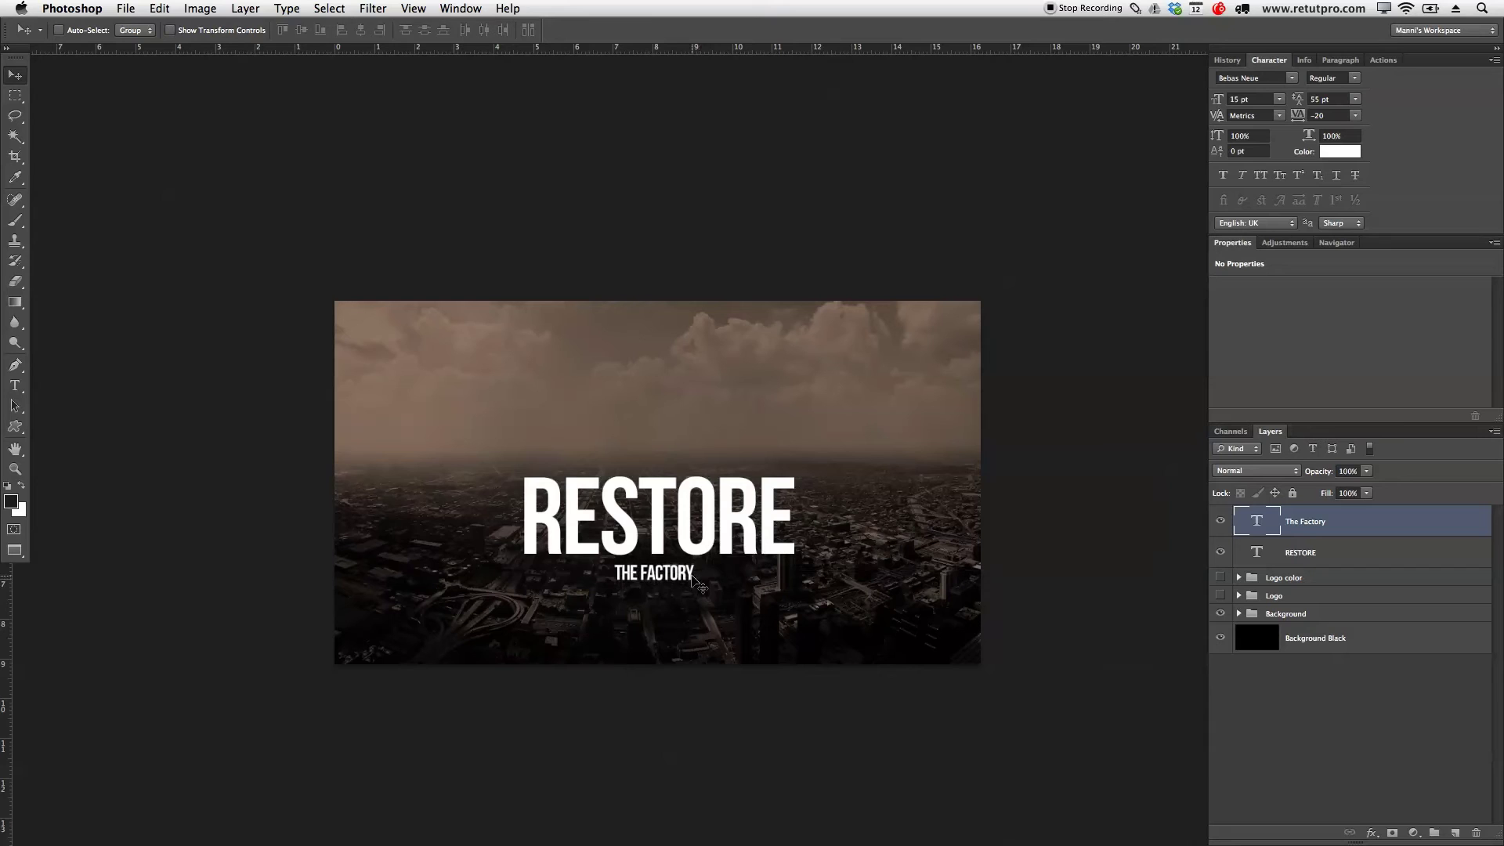
pyautogui.press('Right')
pyautogui.press('Right')
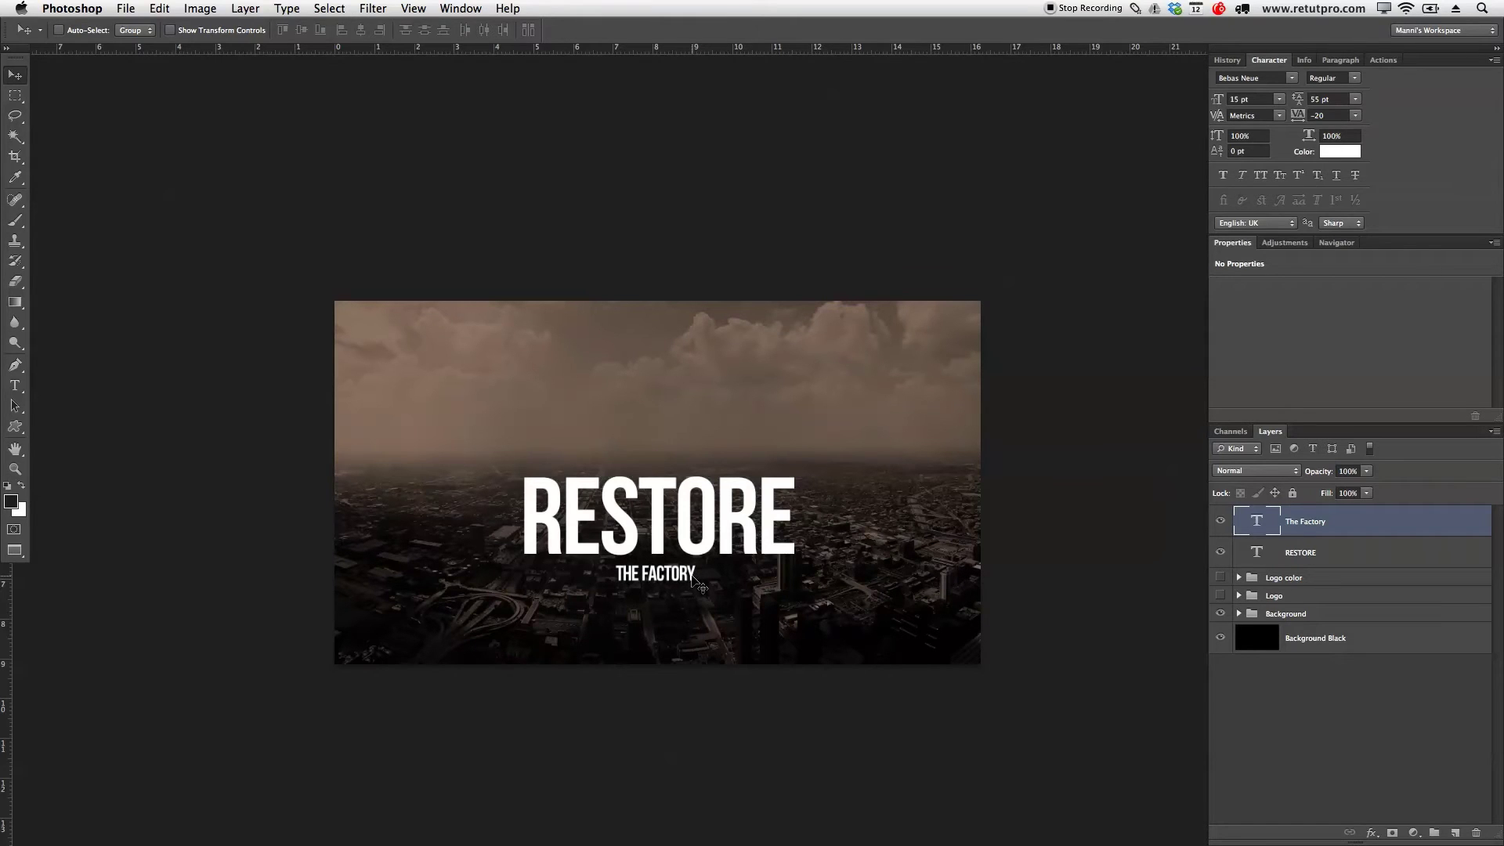
pyautogui.press('z')
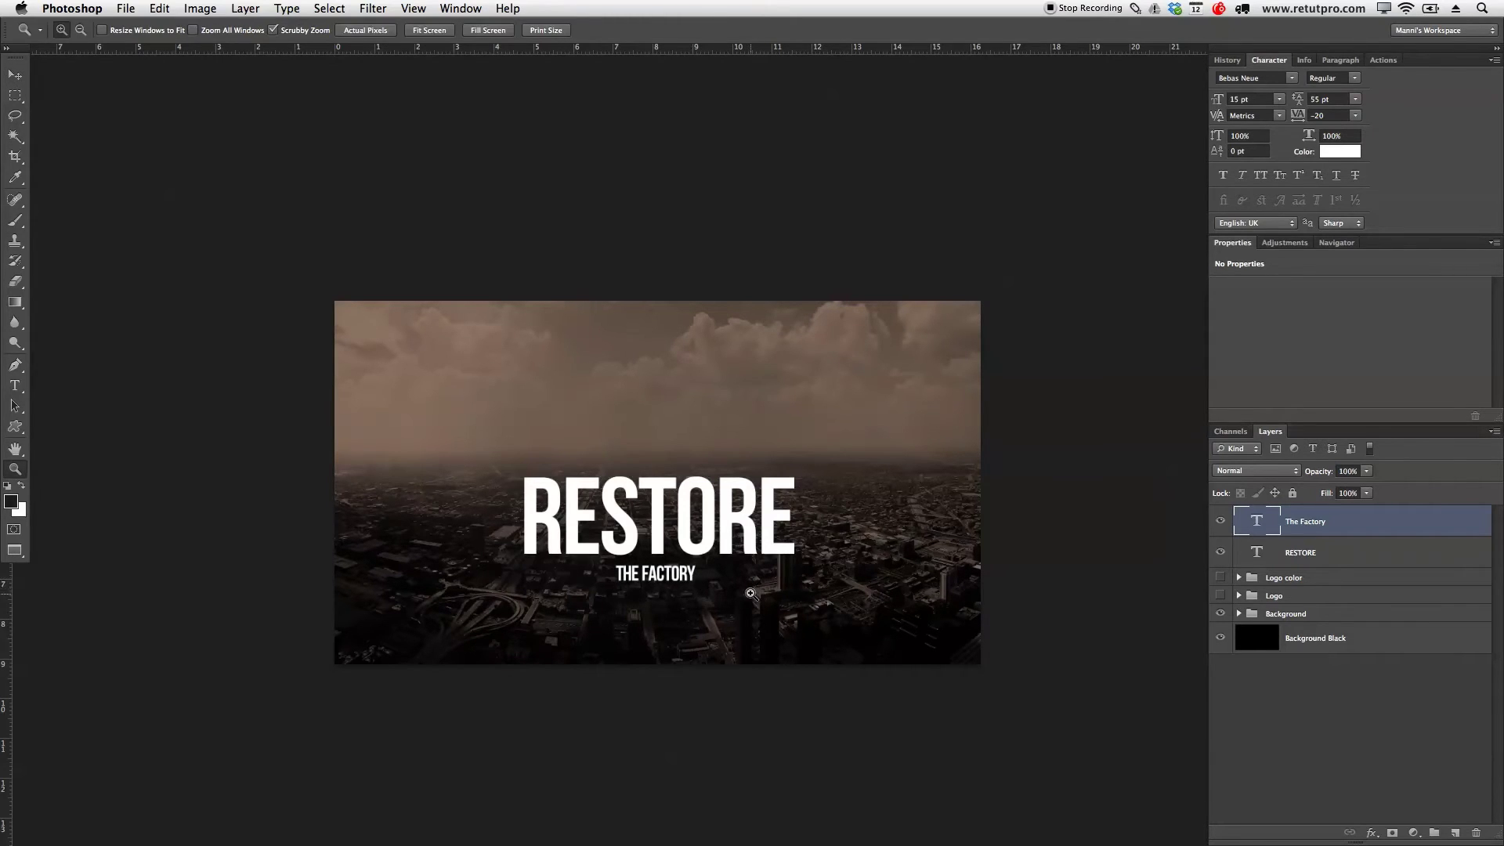
pyautogui.click(748, 592)
# Set THE FACTORY's tracking to 220, commit, and drag it back to centre under RESTORE
pyautogui.press('t')
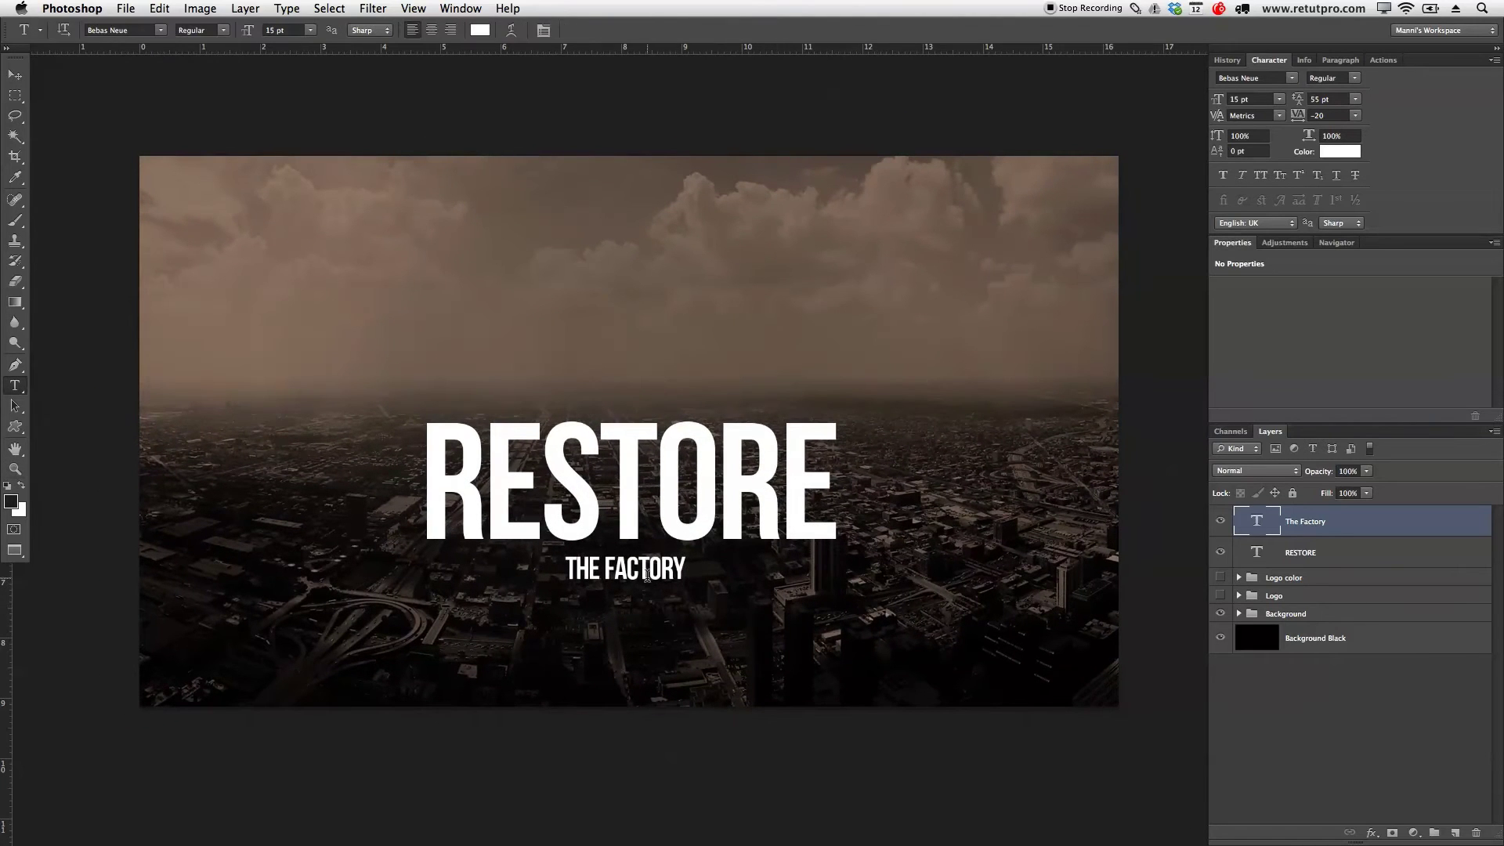
pyautogui.moveTo(686, 568); pyautogui.dragTo(516, 565)
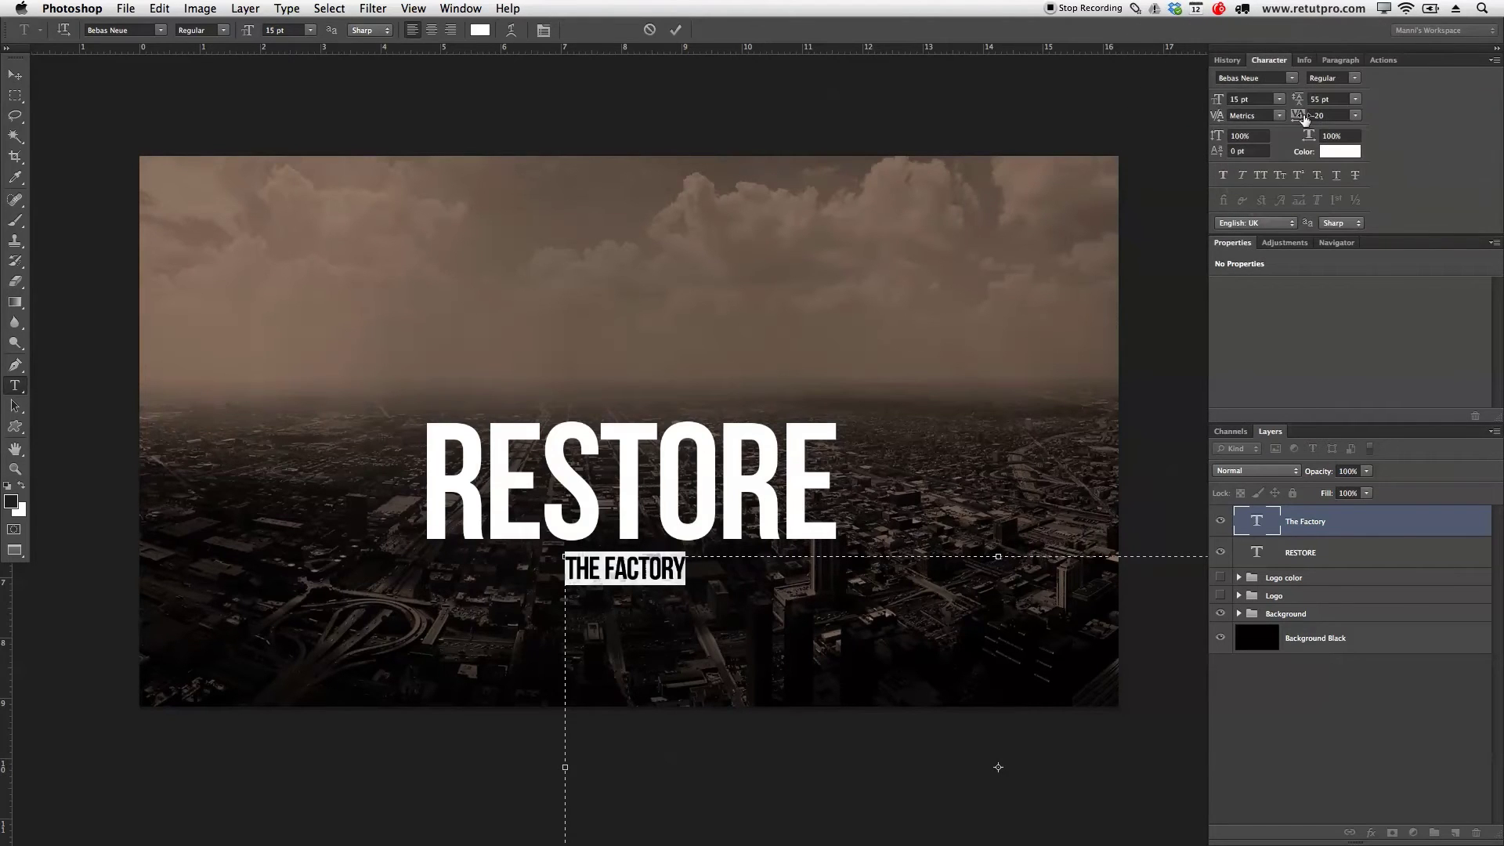
pyautogui.click(1303, 116)
pyautogui.write('40')
pyautogui.press('Return')
pyautogui.moveTo(1304, 116); pyautogui.dragTo(1325, 117)
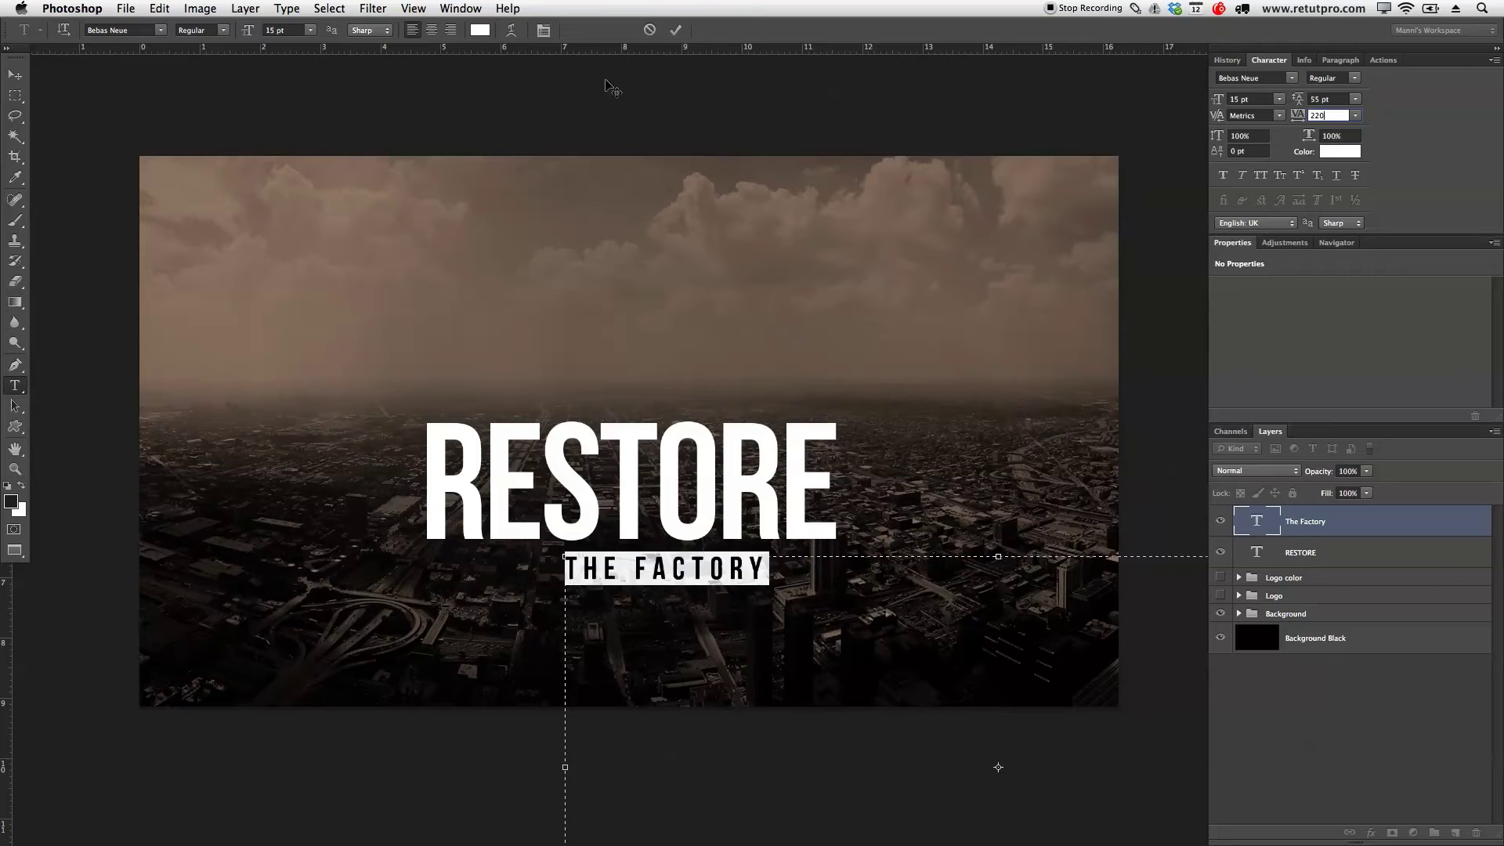
pyautogui.click(675, 30)
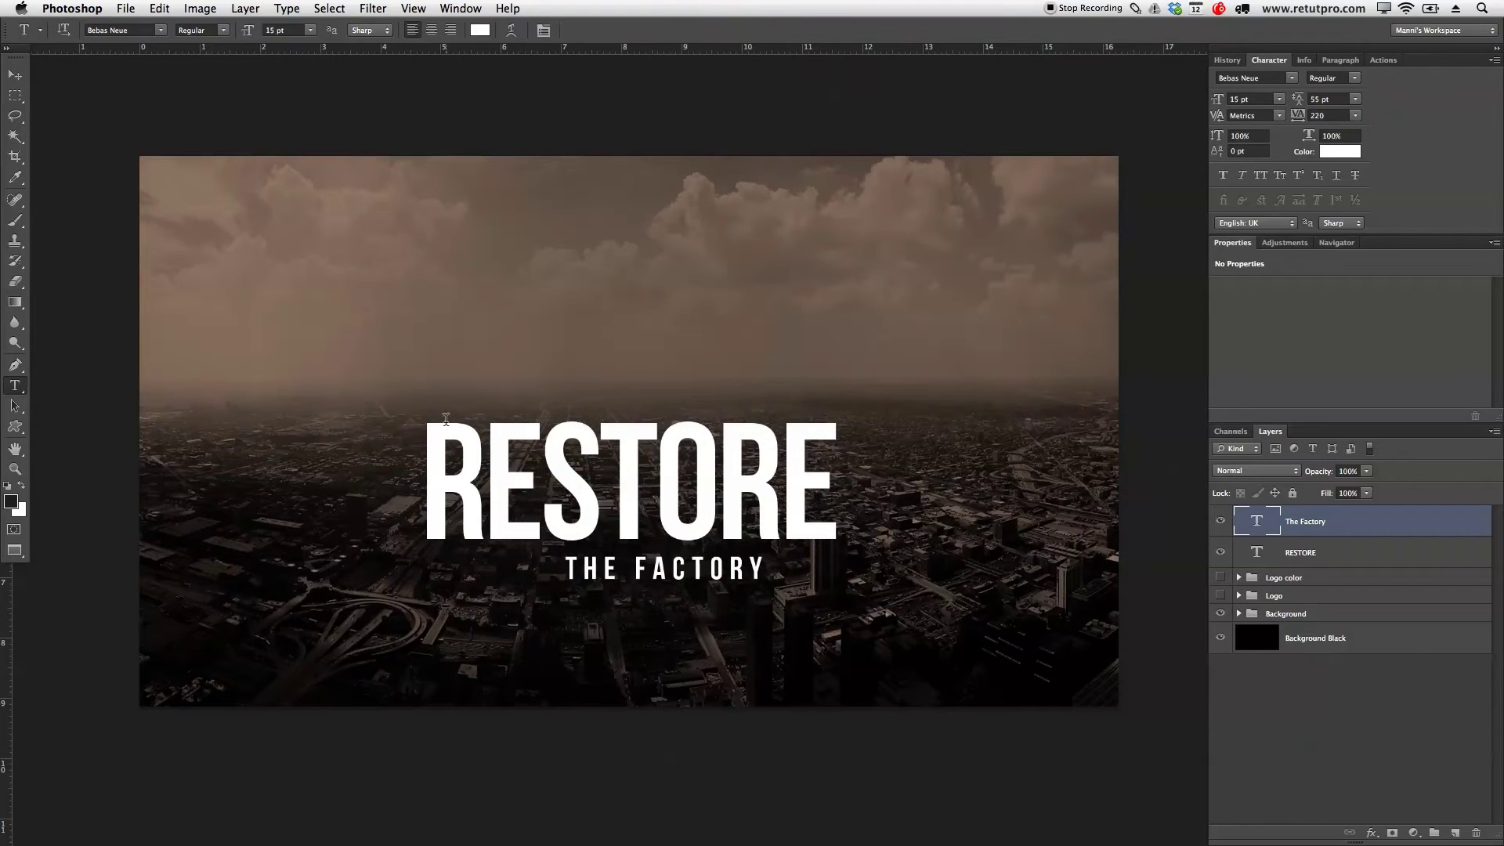
pyautogui.click(15, 75)
pyautogui.moveTo(685, 569); pyautogui.dragTo(652, 575)
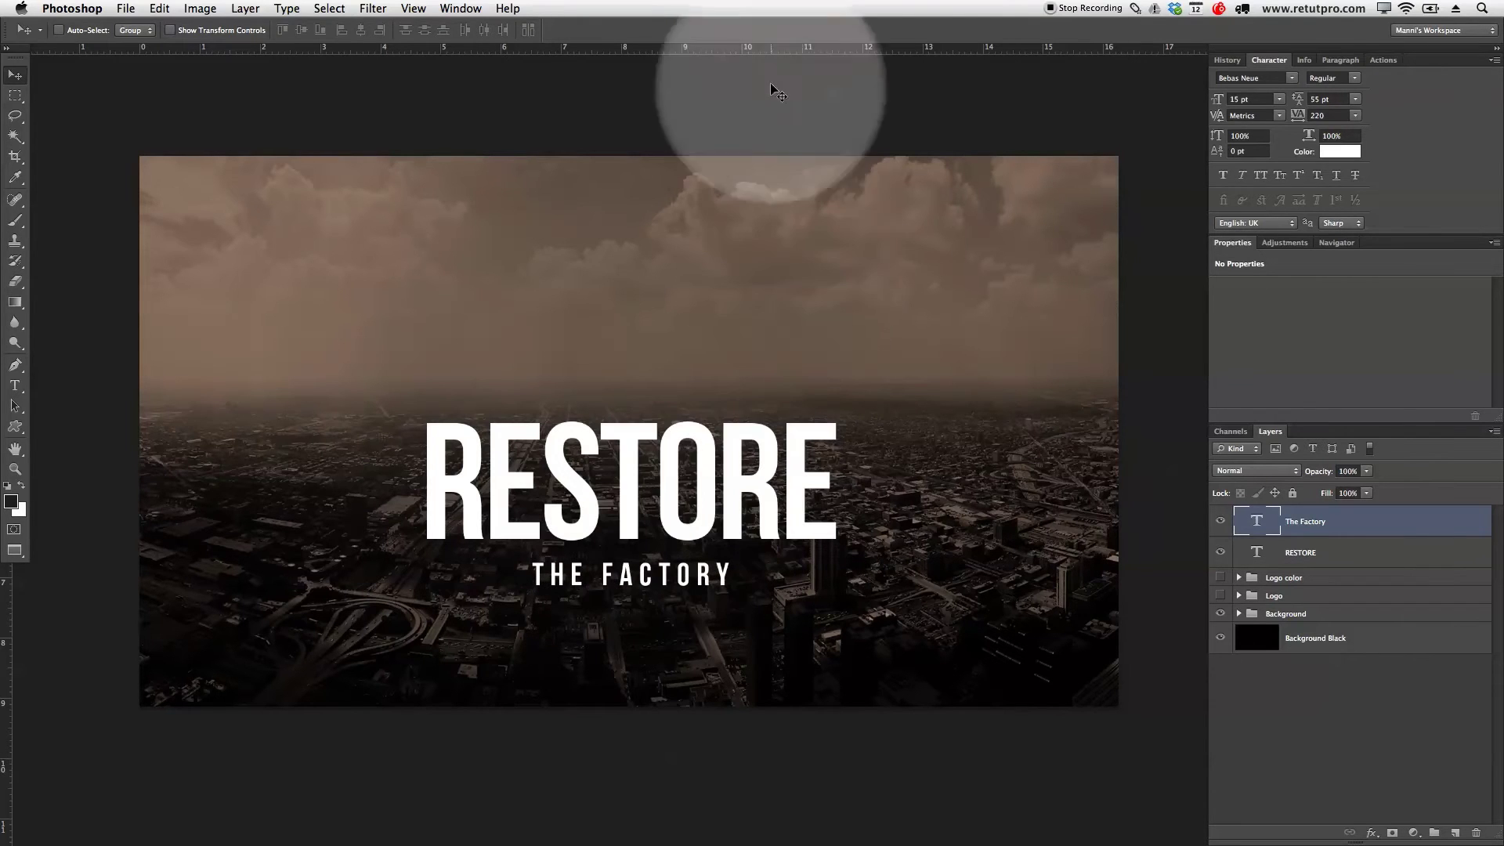
# Dismiss the panel menu and zoom out to see the whole canvas
pyautogui.click(470, 8)
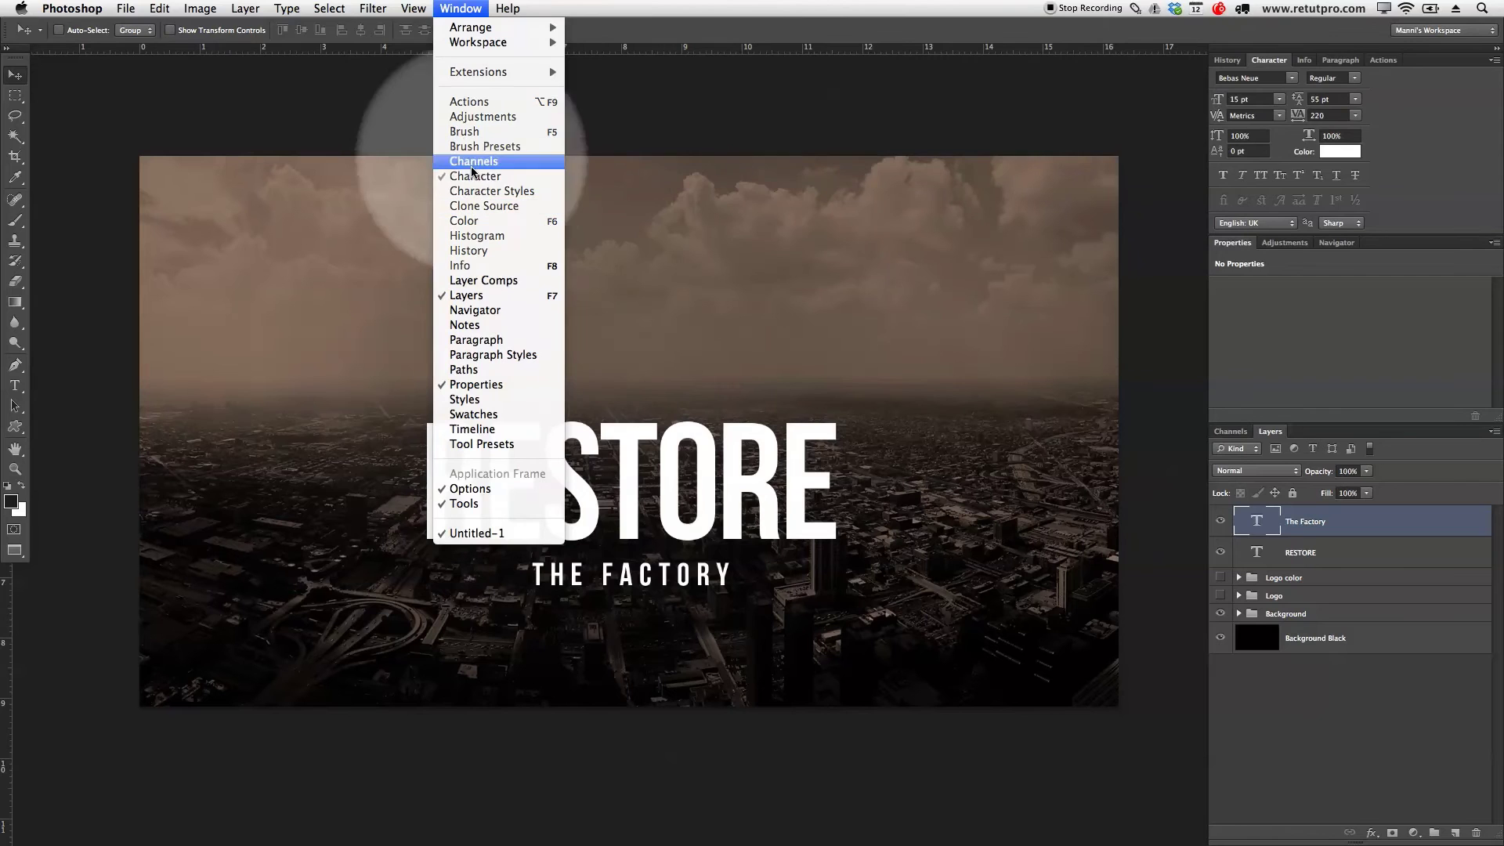
pyautogui.click(1072, 92)
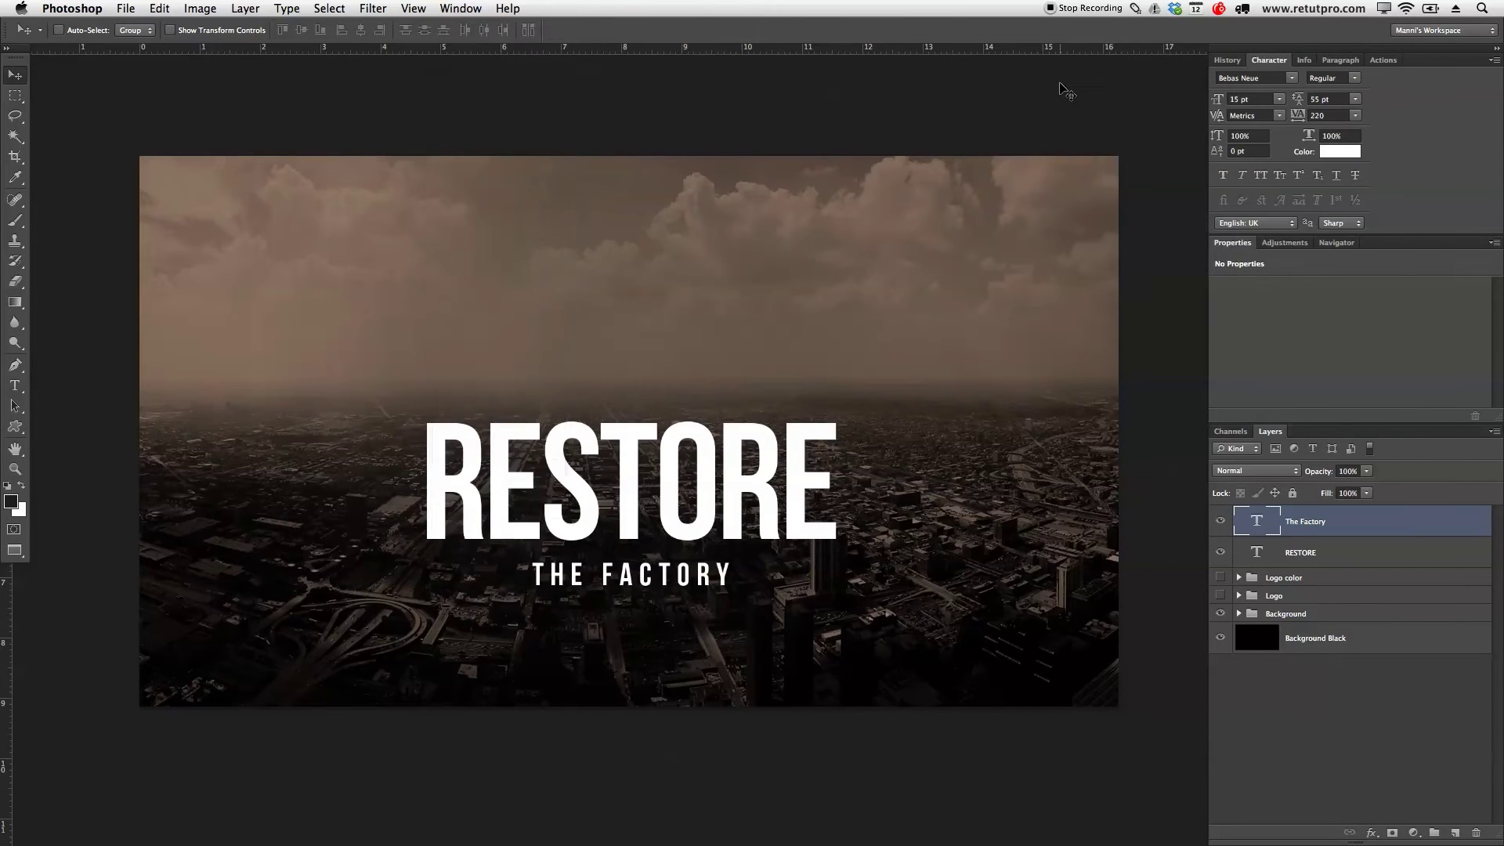
pyautogui.press('x')
pyautogui.press('z')
pyautogui.keyDown('alt'); pyautogui.click(697, 423); pyautogui.keyUp('alt')
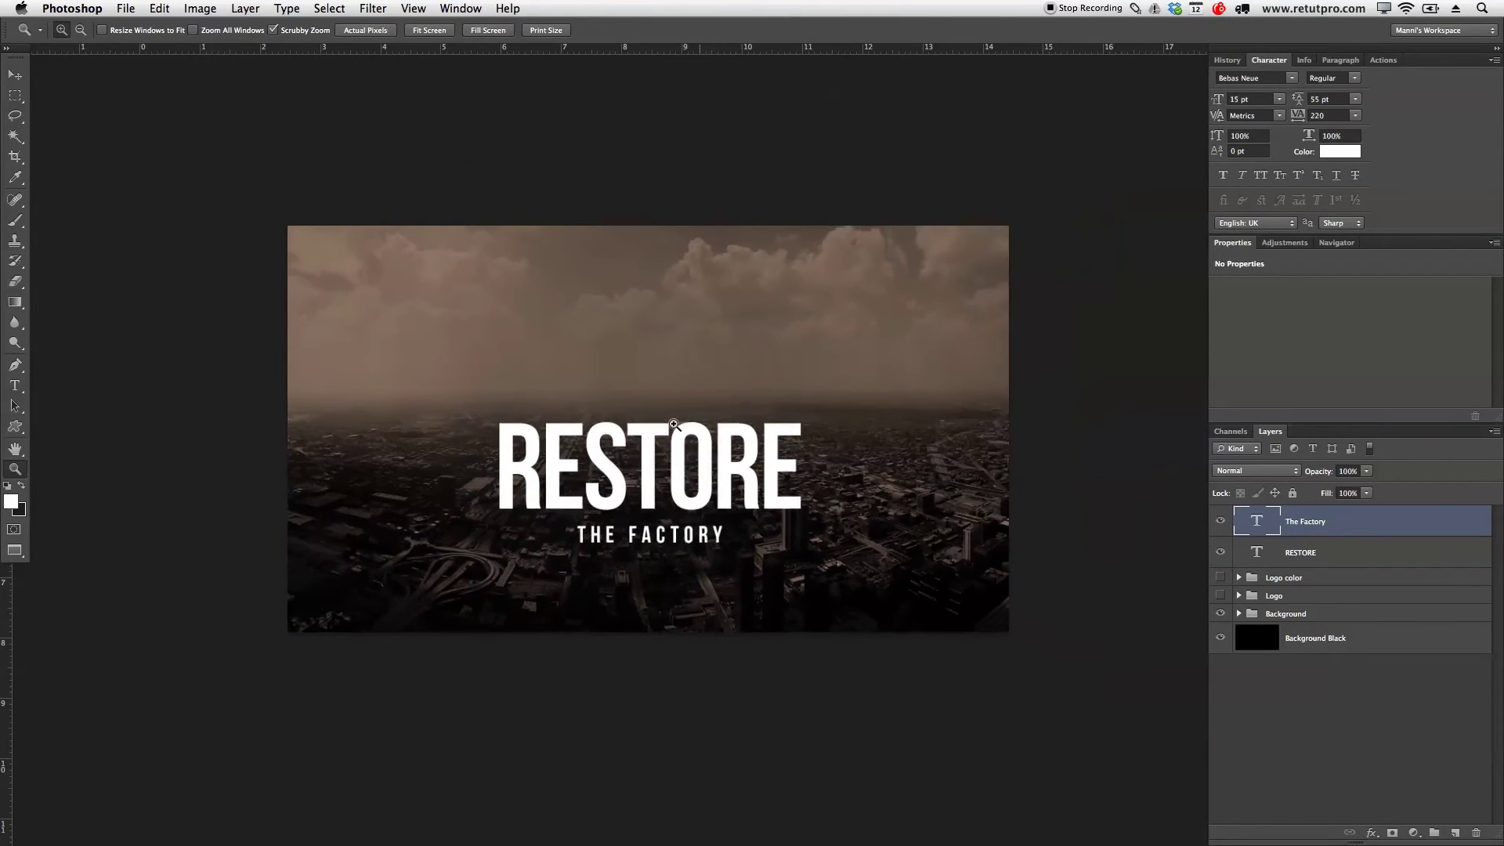
# Nudge THE FACTORY up and right, then move it and RESTORE lower together
pyautogui.press('v')
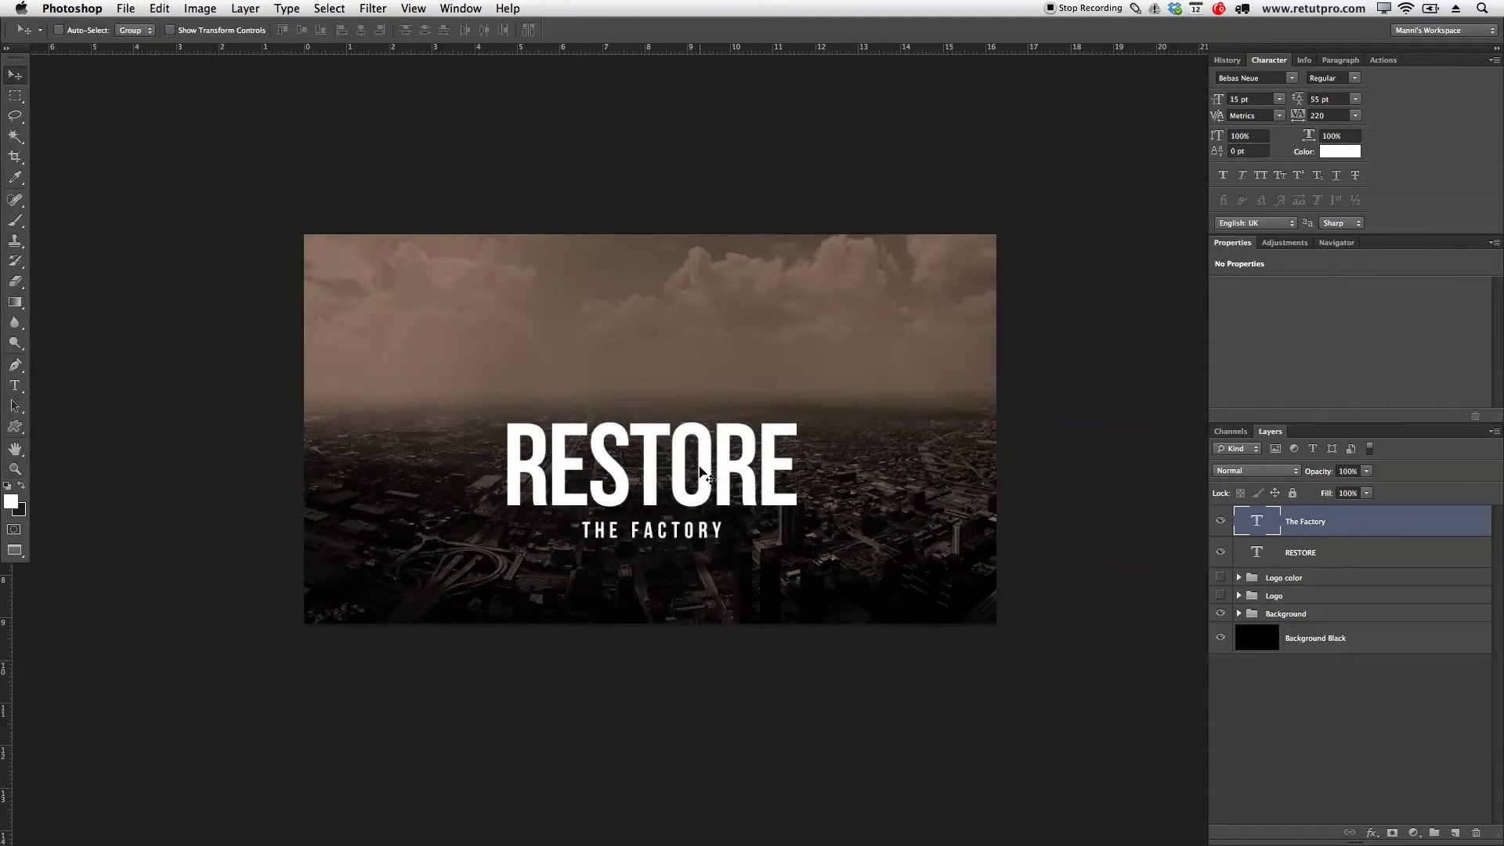
pyautogui.press('Up')
pyautogui.press('Up')
pyautogui.press('Up')
pyautogui.press('Up')
pyautogui.press('Up')
pyautogui.press('Up')
pyautogui.press('Up')
pyautogui.press('Up')
pyautogui.press('Up')
pyautogui.press('Right')
pyautogui.press('Right')
pyautogui.press('Right')
pyautogui.press('Right')
pyautogui.press('Right')
pyautogui.keyDown('shift'); pyautogui.click(1328, 553); pyautogui.keyUp('shift')
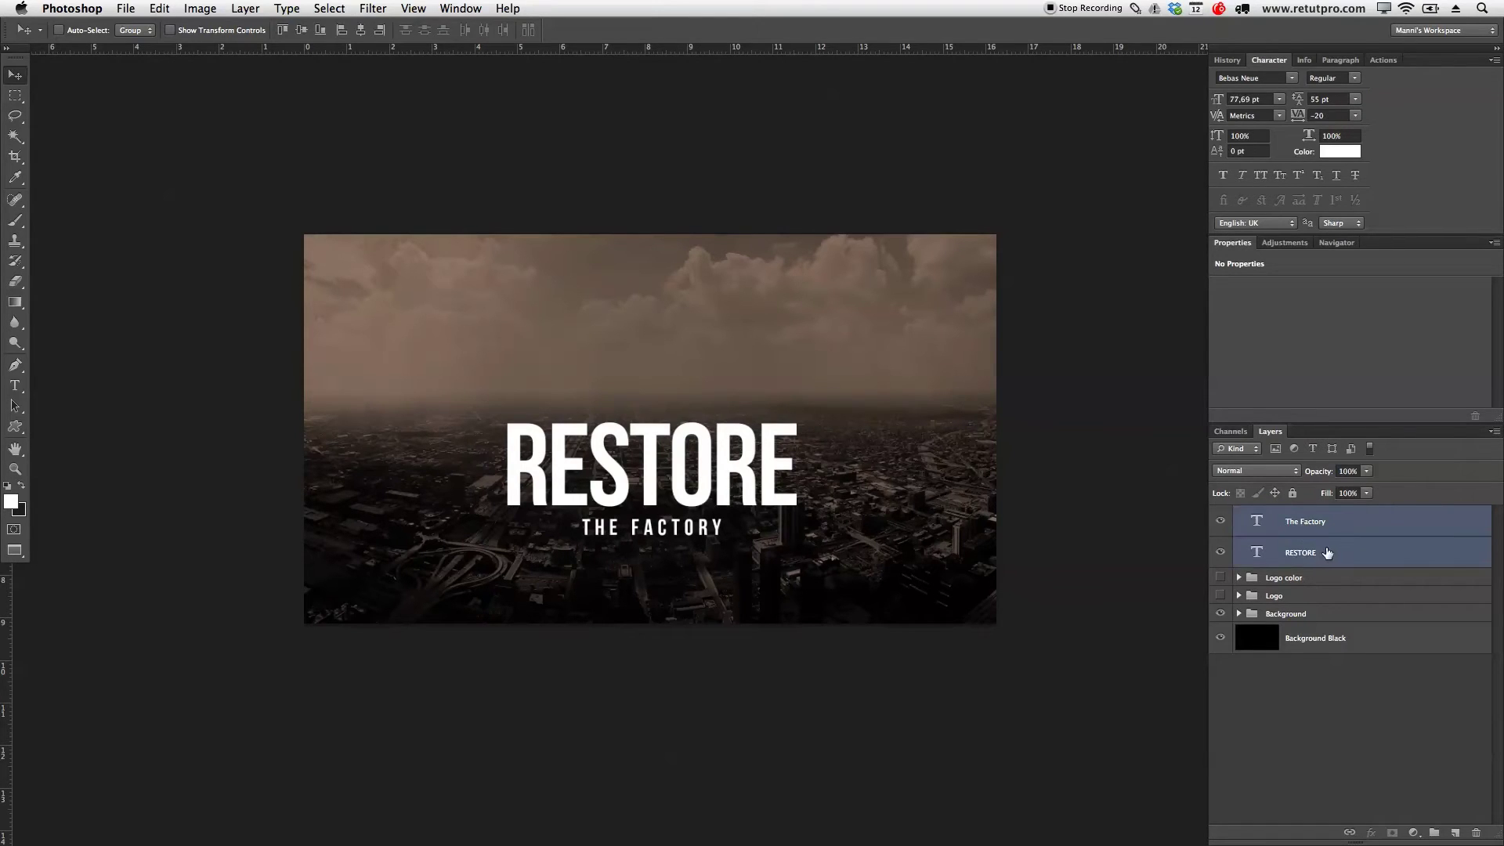
pyautogui.moveTo(616, 506); pyautogui.dragTo(620, 531)
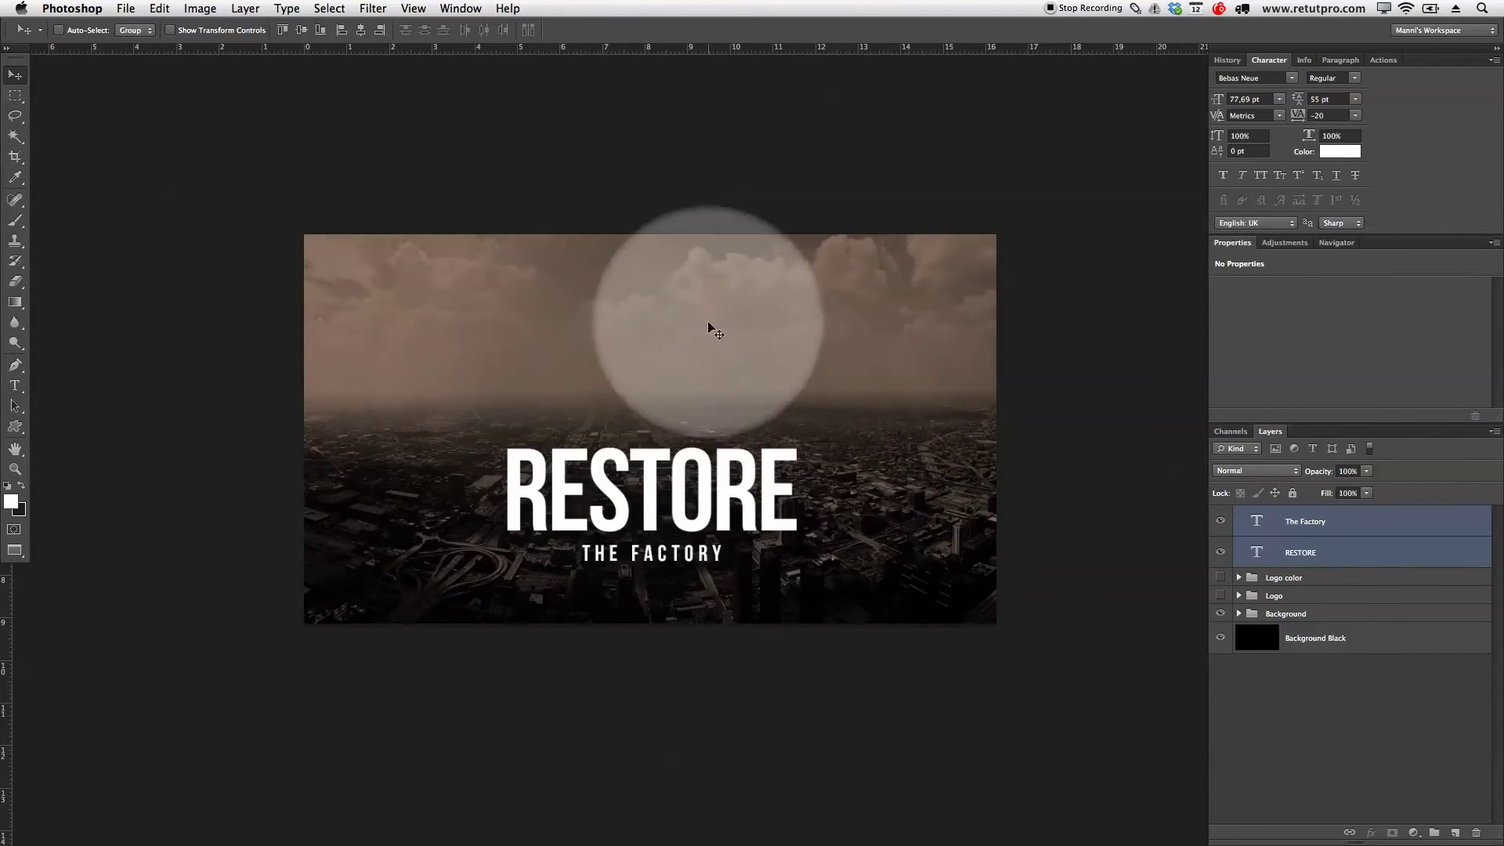
pyautogui.click(1387, 526)
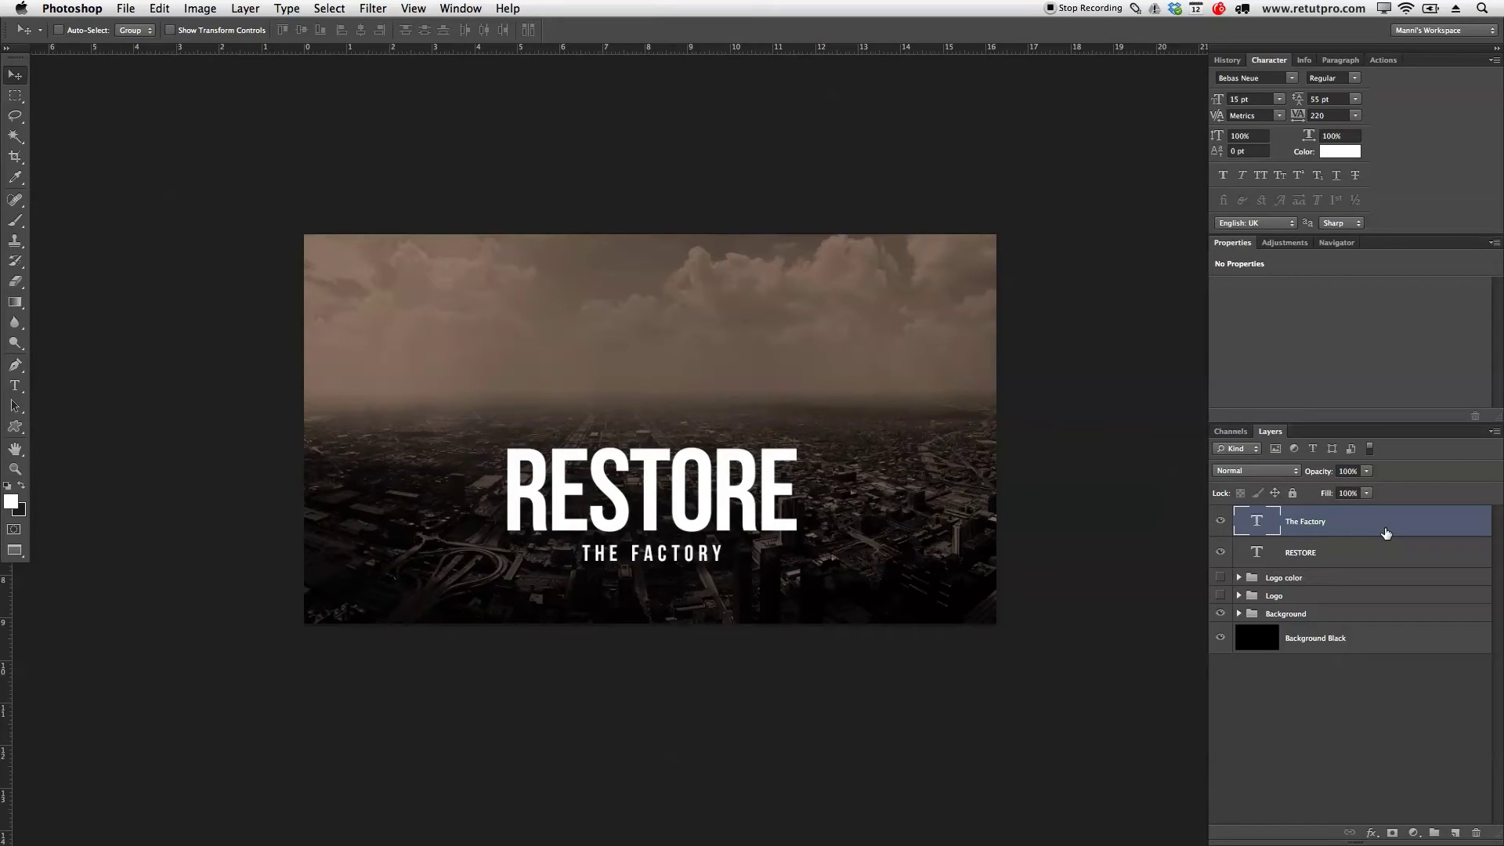
pyautogui.click(1385, 533)
pyautogui.press('t')
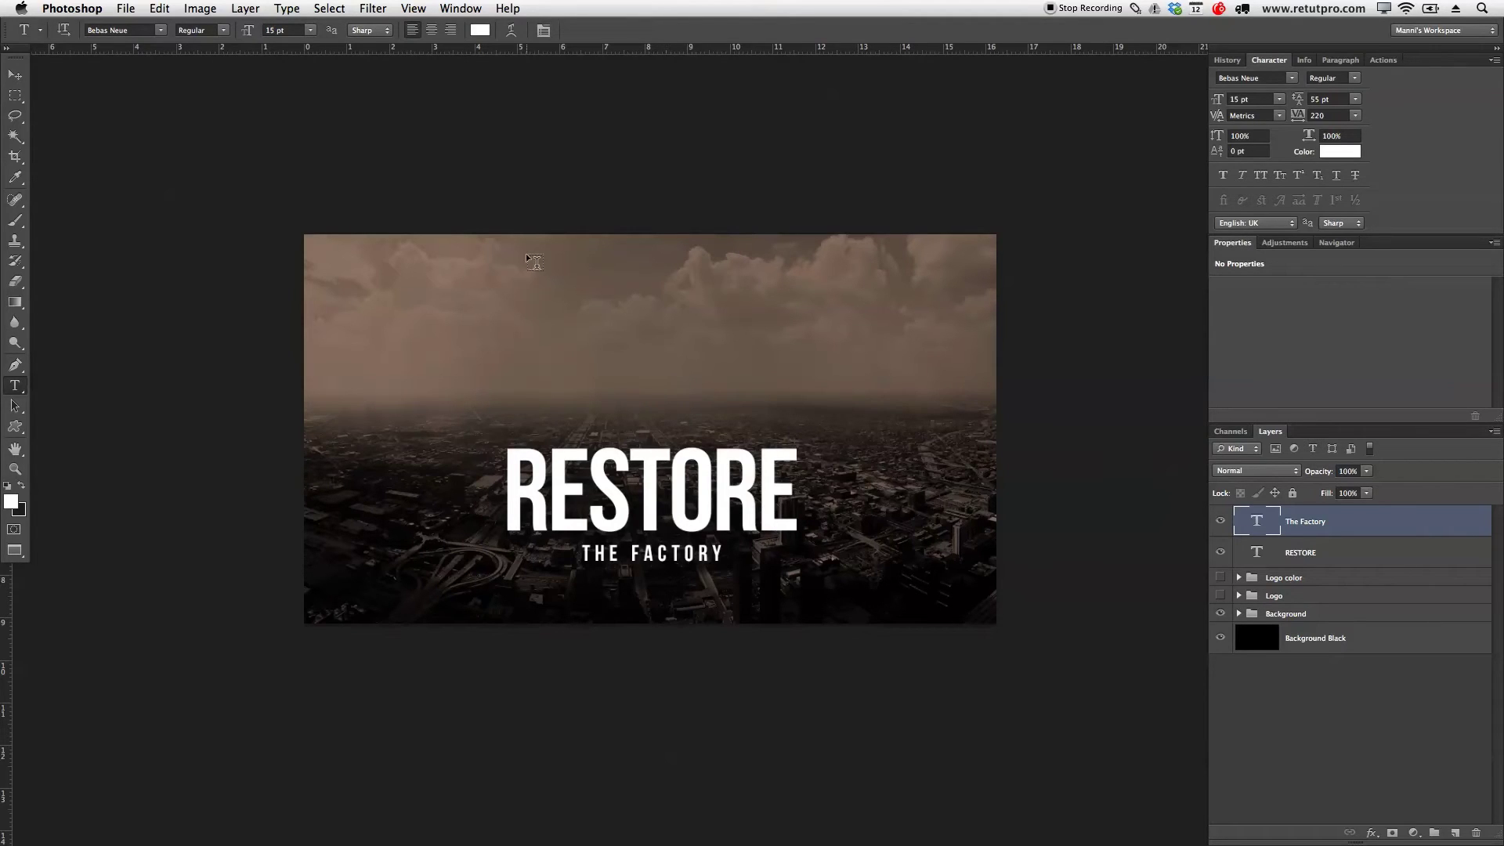
# Add a white R above RESTORE in Bifur Foundation, enlarged to 122 pt
pyautogui.moveTo(529, 256); pyautogui.dragTo(791, 441)
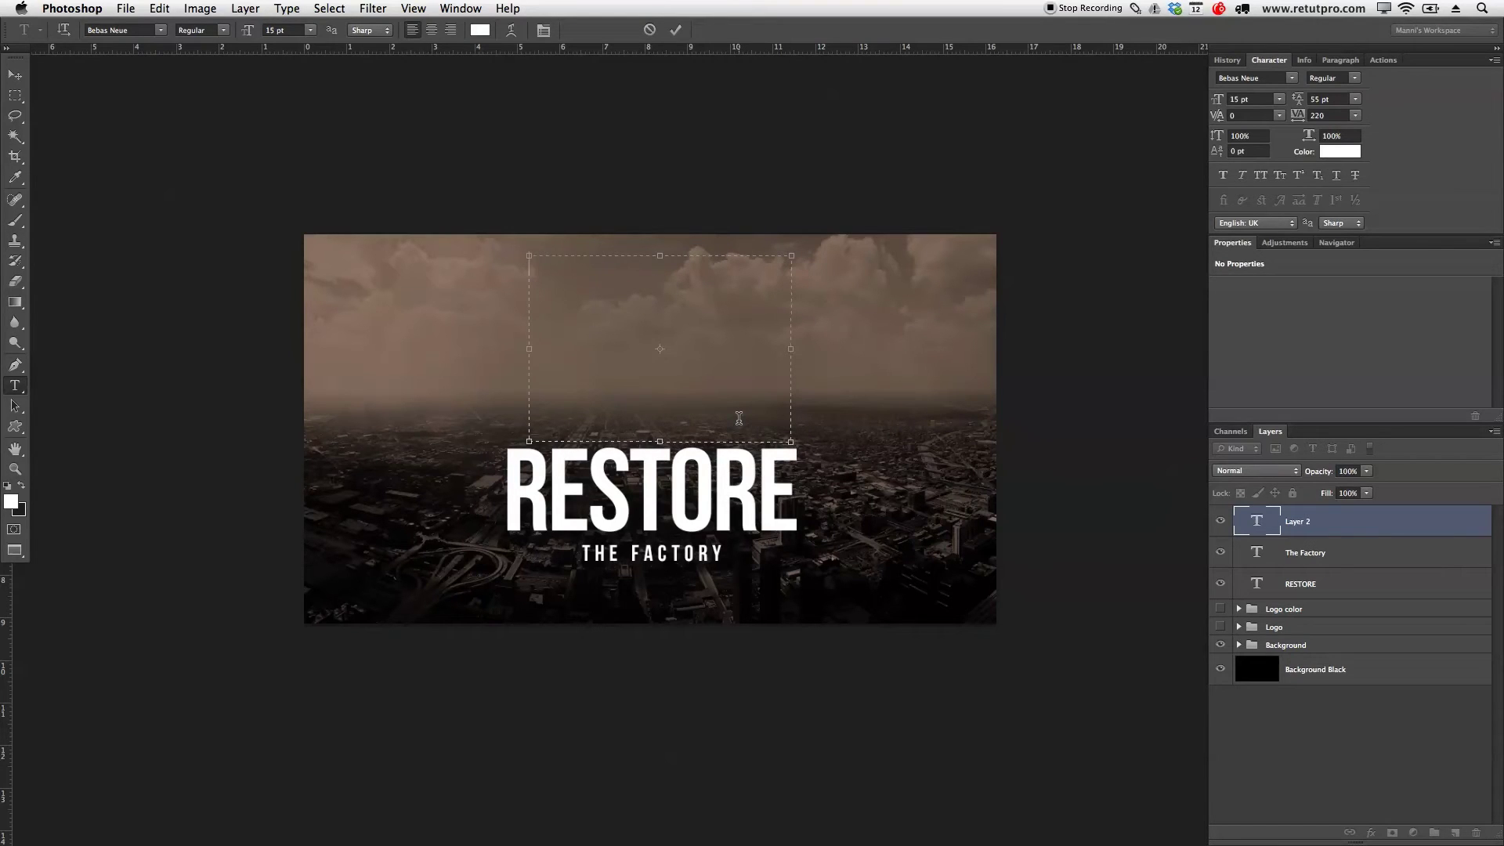
pyautogui.press('super+a')
pyautogui.moveTo(247, 33); pyautogui.dragTo(322, 43)
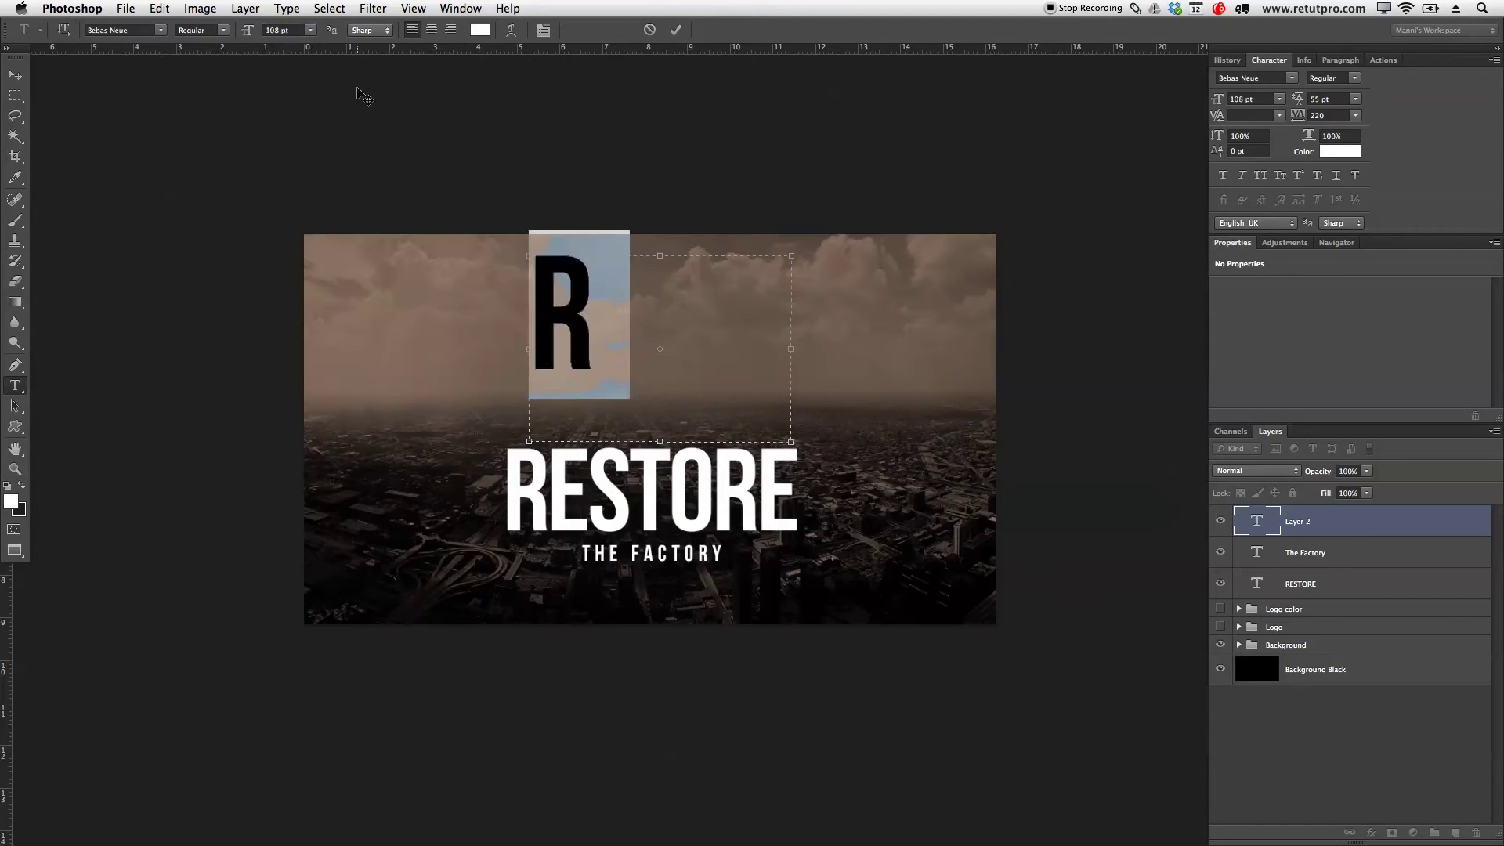
pyautogui.click(162, 30)
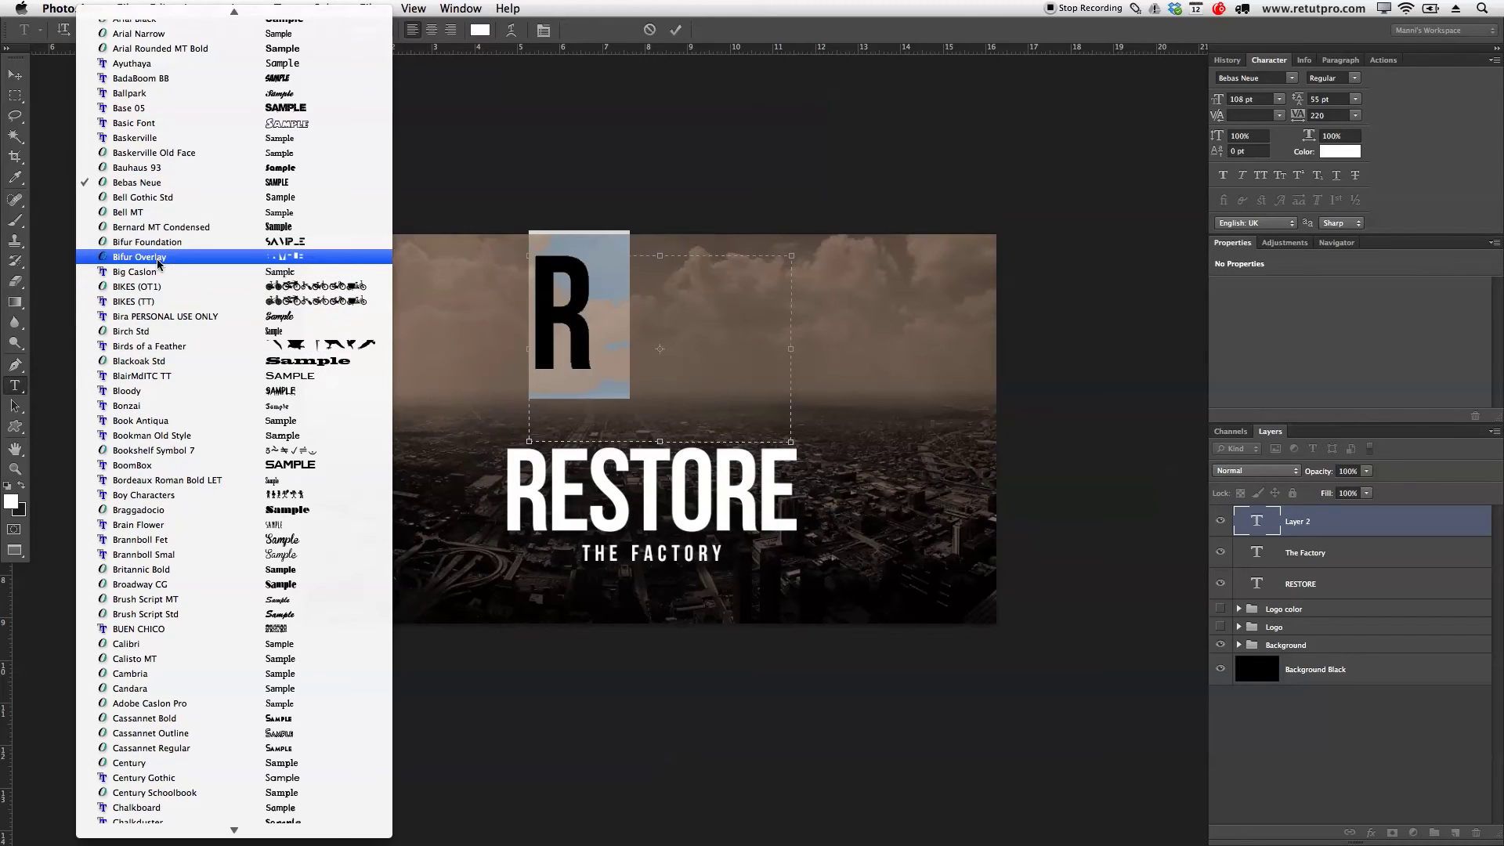
pyautogui.click(158, 245)
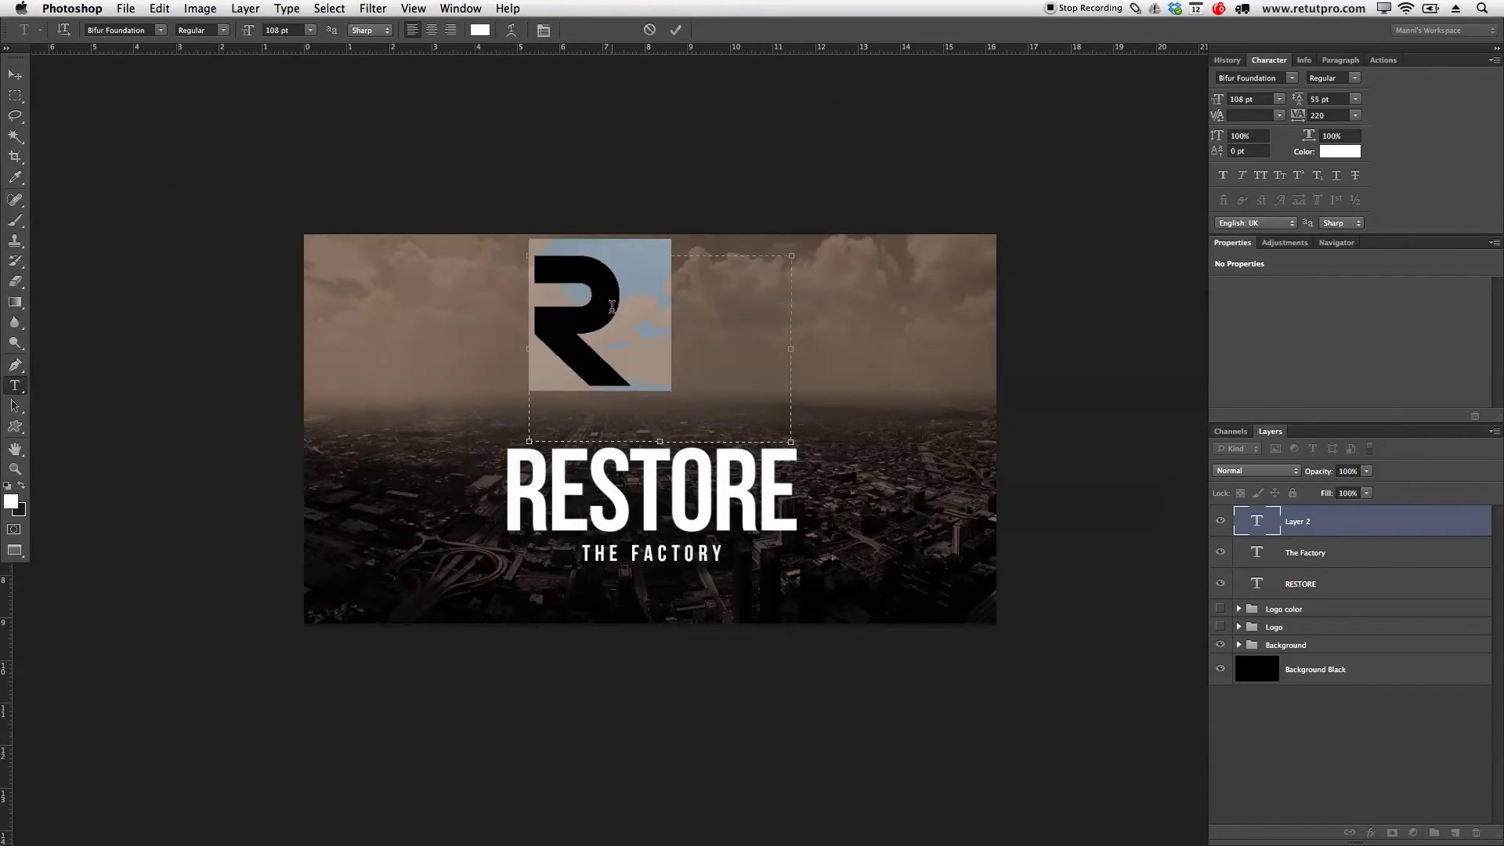
pyautogui.click(611, 312)
pyautogui.click(646, 335)
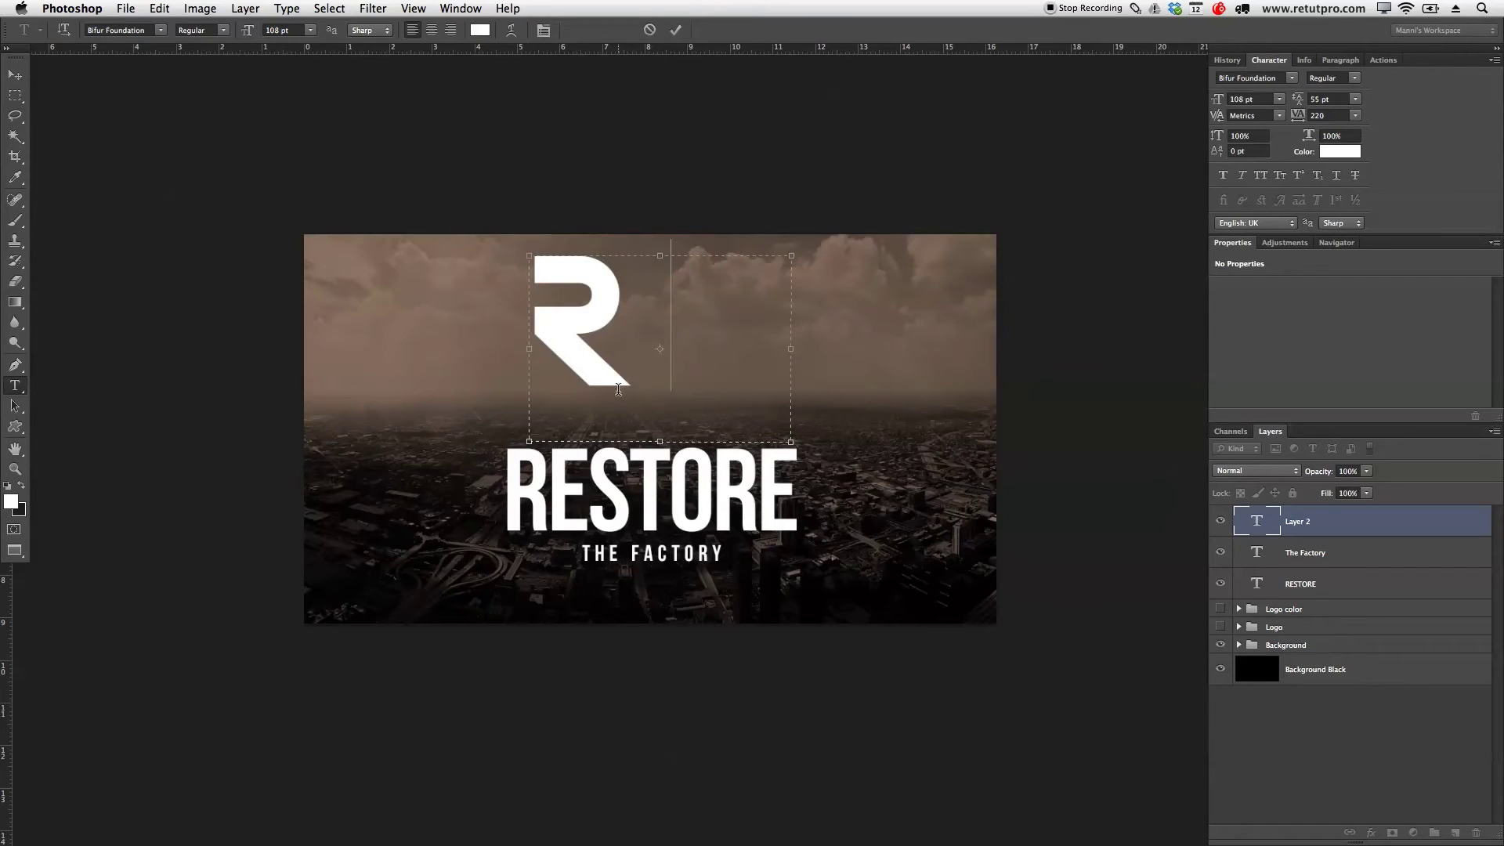
pyautogui.doubleClick(569, 324)
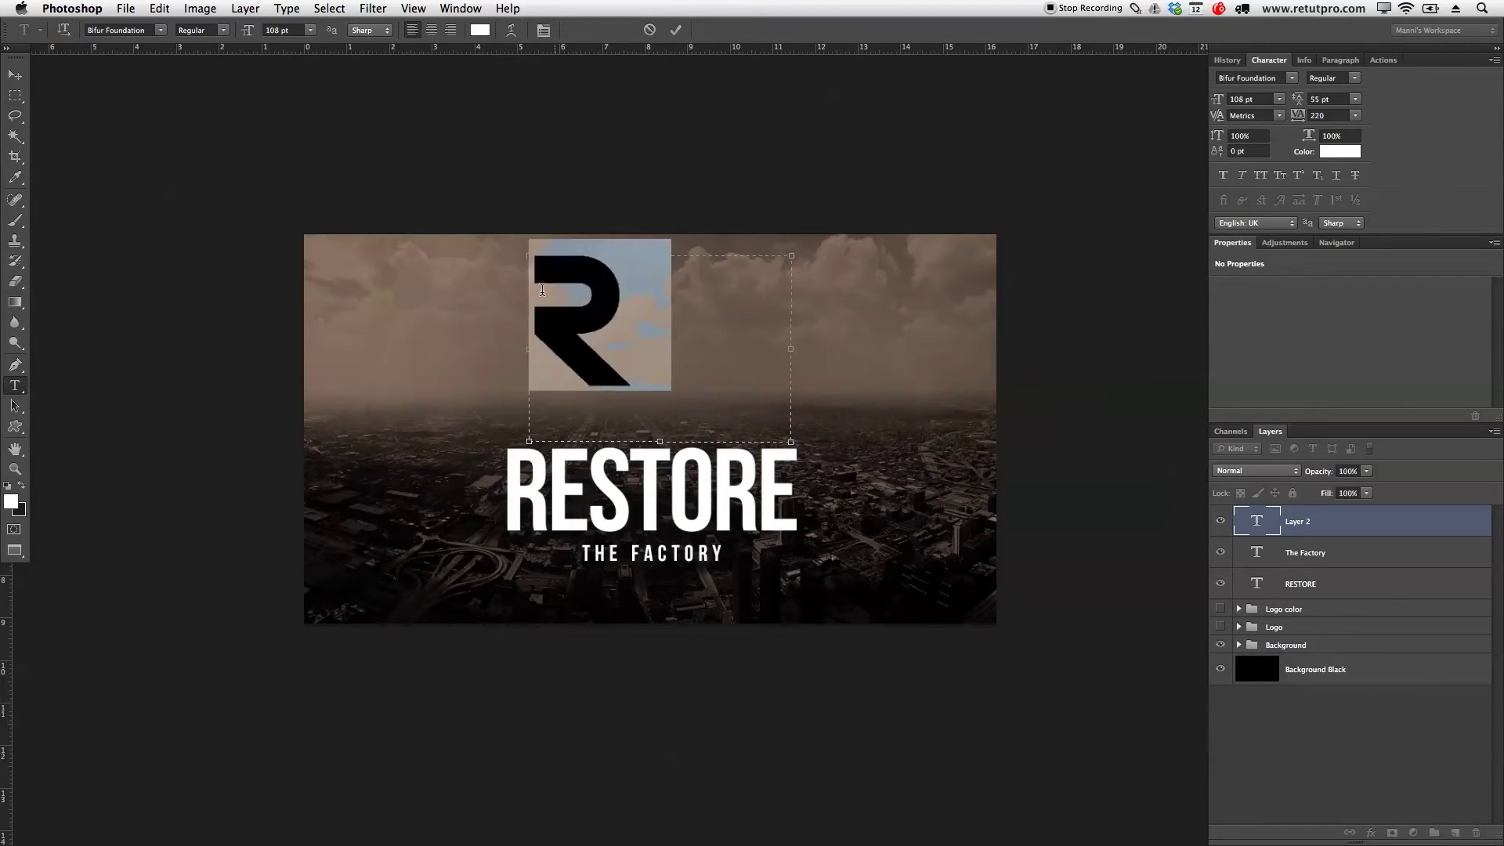
pyautogui.moveTo(239, 34); pyautogui.dragTo(259, 32)
pyautogui.click(675, 30)
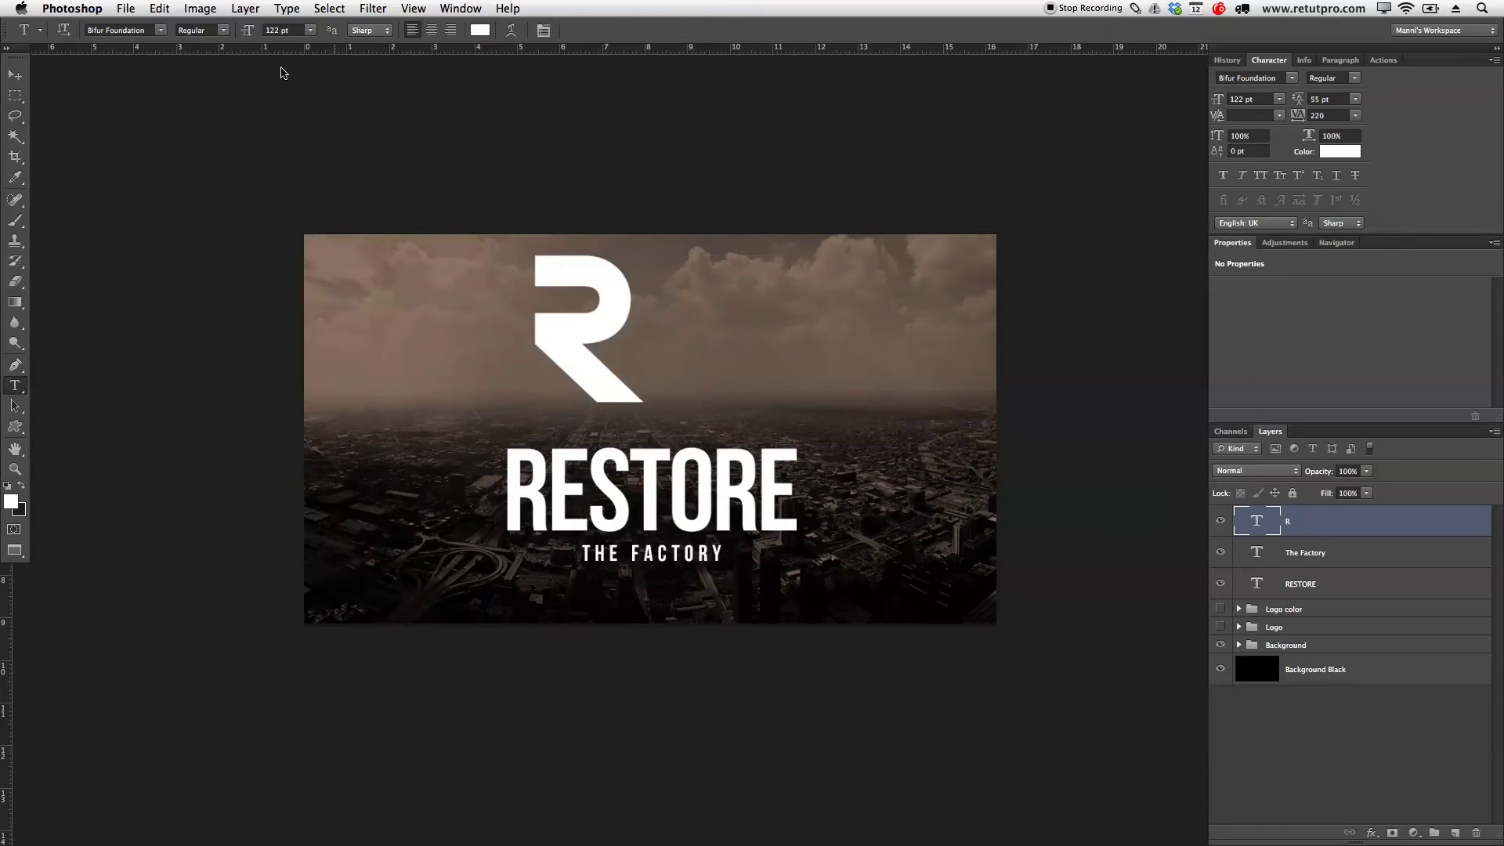
# Position the R emblem at top centre above RESTORE after trying it beside the word
pyautogui.click(15, 74)
pyautogui.moveTo(612, 303); pyautogui.dragTo(661, 319)
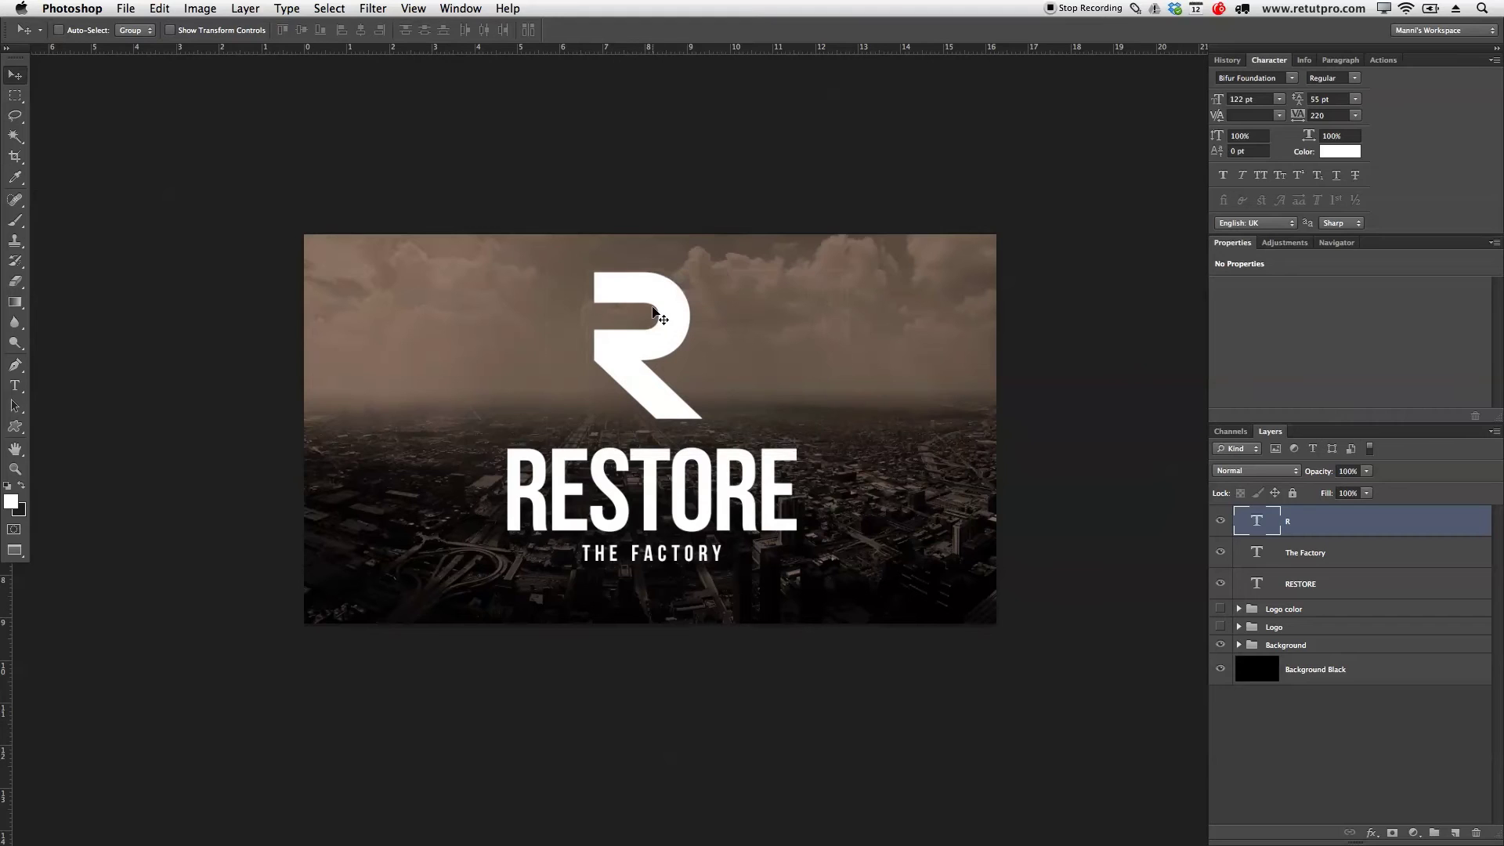
pyautogui.press('Right')
pyautogui.press('Right')
pyautogui.press('Right')
pyautogui.press('Right')
pyautogui.press('Right')
pyautogui.press('Right')
pyautogui.press('Right')
pyautogui.press('Right')
pyautogui.press('Right')
pyautogui.press('Right')
pyautogui.press('Right')
pyautogui.press('Right')
pyautogui.press('Right')
pyautogui.press('Right')
pyautogui.press('Right')
pyautogui.press('Down')
pyautogui.press('Down')
pyautogui.press('Down')
pyautogui.press('Down')
pyautogui.press('Down')
pyautogui.press('Down')
pyautogui.press('Down')
pyautogui.press('Down')
pyautogui.press('Down')
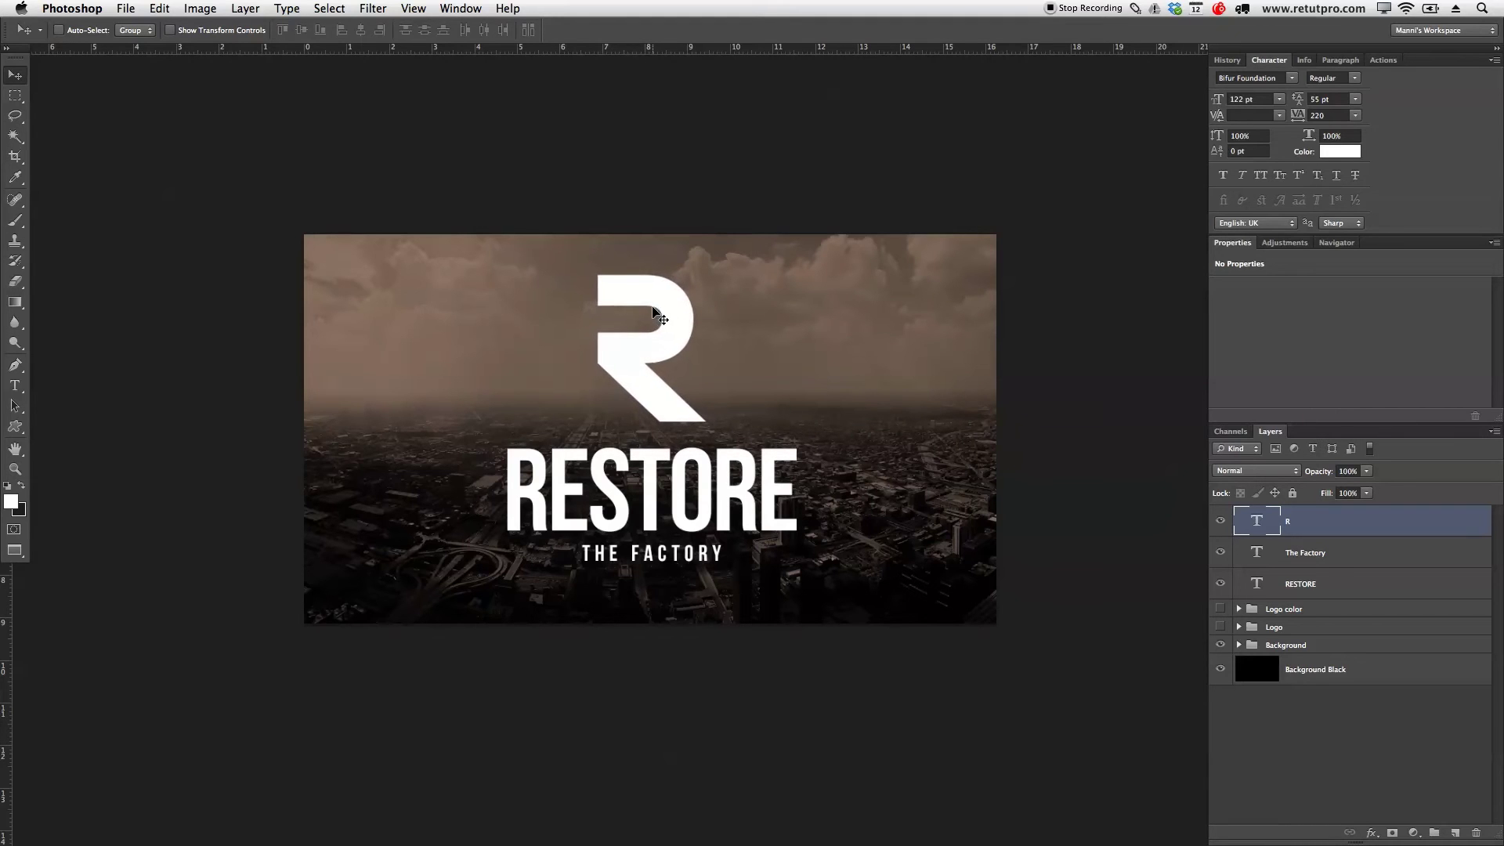
pyautogui.press('Down')
pyautogui.press('Down')
pyautogui.click(666, 330)
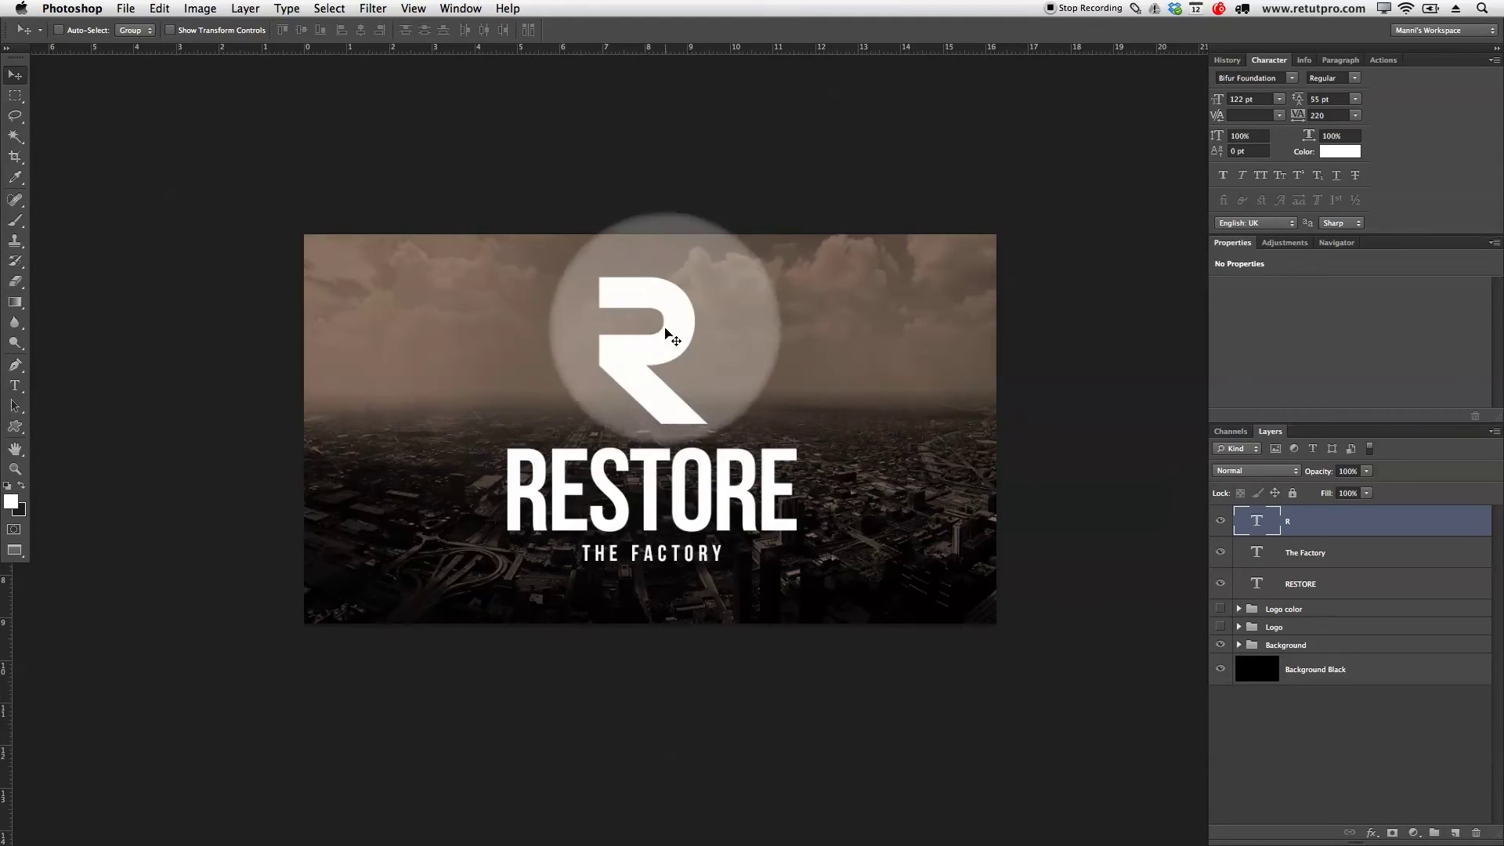
pyautogui.moveTo(667, 335); pyautogui.dragTo(453, 458)
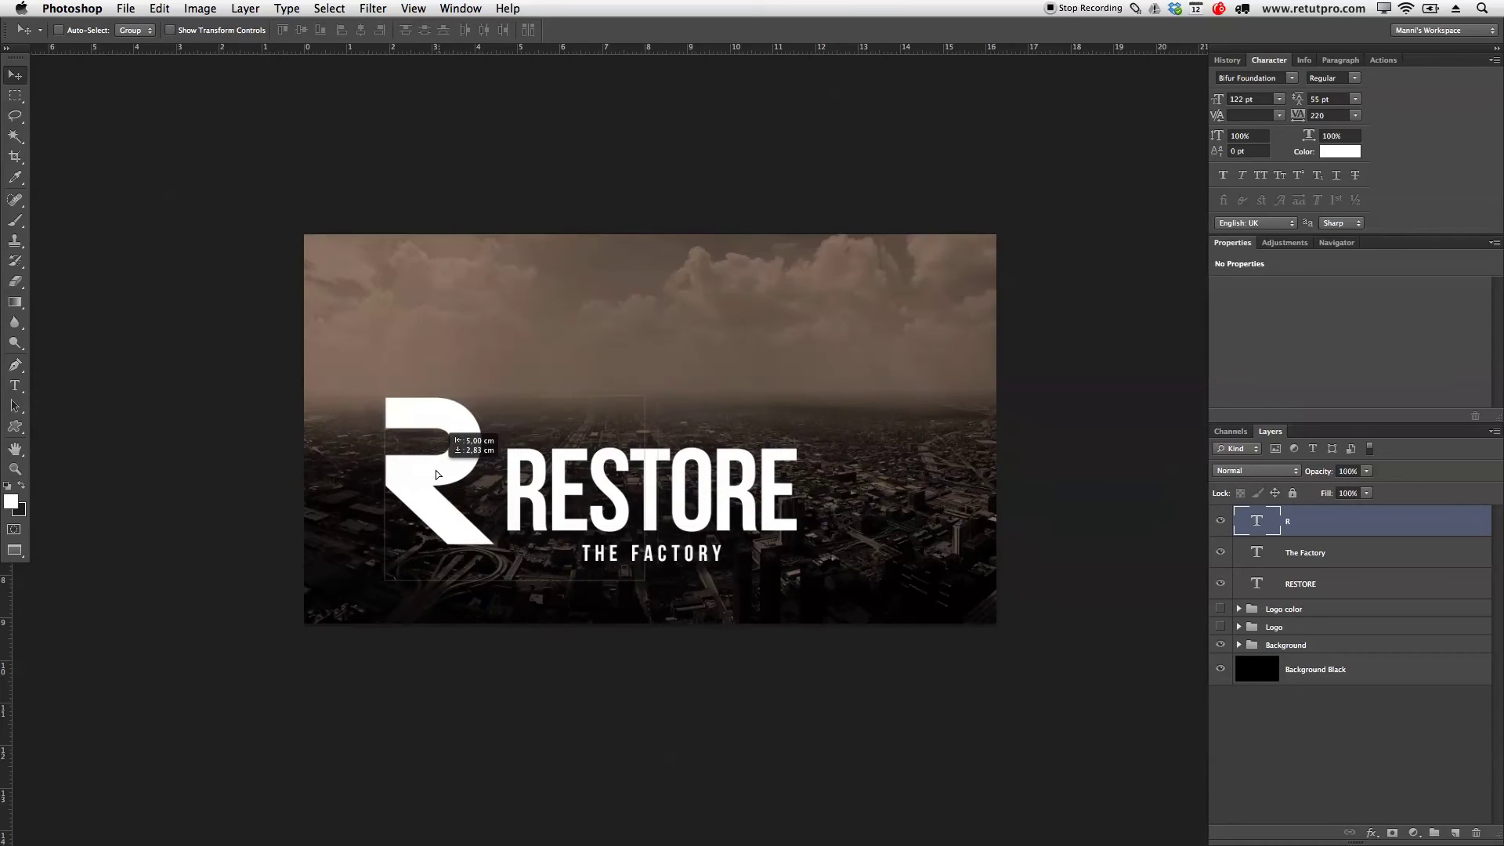
pyautogui.click(522, 497)
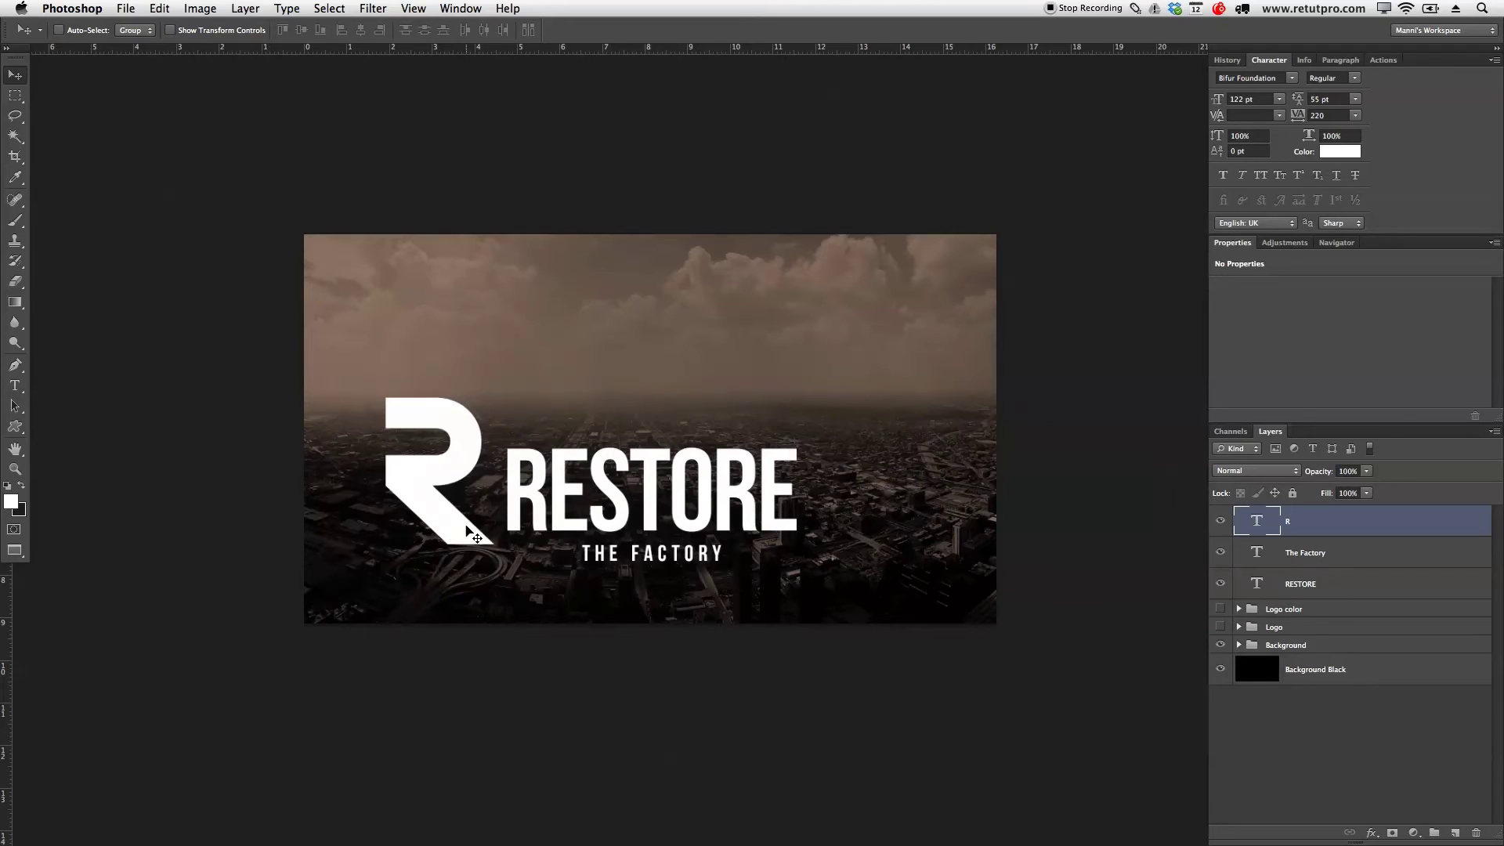
pyautogui.moveTo(467, 529); pyautogui.dragTo(670, 406)
pyautogui.press('Right')
pyautogui.press('Right')
pyautogui.press('Right')
pyautogui.press('Right')
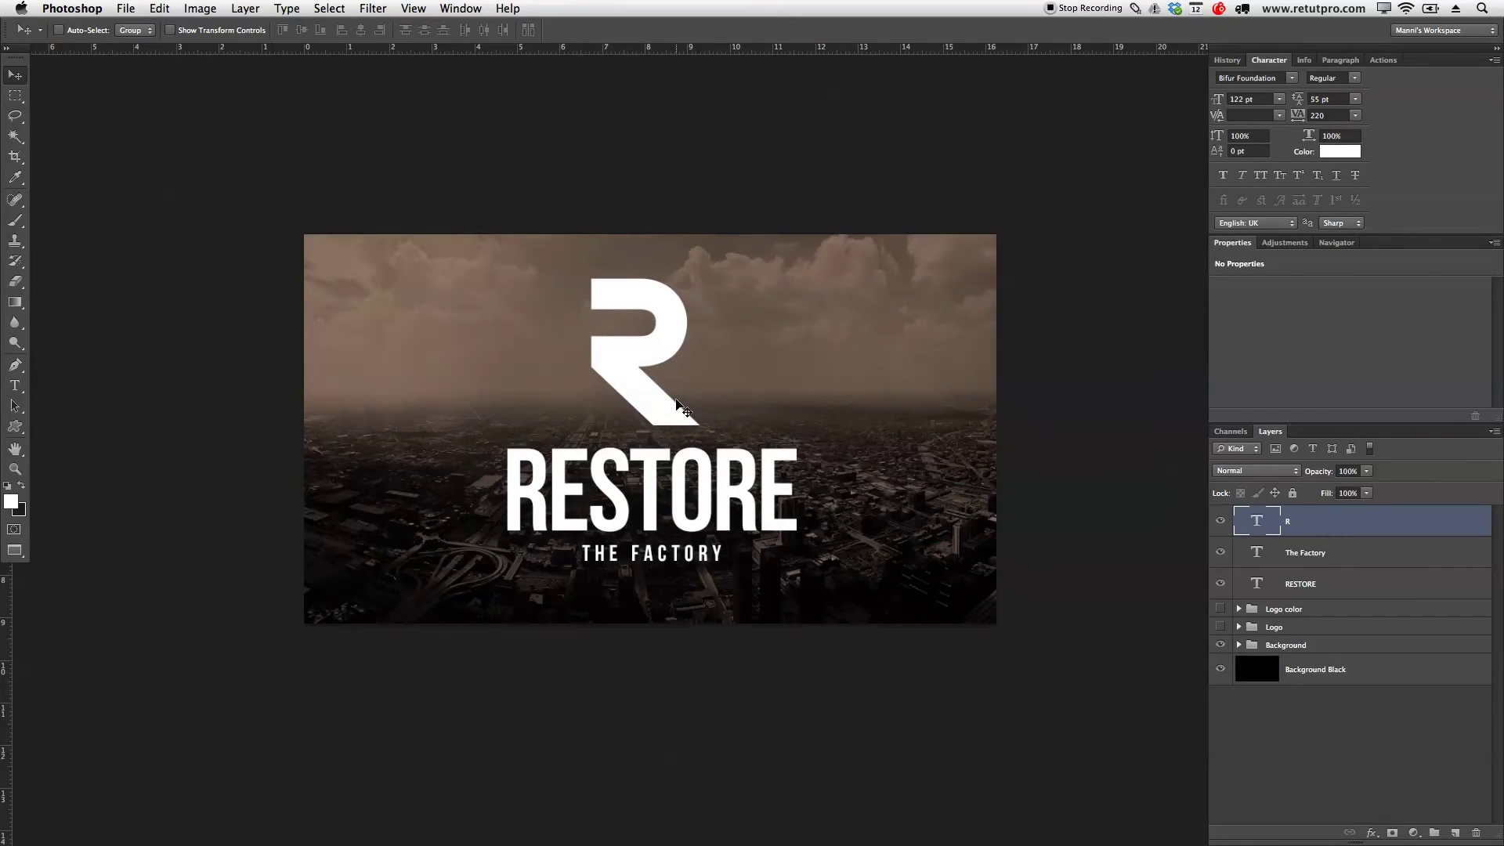
# Resize the R to 117 pt and fine-tune its position
pyautogui.press('t')
pyautogui.doubleClick(679, 387)
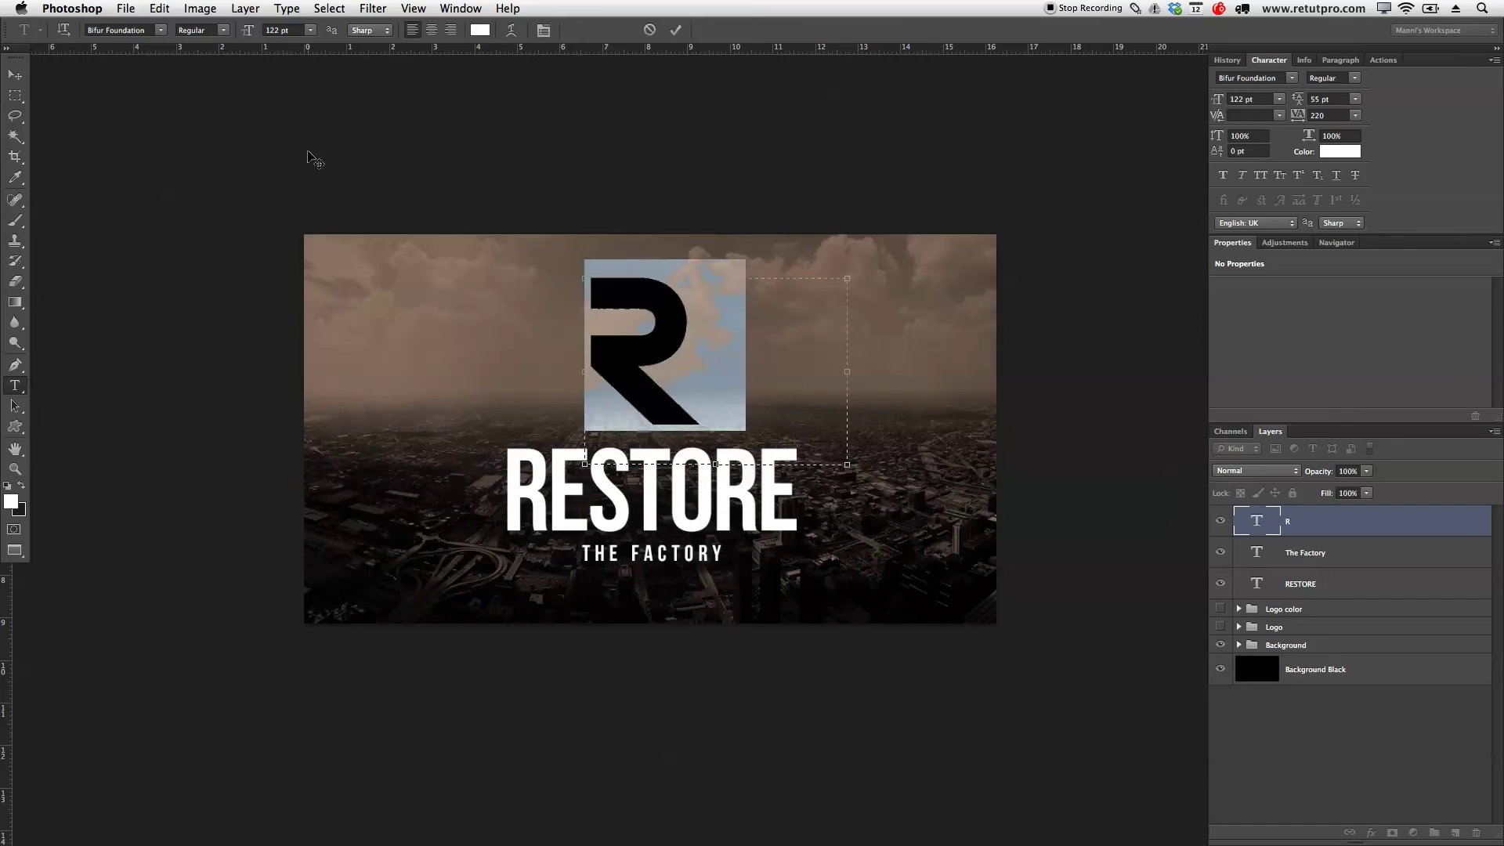
pyautogui.moveTo(244, 35); pyautogui.dragTo(237, 35)
pyautogui.click(675, 30)
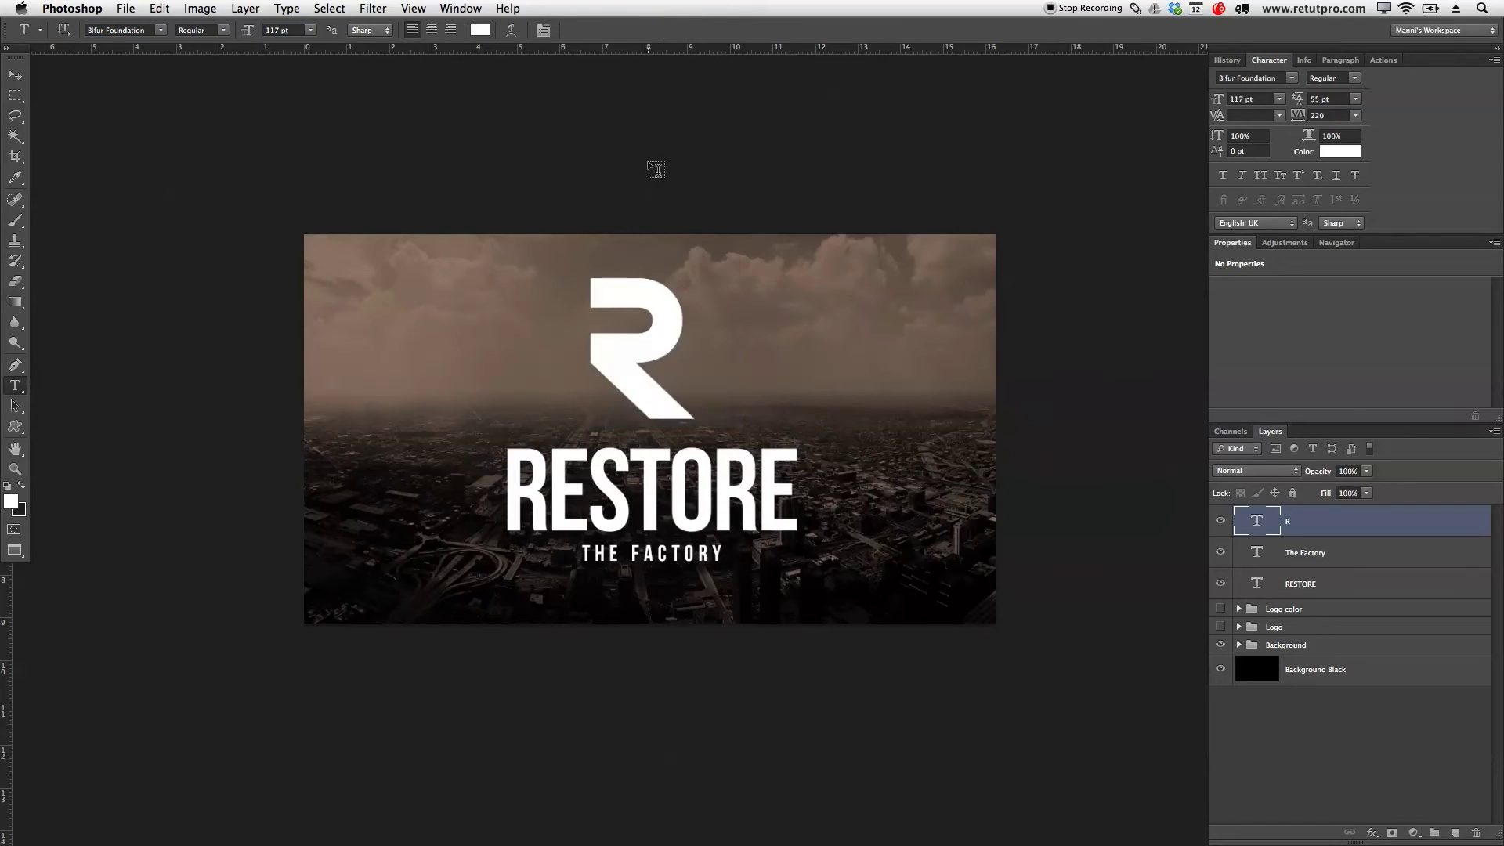
pyautogui.press('v')
pyautogui.moveTo(657, 287); pyautogui.dragTo(663, 307)
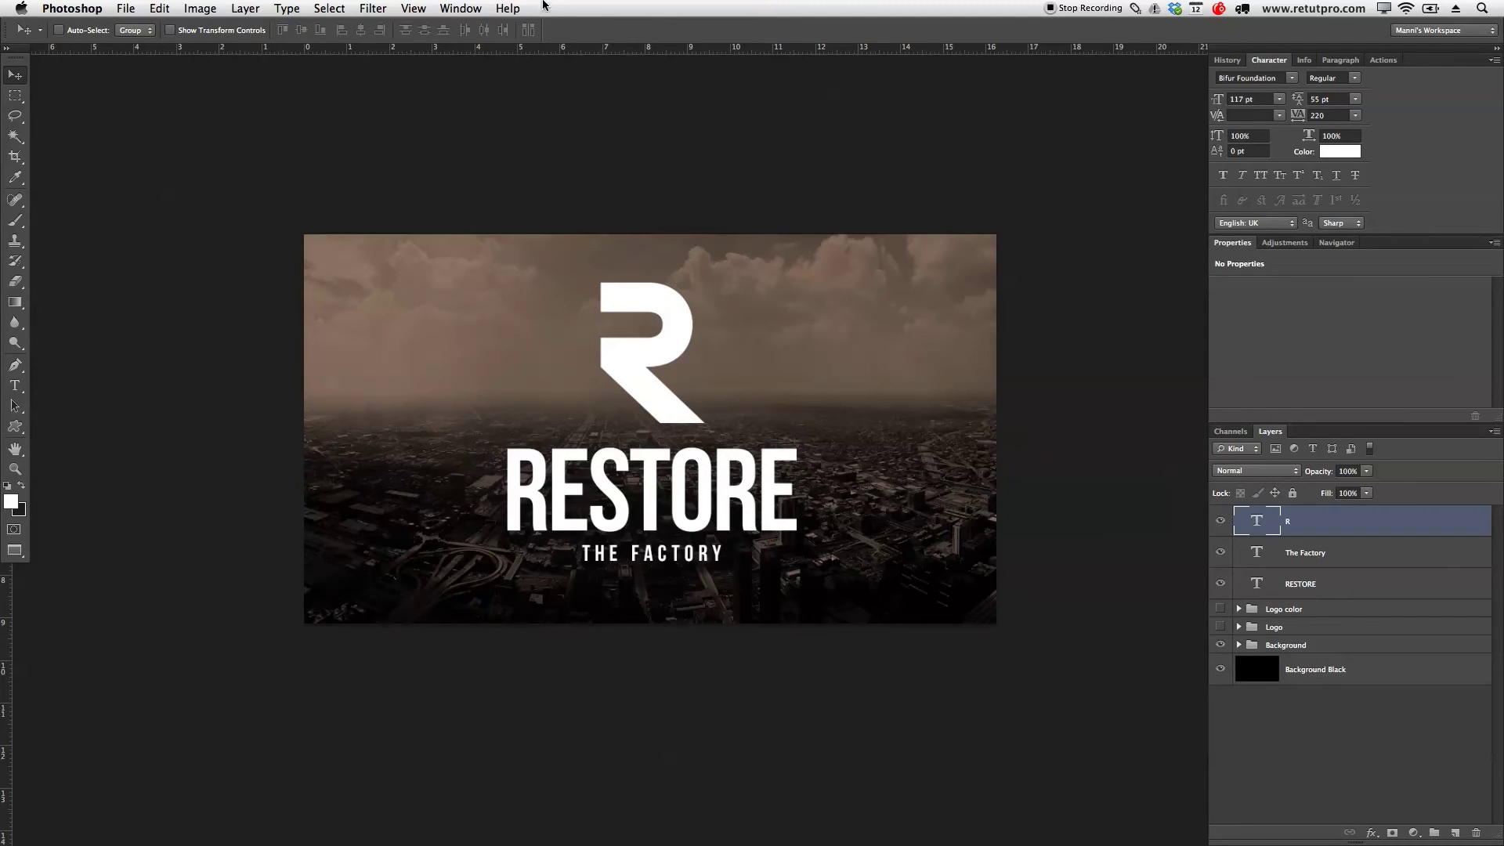
# Add centre guides, select the R, The Factory and RESTORE layers, and nudge them up
pyautogui.click(1383, 60)
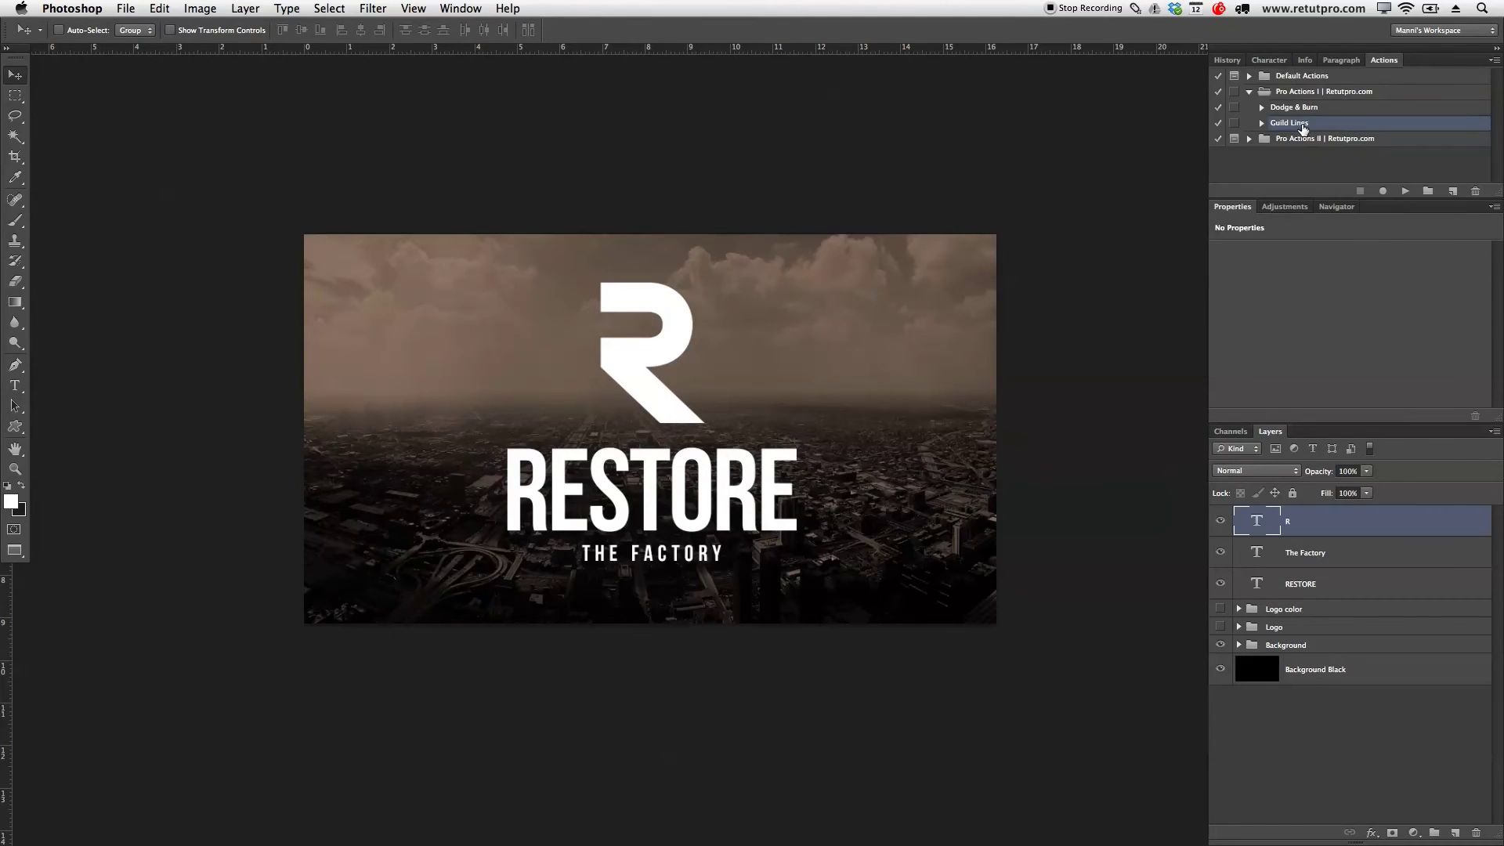
pyautogui.click(1404, 191)
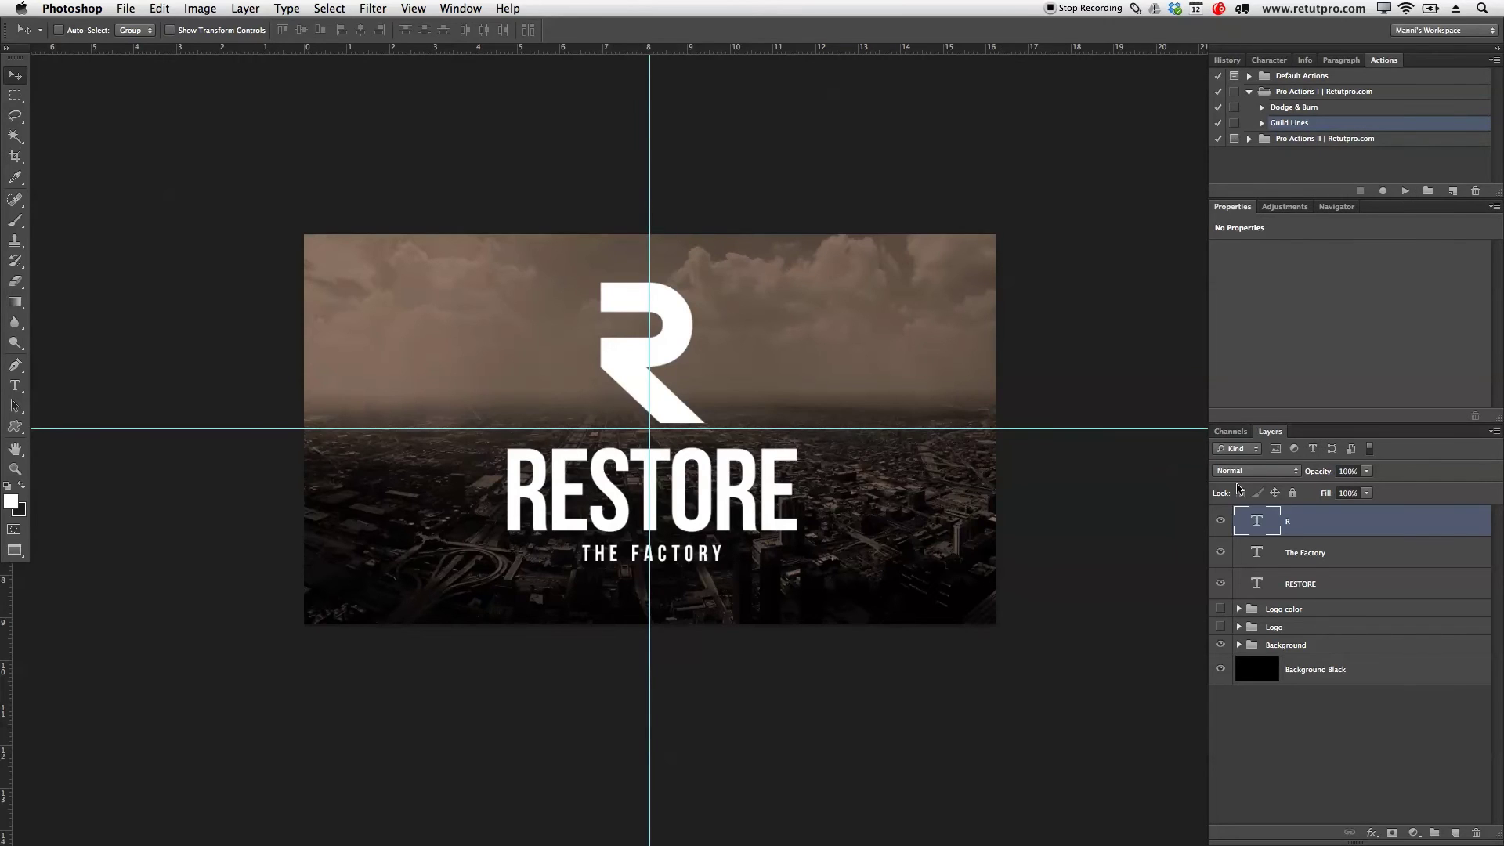
pyautogui.keyDown('shift'); pyautogui.click(1344, 557); pyautogui.keyUp('shift')
pyautogui.keyDown('shift'); pyautogui.click(1348, 588); pyautogui.keyUp('shift')
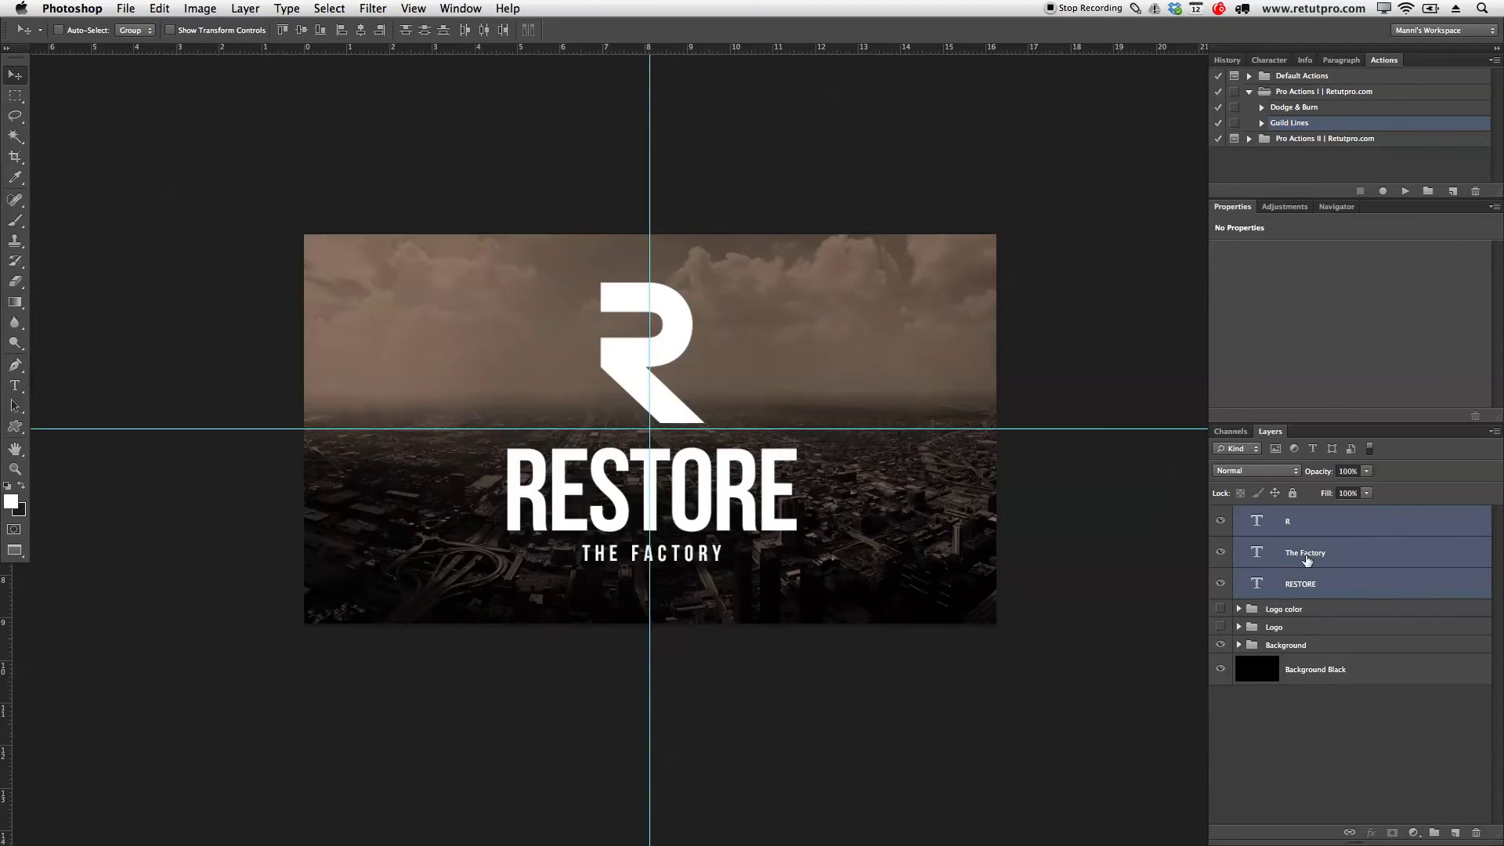
pyautogui.press('Up')
pyautogui.press('Up')
pyautogui.press('Up')
pyautogui.press('Up')
pyautogui.press('Up')
pyautogui.press('Up')
pyautogui.press('Up')
pyautogui.press('Up')
pyautogui.press('Up')
pyautogui.press('Up')
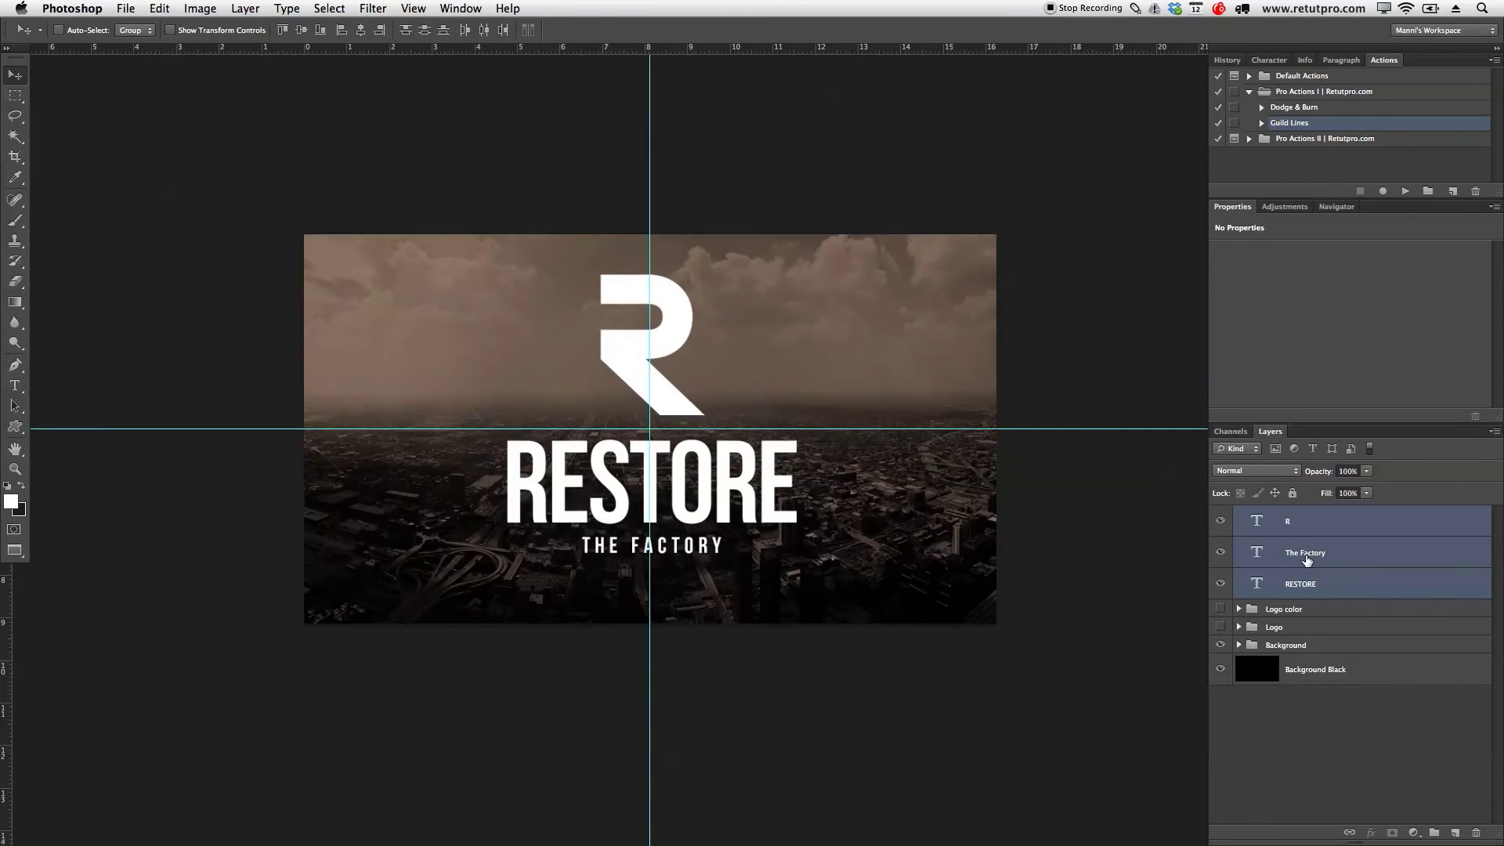
pyautogui.press('Down')
pyautogui.press('Down')
pyautogui.press('Down')
pyautogui.press('Up')
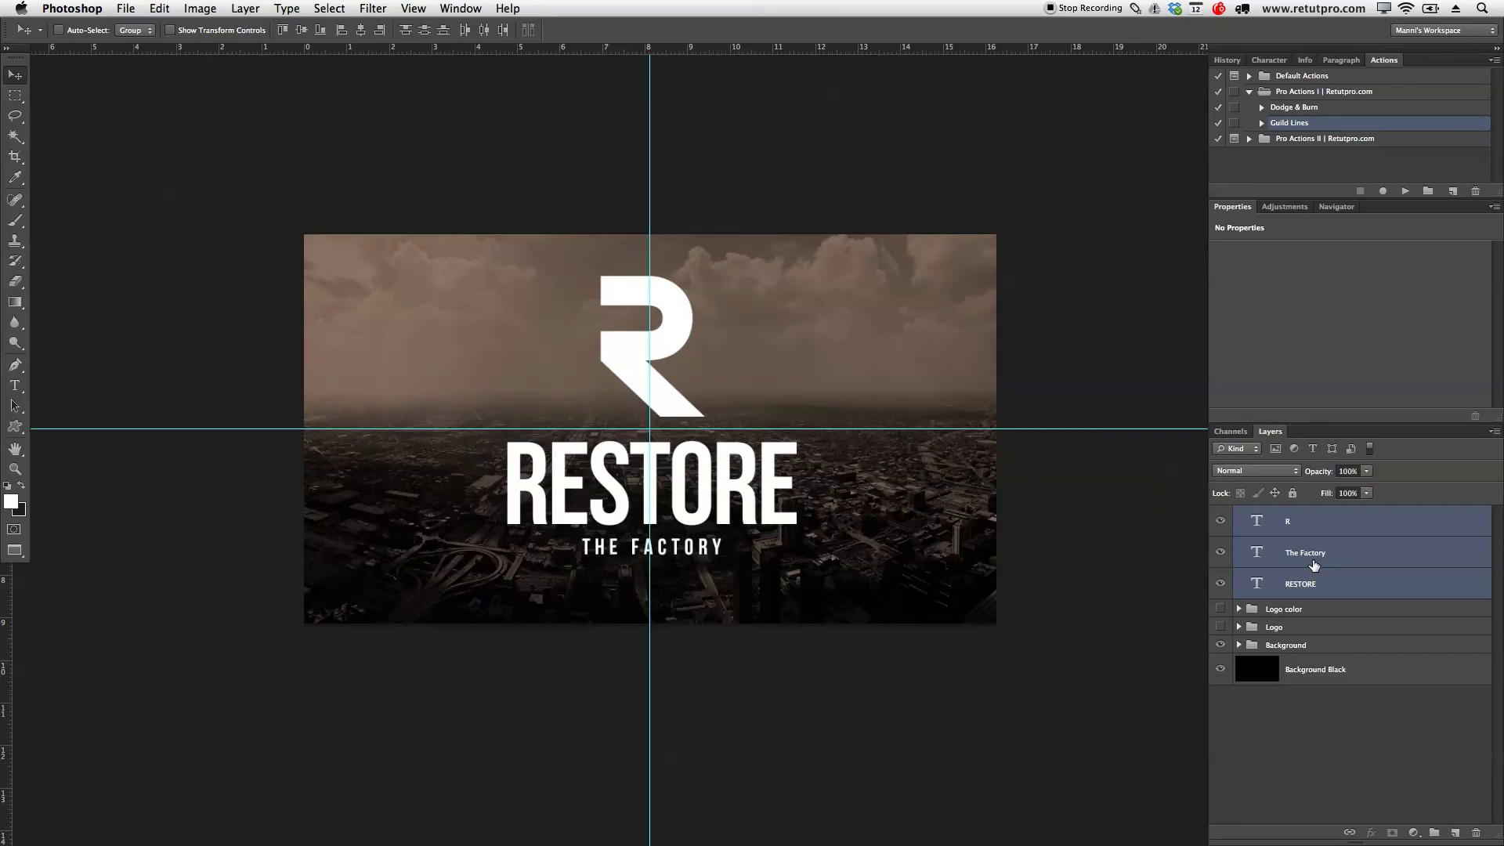
# Group the three text layers and name the group Logo 1
pyautogui.press('super+g')
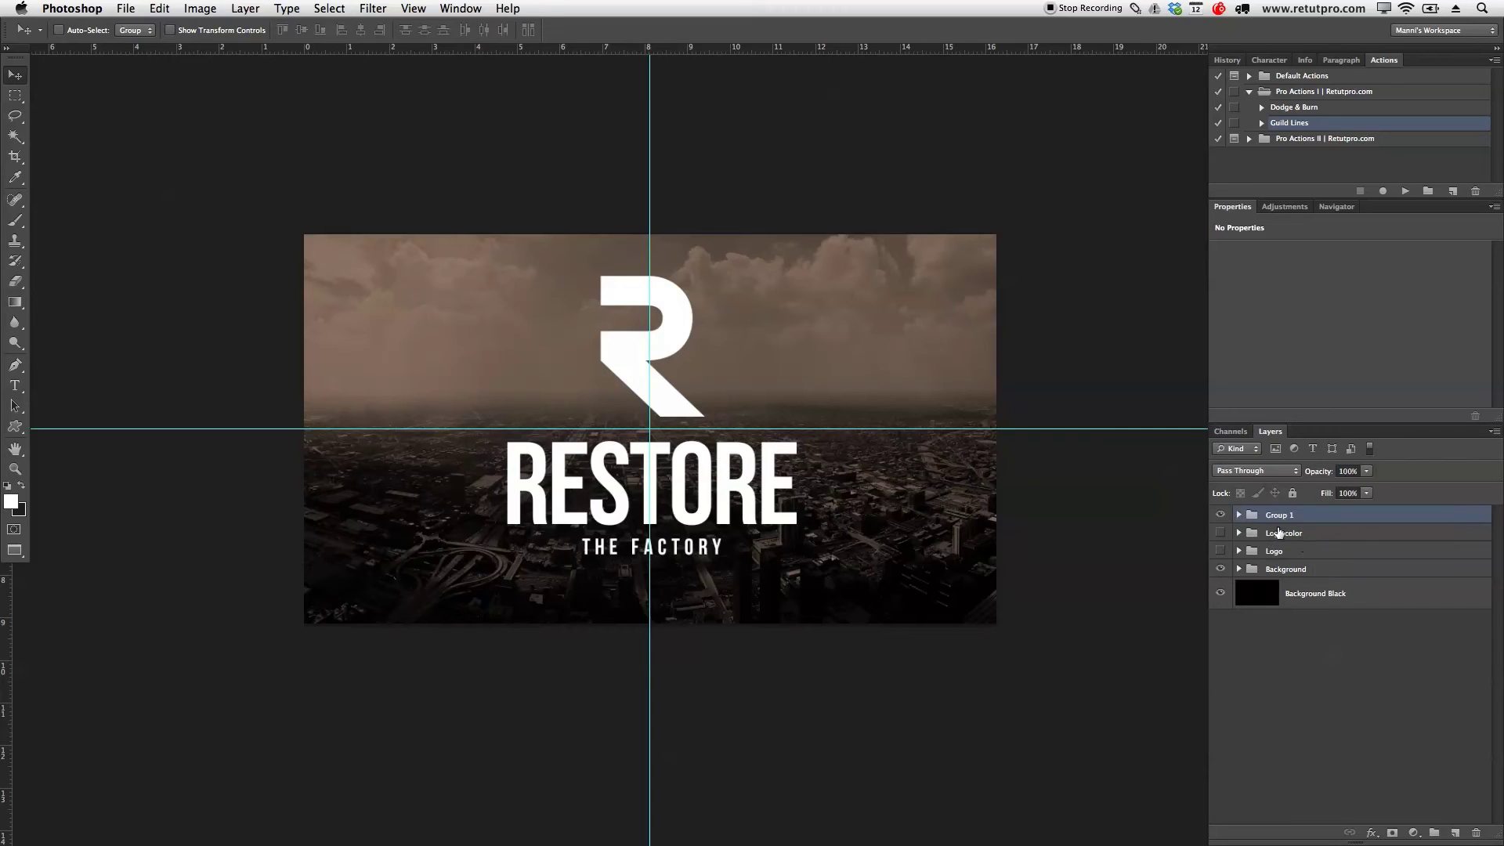
pyautogui.doubleClick(1278, 515)
pyautogui.write('Logo 1')
pyautogui.press('Return')
# Duplicate the group, rename the copy Logo 2, and select Logo 1
pyautogui.press('super+j')
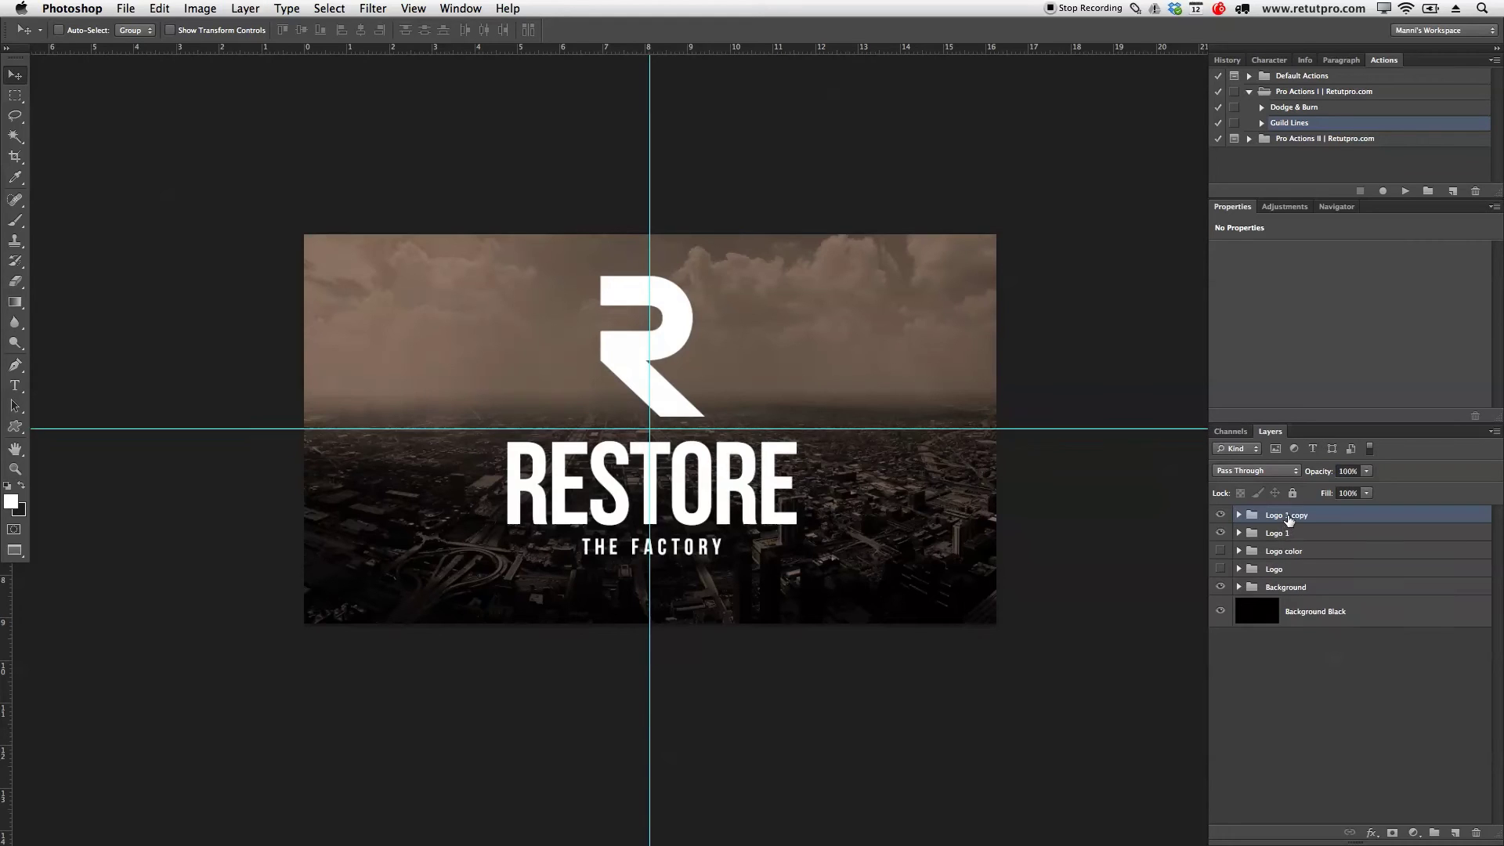
pyautogui.doubleClick(1289, 517)
pyautogui.press('Right')
pyautogui.write('2')
pyautogui.click(1259, 520)
pyautogui.click(1286, 533)
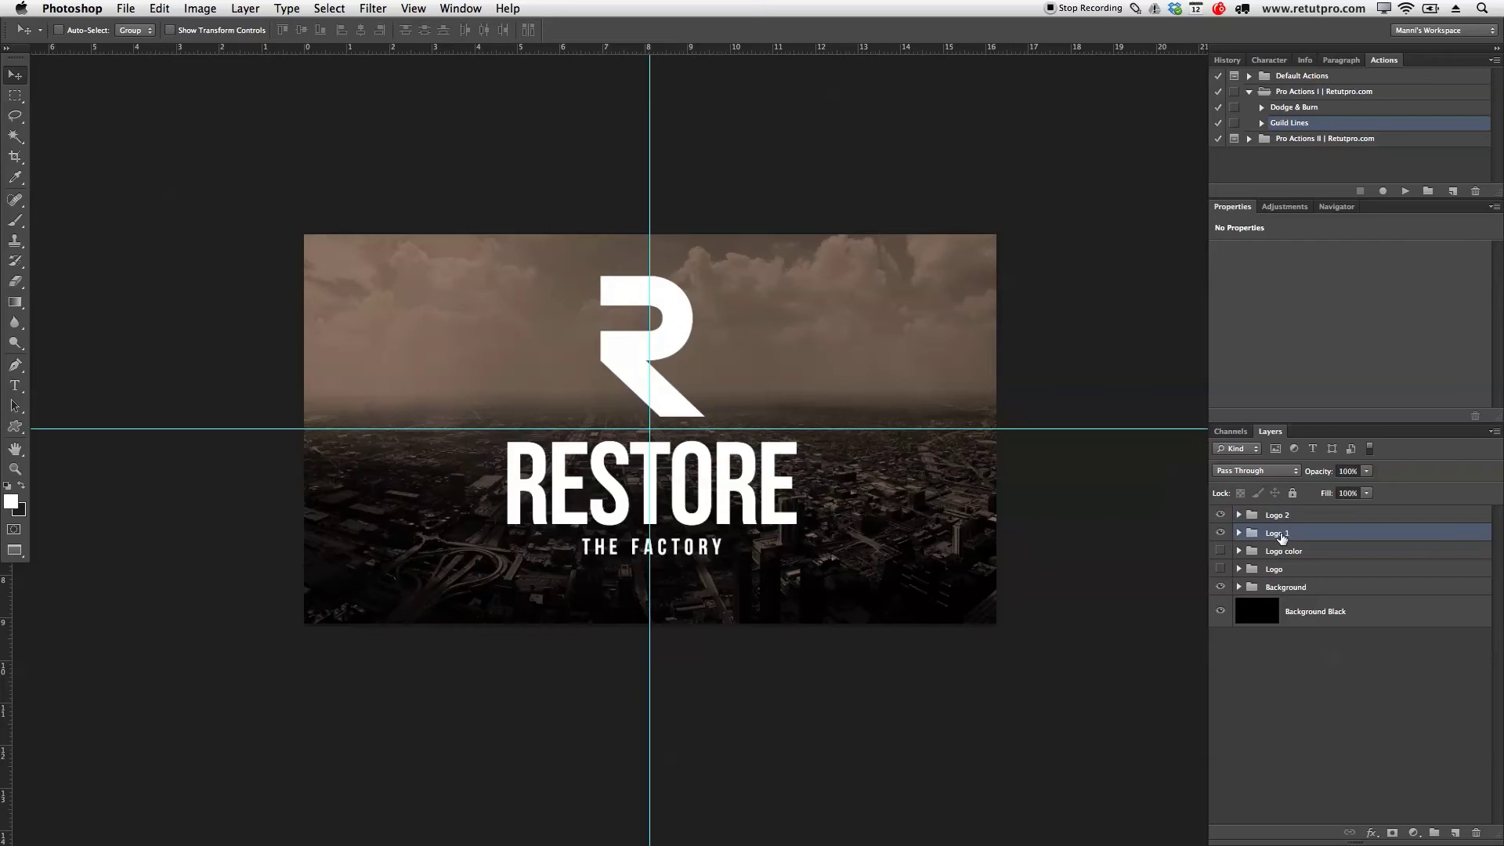
# Hide the Logo 1 group and clear all guides from the canvas
pyautogui.click(1220, 533)
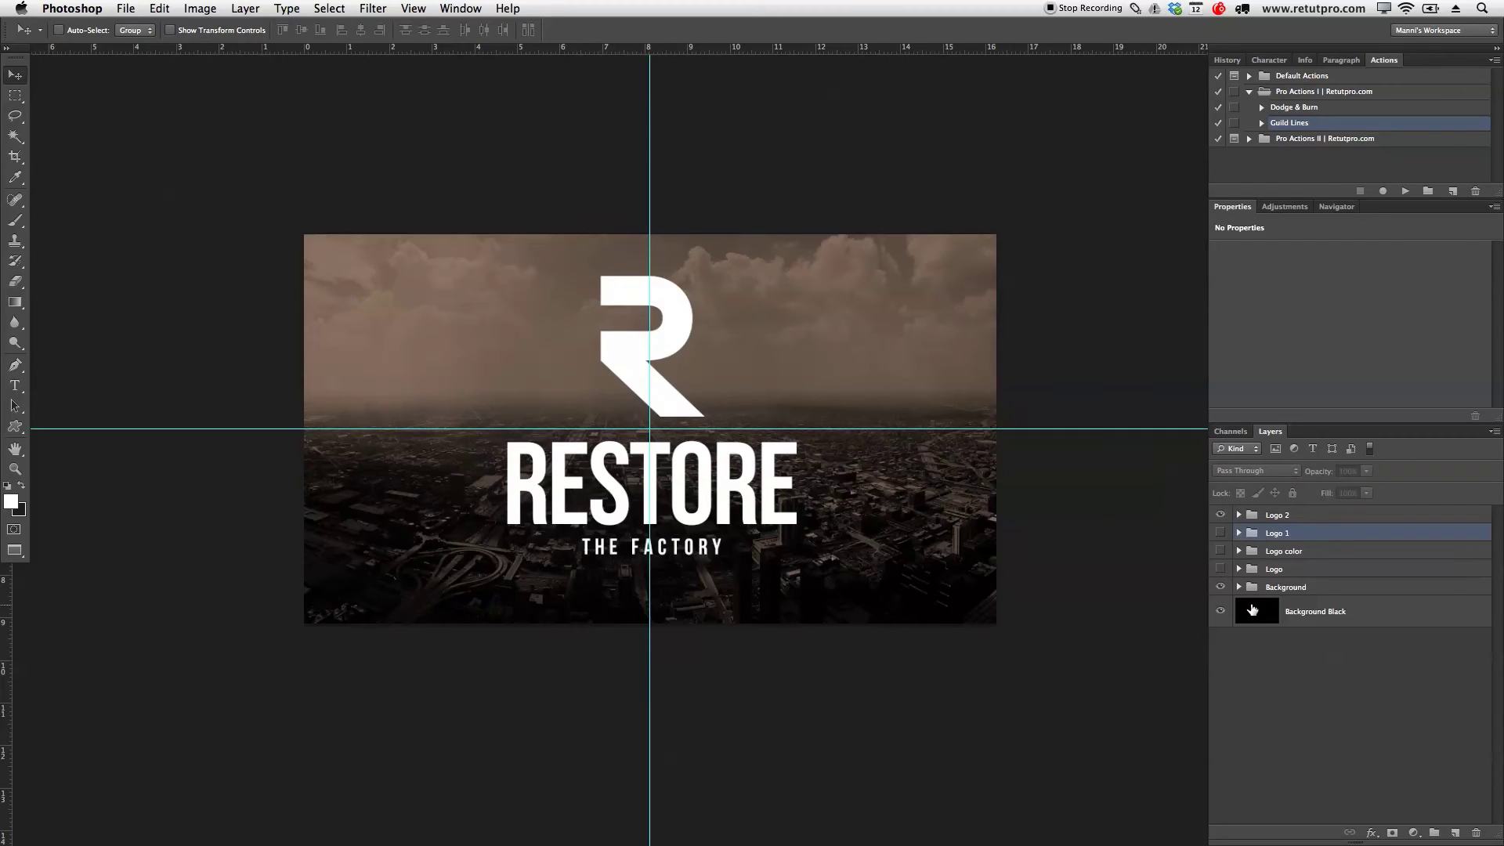
pyautogui.click(413, 9)
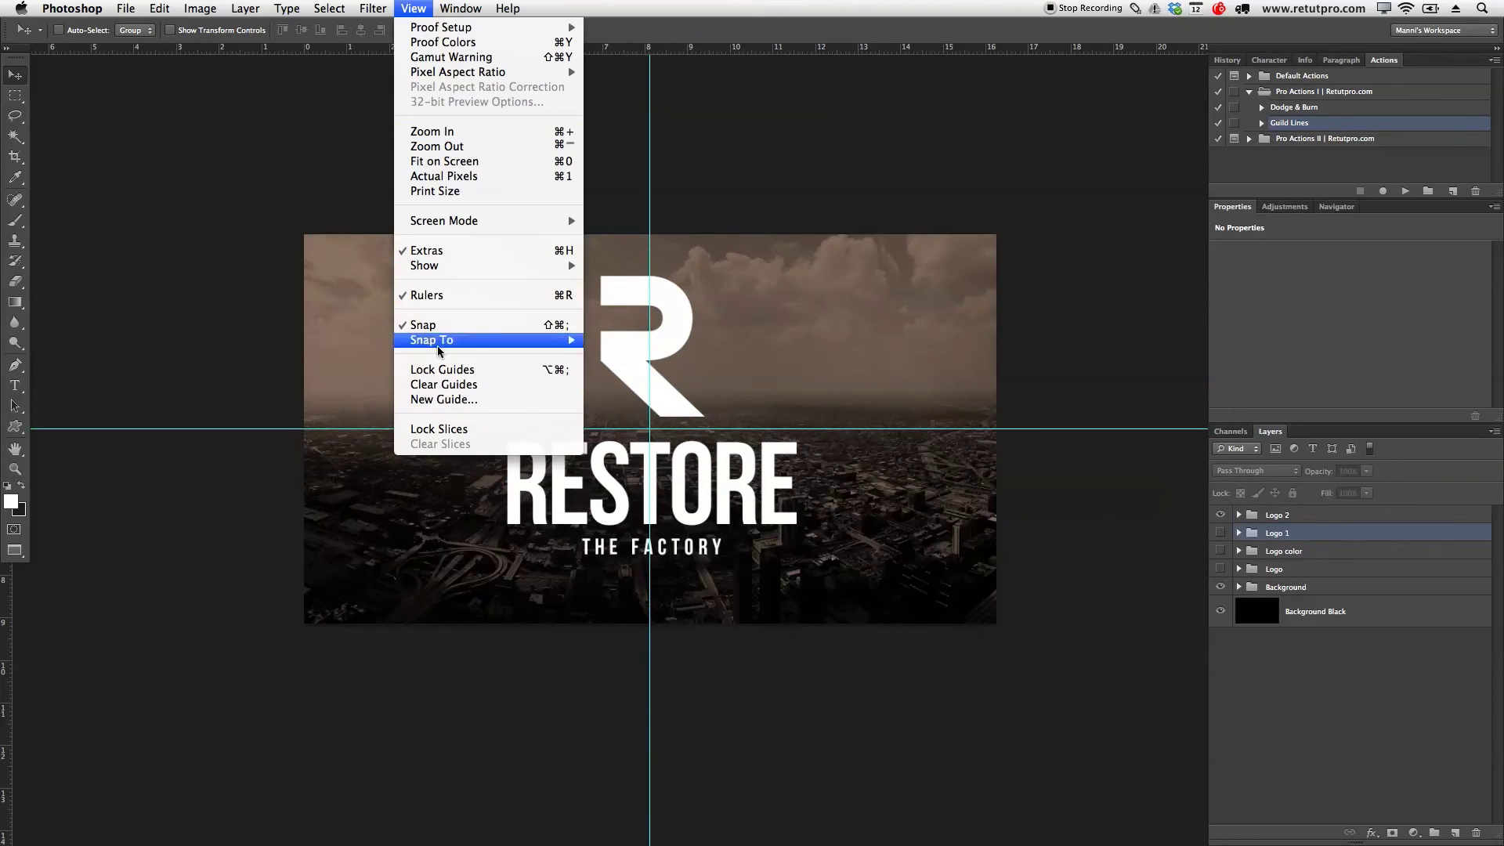
pyautogui.click(443, 385)
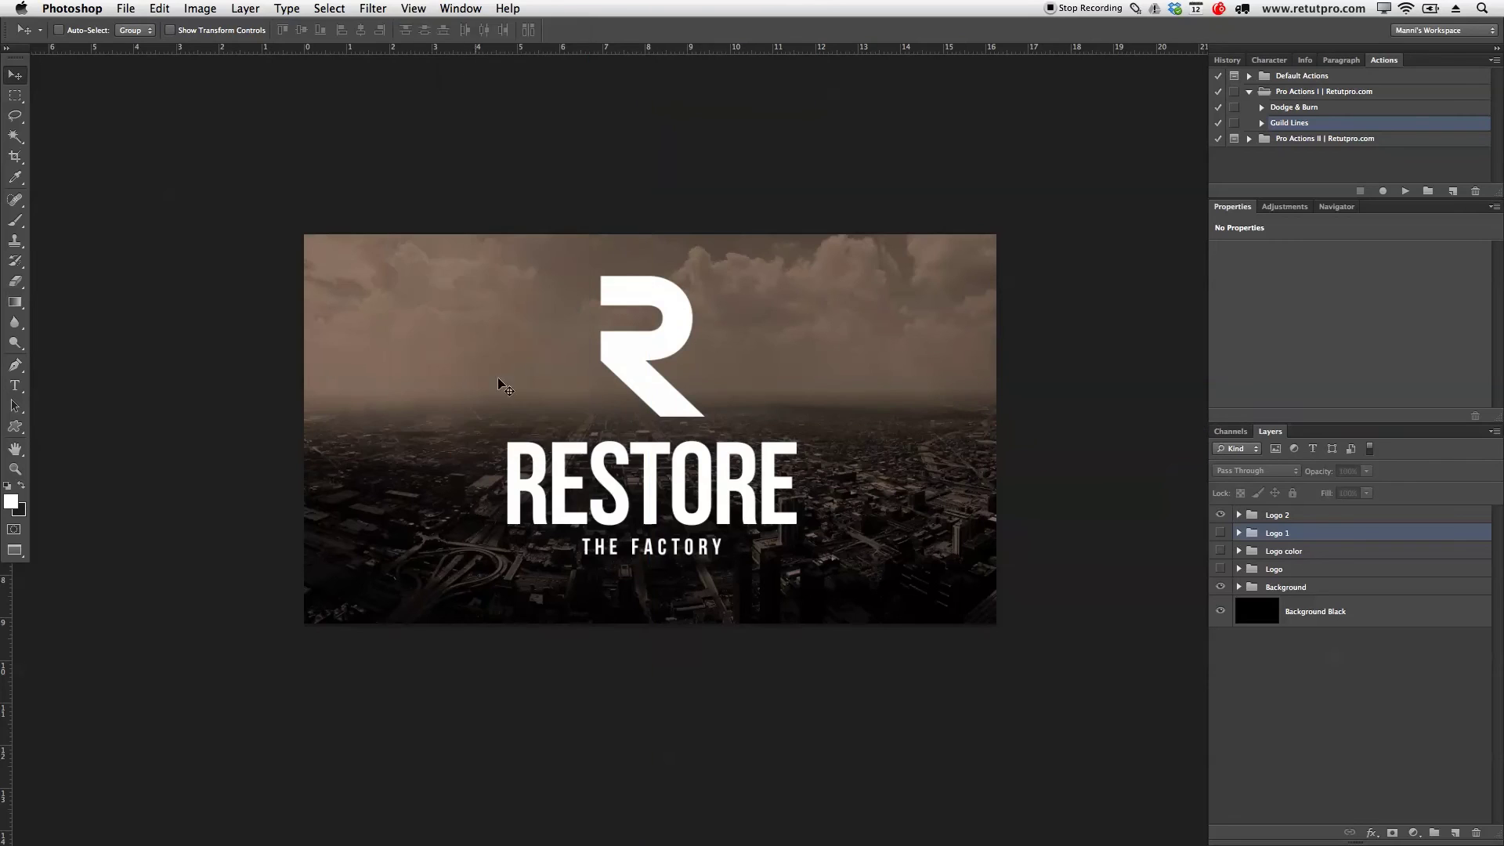
# Expand Logo 2, select the R text layer, and highlight the R character for editing
pyautogui.click(1278, 517)
pyautogui.click(1239, 516)
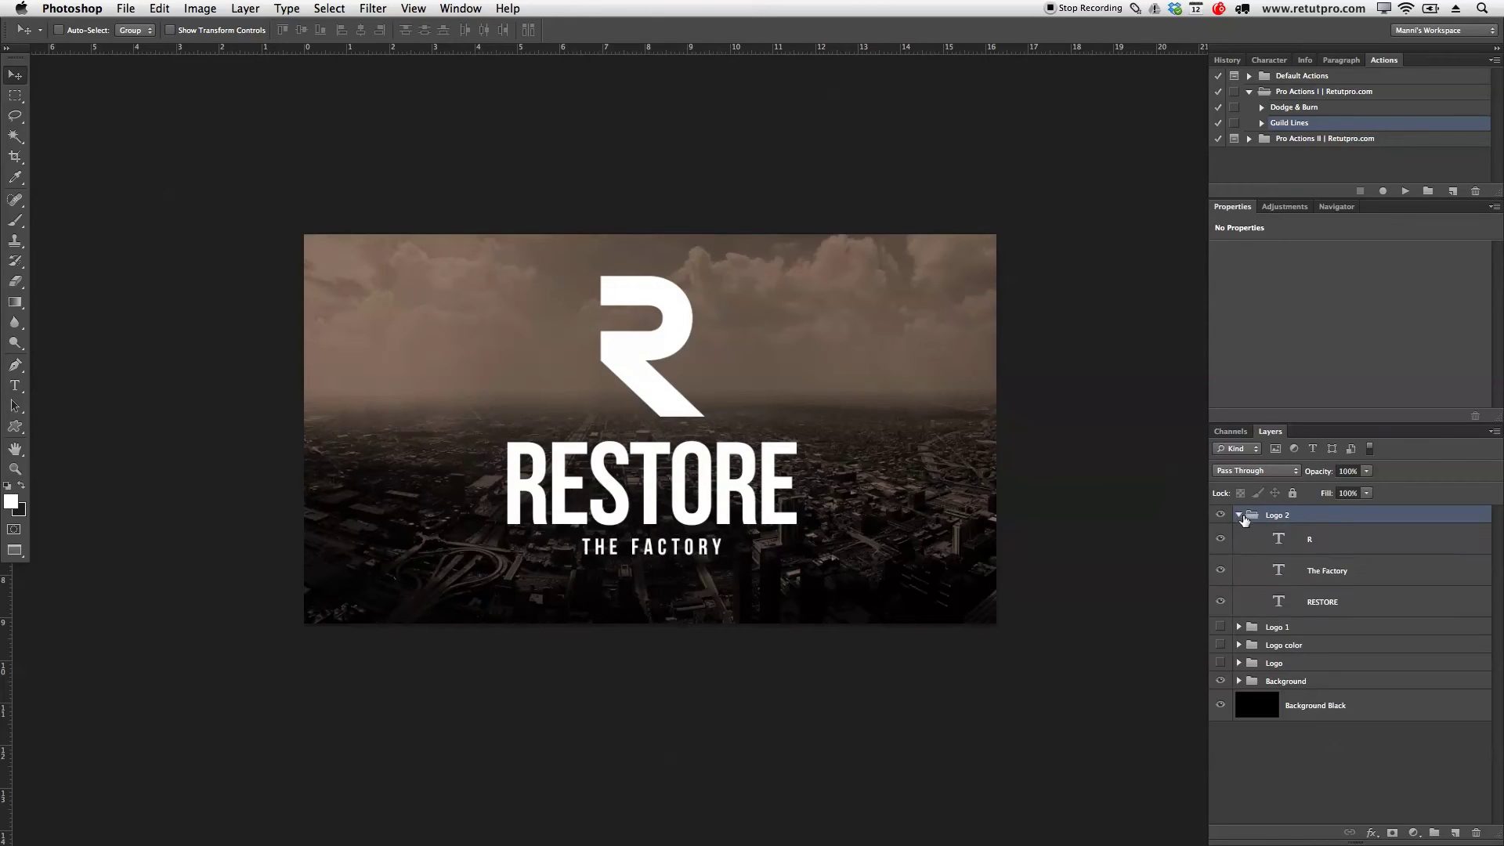
pyautogui.click(1310, 537)
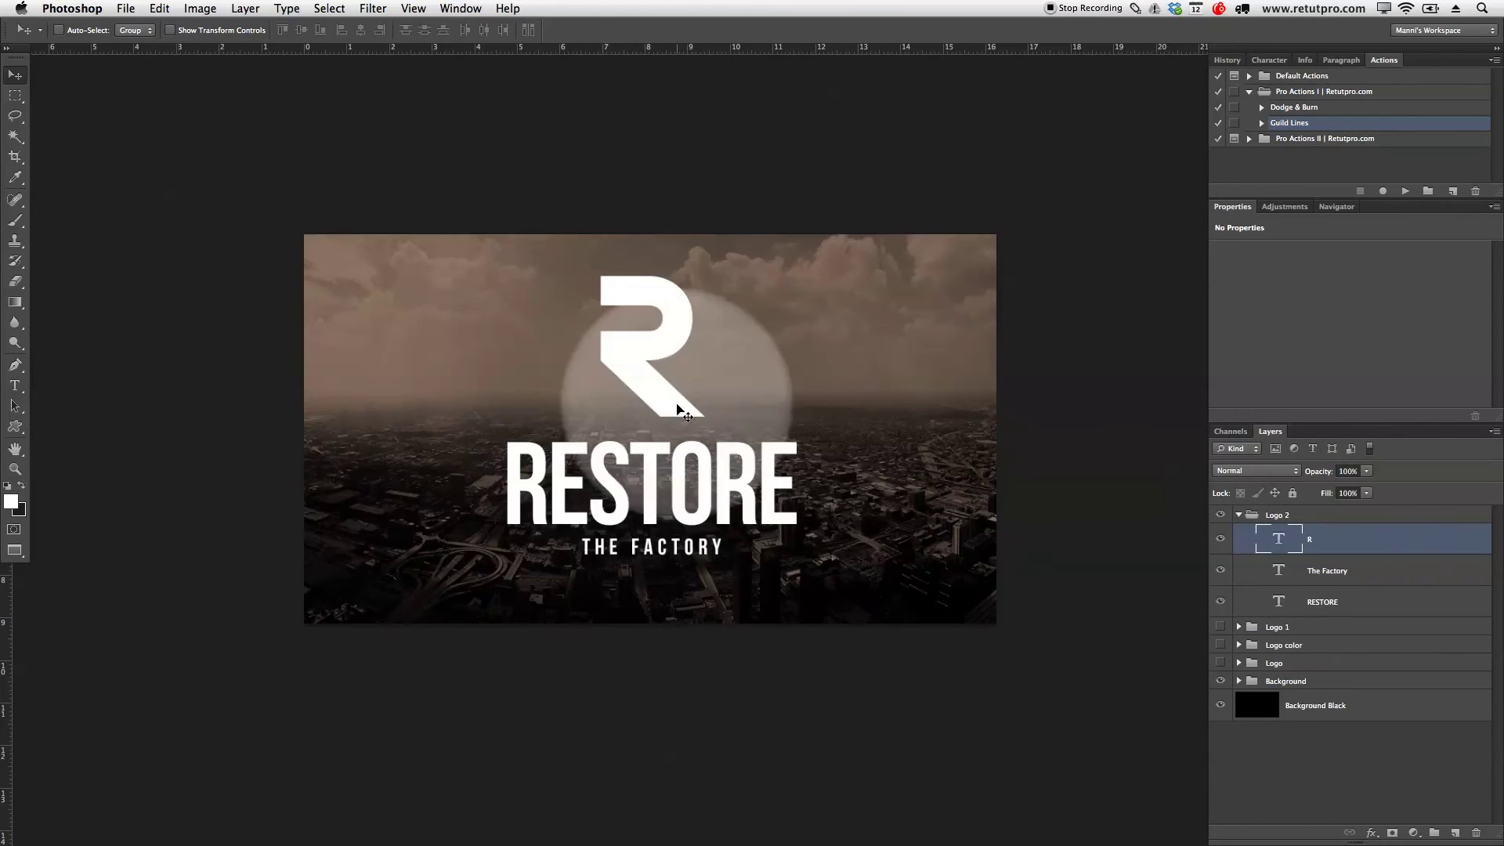
pyautogui.click(15, 385)
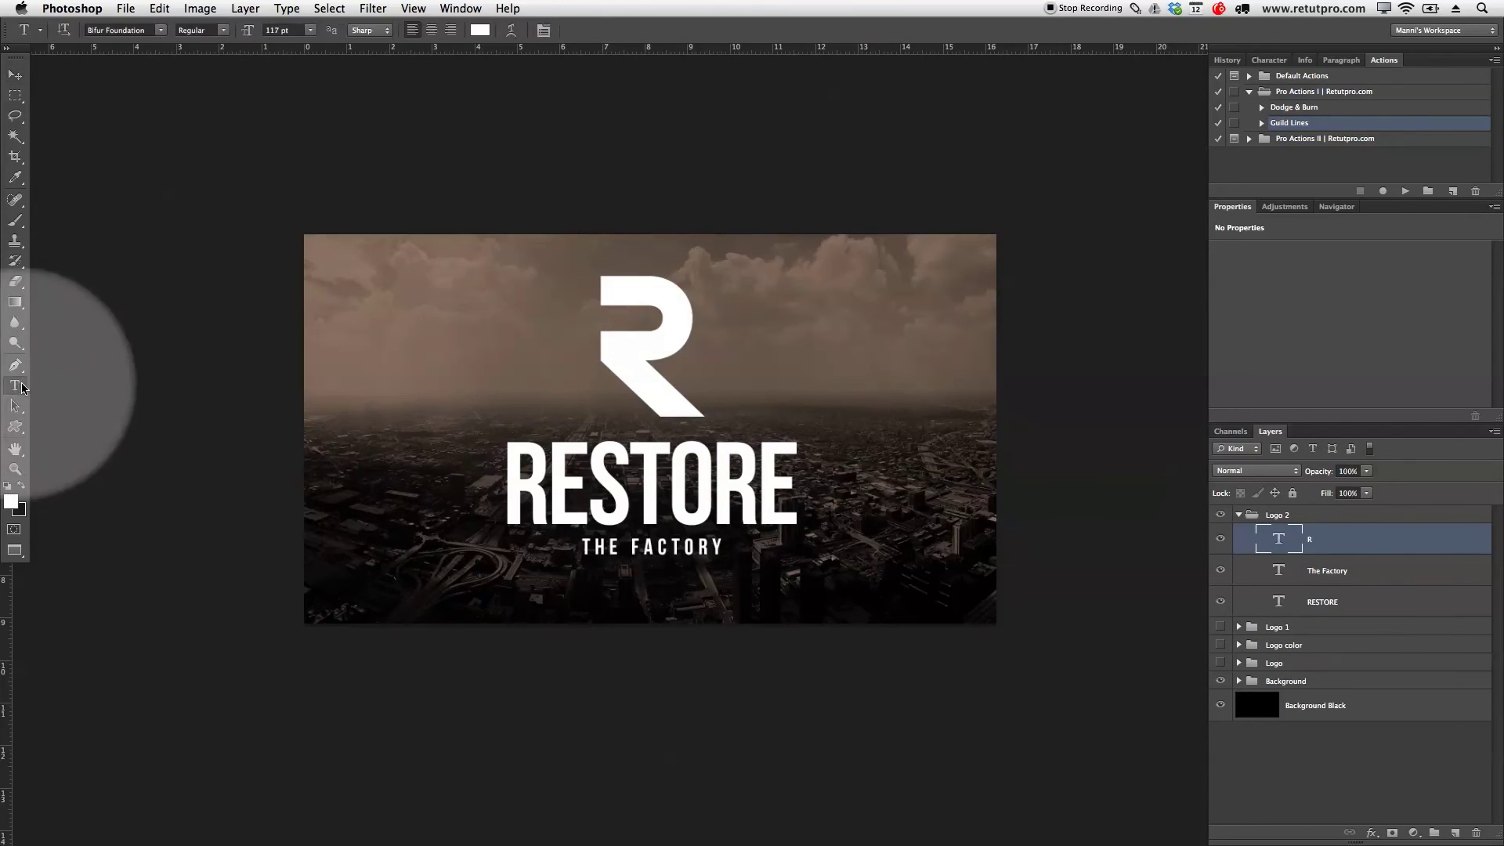
pyautogui.click(633, 399)
pyautogui.moveTo(709, 374); pyautogui.dragTo(498, 354)
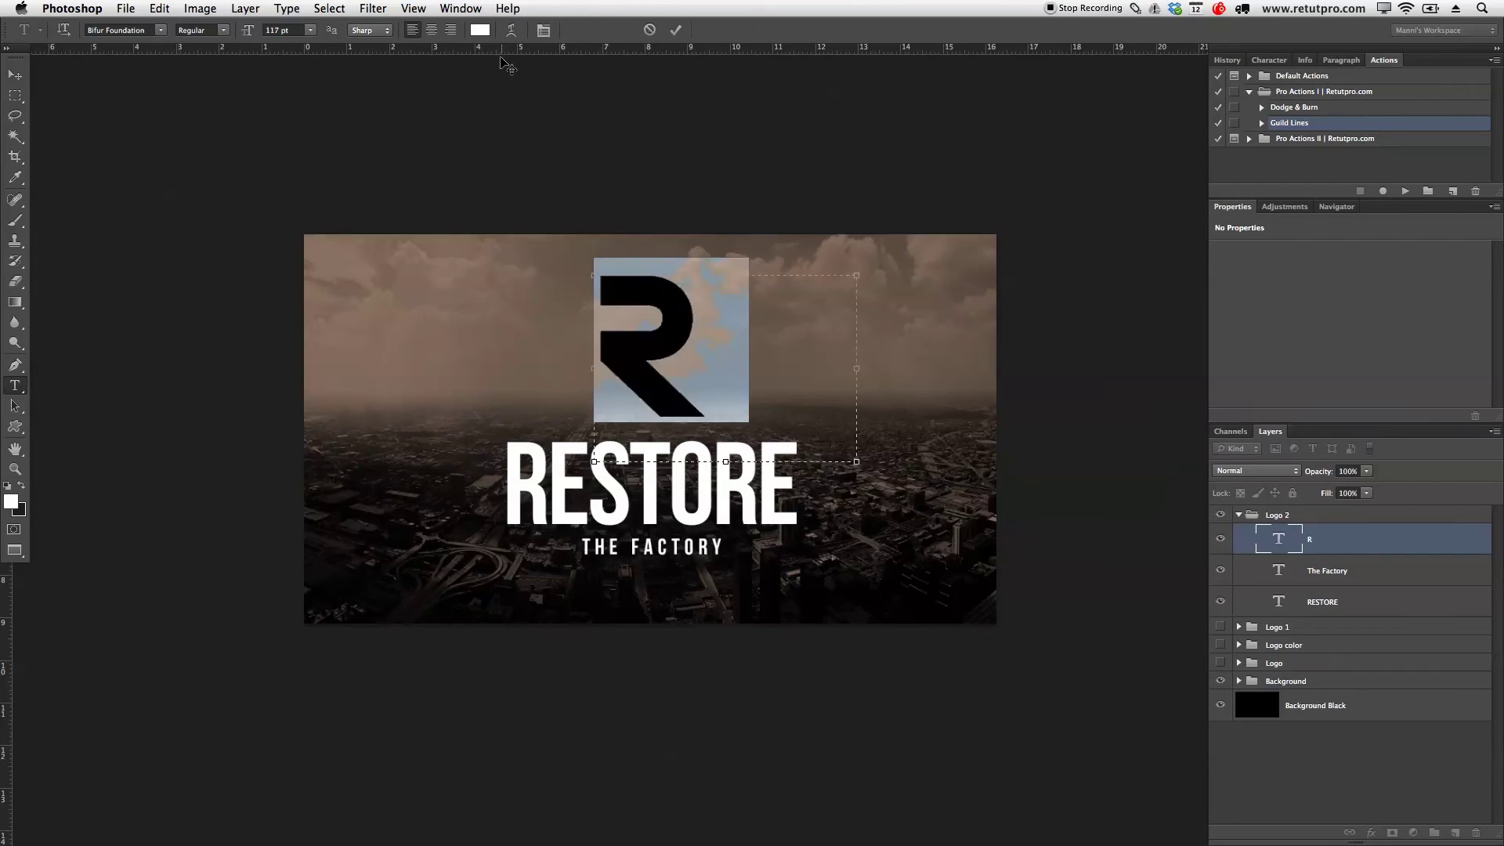
# Recolour the R emblem deep yellow (#bca62e), commit it, then start highlighting RESTORE's first letters
pyautogui.click(480, 29)
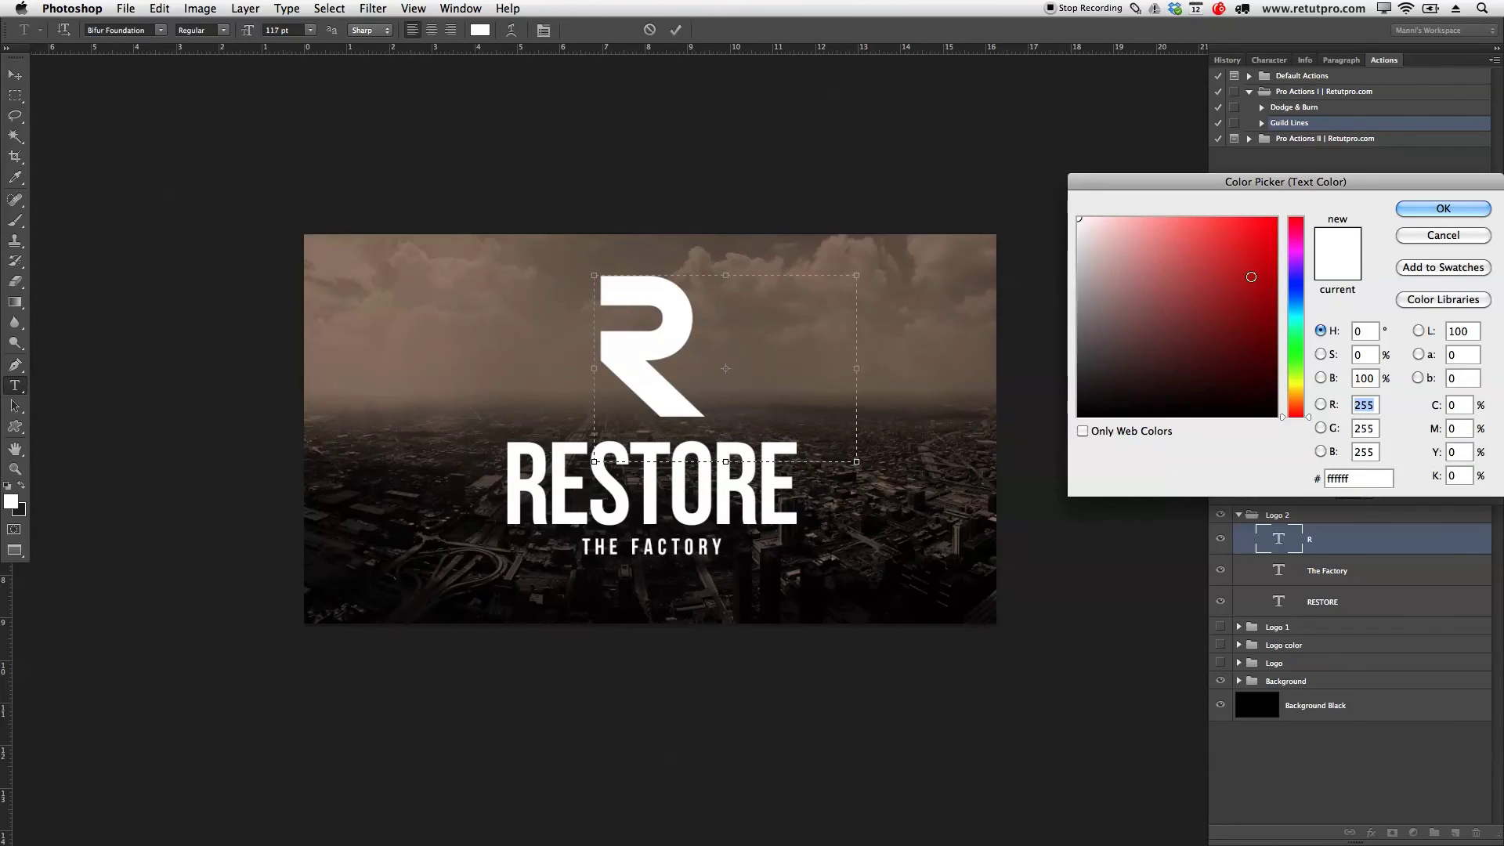
pyautogui.click(1296, 384)
pyautogui.moveTo(1210, 286); pyautogui.dragTo(1205, 260)
pyautogui.moveTo(1283, 385); pyautogui.dragTo(1283, 389)
pyautogui.click(1221, 266)
pyautogui.moveTo(1220, 265); pyautogui.dragTo(1228, 269)
pyautogui.moveTo(1296, 181); pyautogui.dragTo(1229, 99)
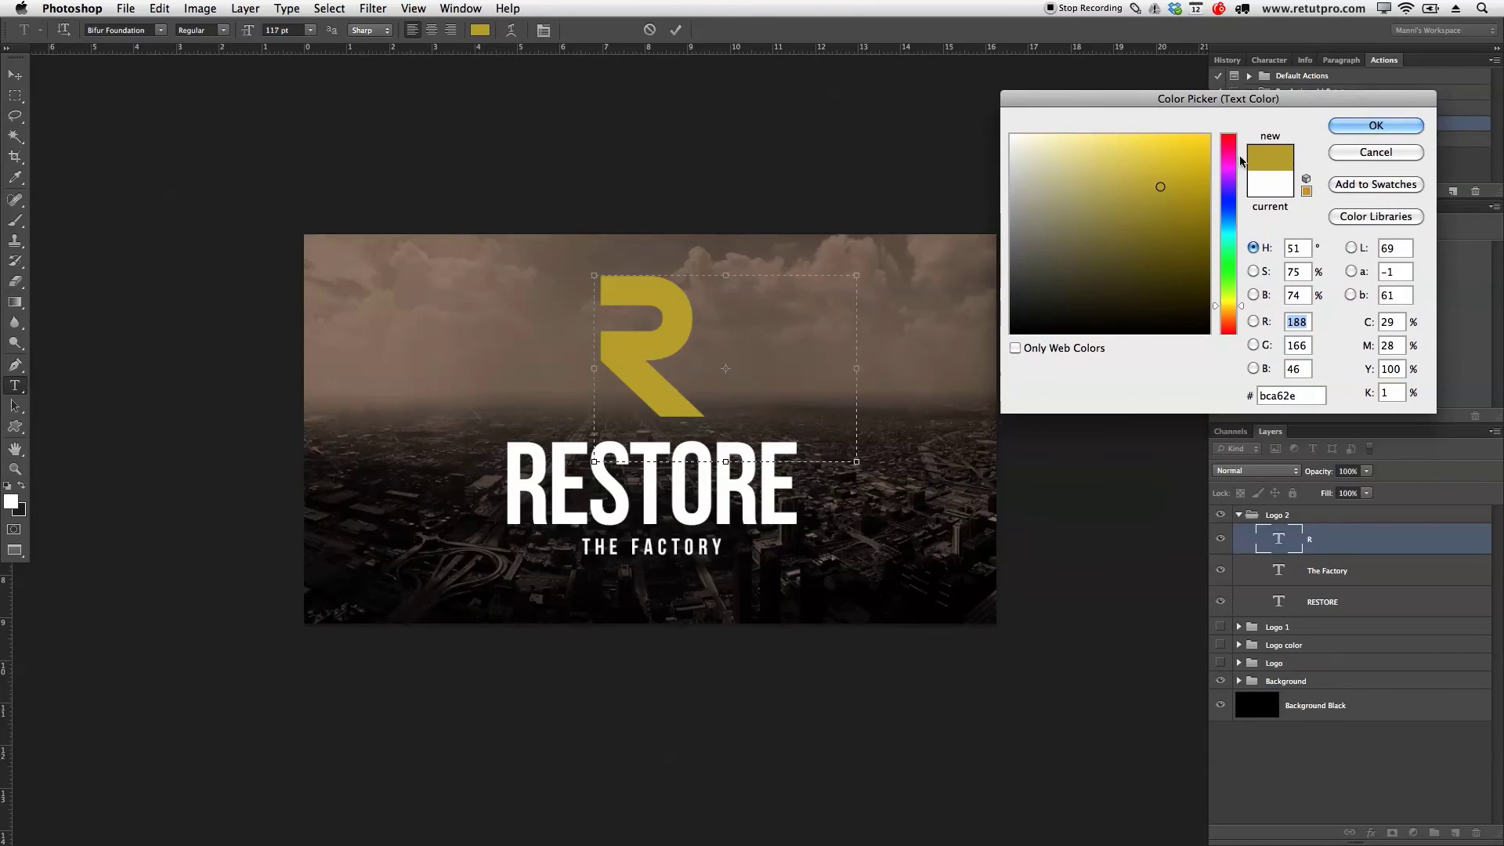
pyautogui.click(1159, 189)
pyautogui.click(1368, 128)
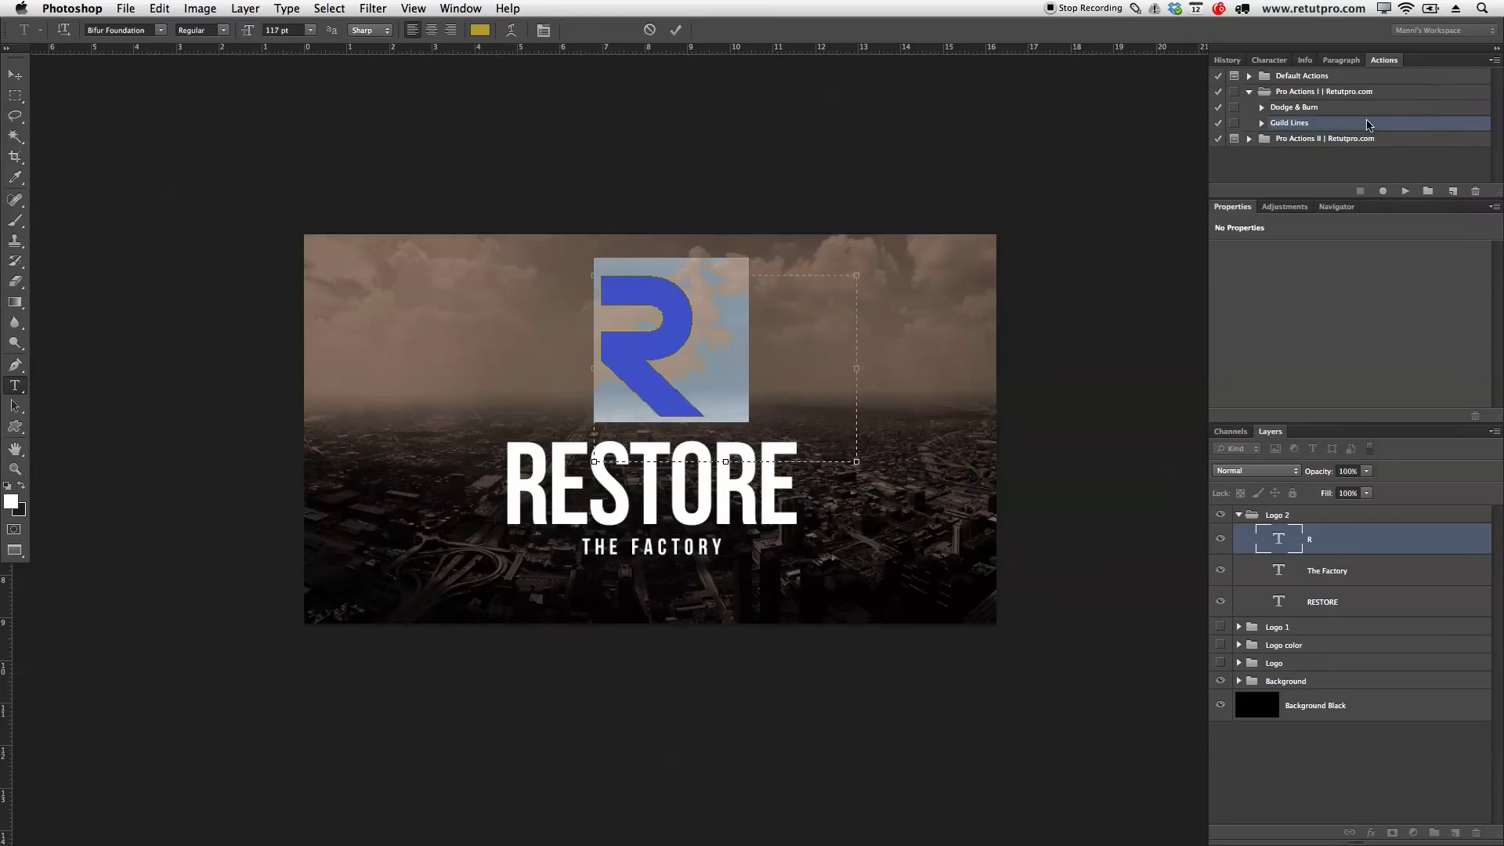
pyautogui.click(676, 29)
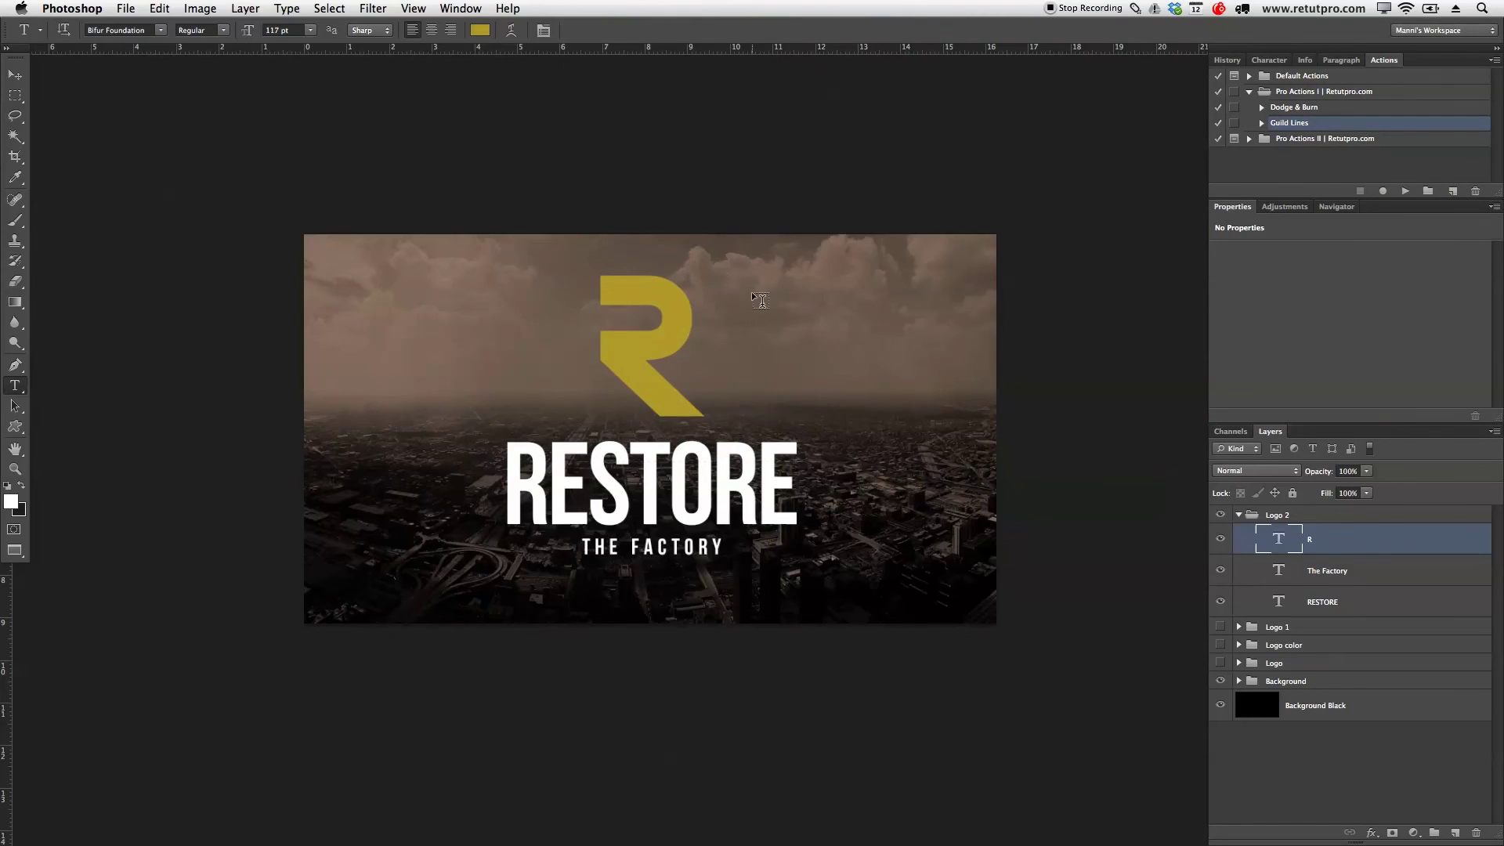
pyautogui.click(593, 468)
pyautogui.moveTo(589, 470); pyautogui.dragTo(482, 491)
# Colour the letters RE of RESTORE gold (#b8a32e) by sampling the R emblem's yellow
pyautogui.click(600, 440)
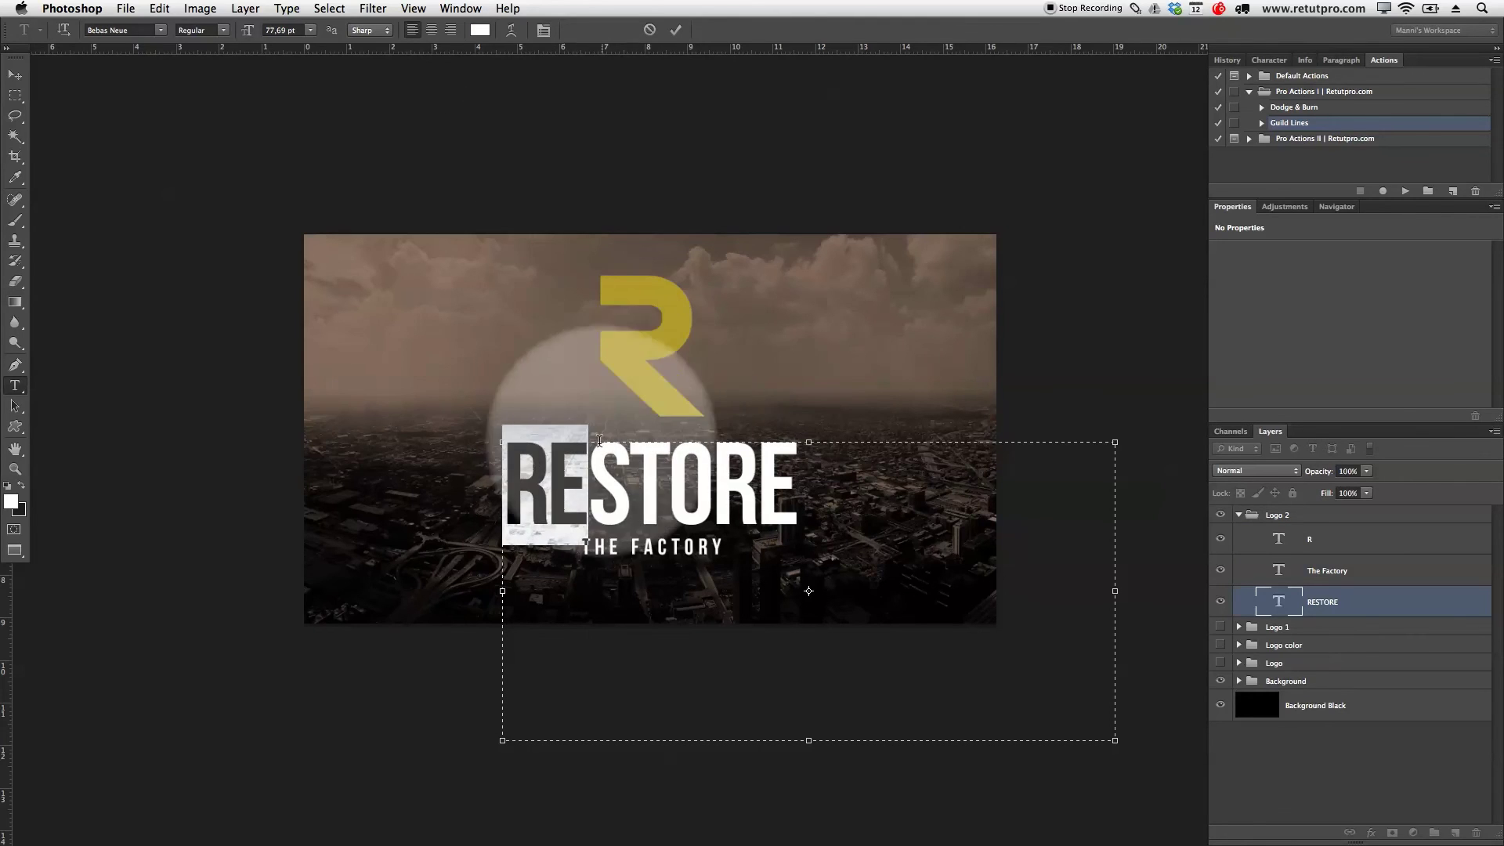
pyautogui.click(480, 30)
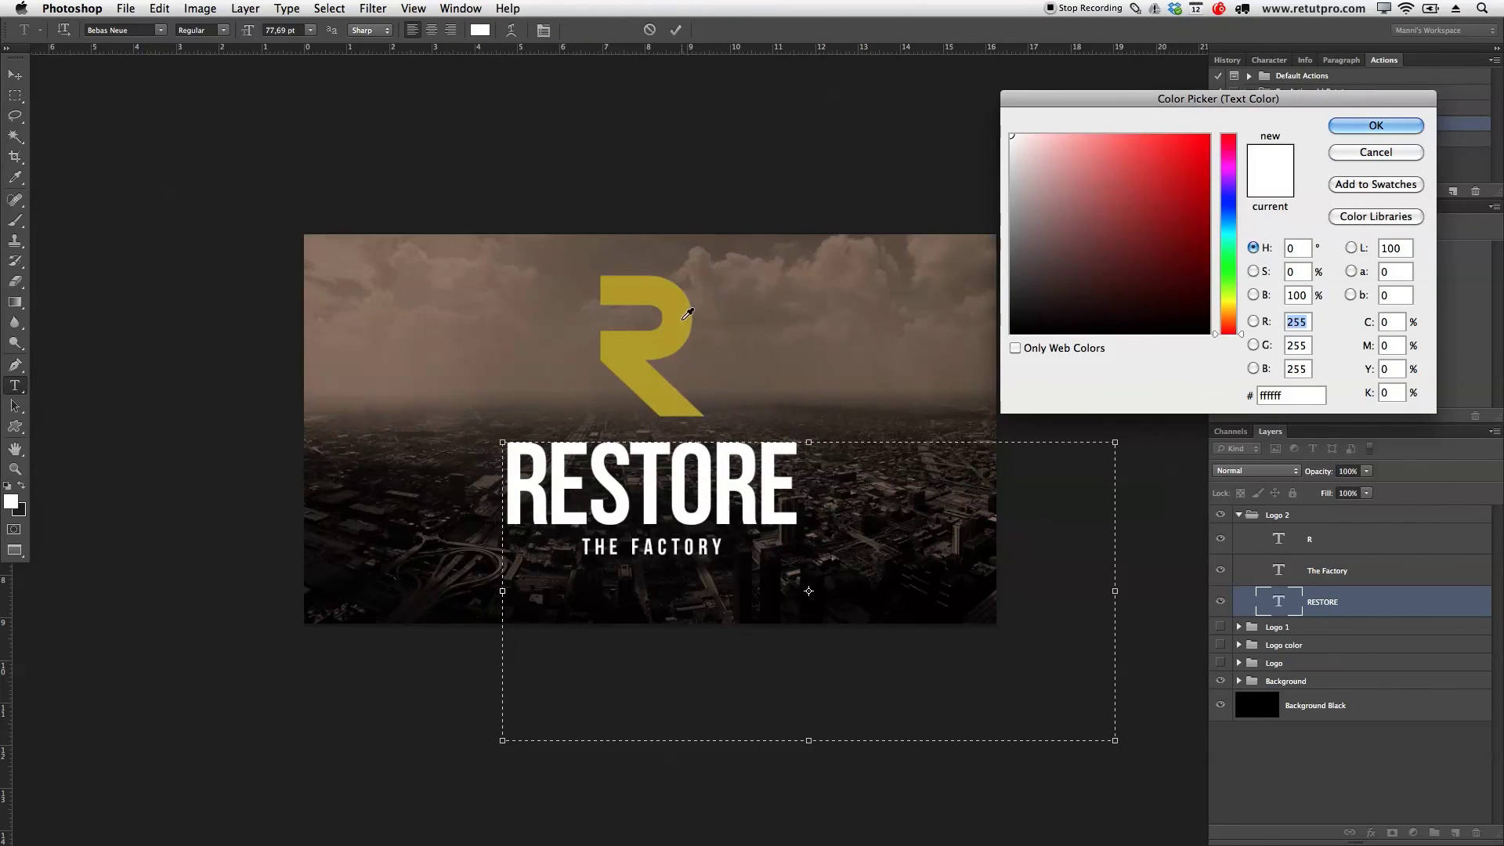
pyautogui.click(682, 316)
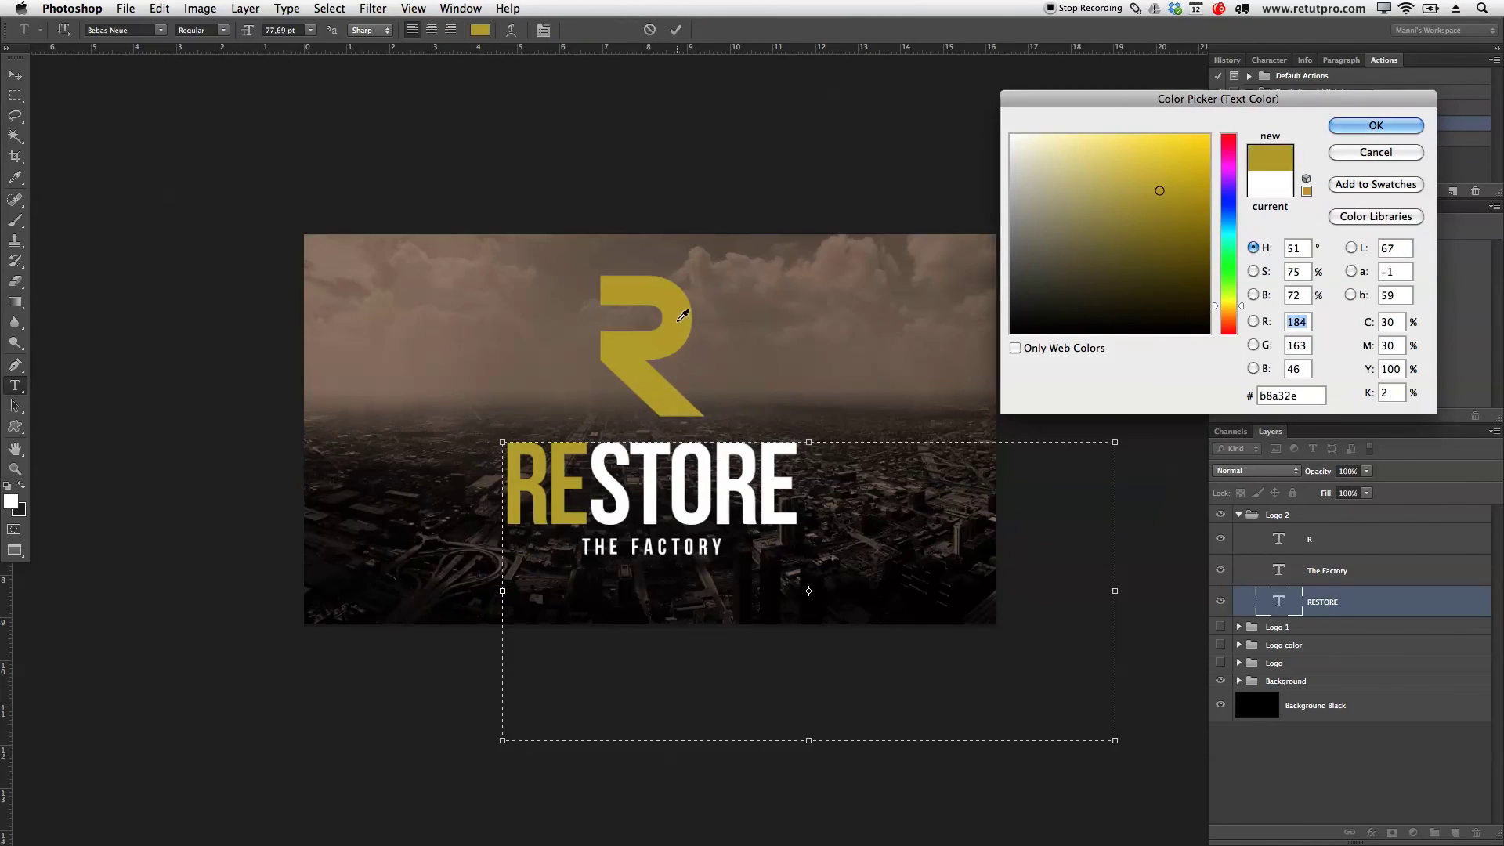
pyautogui.click(1334, 127)
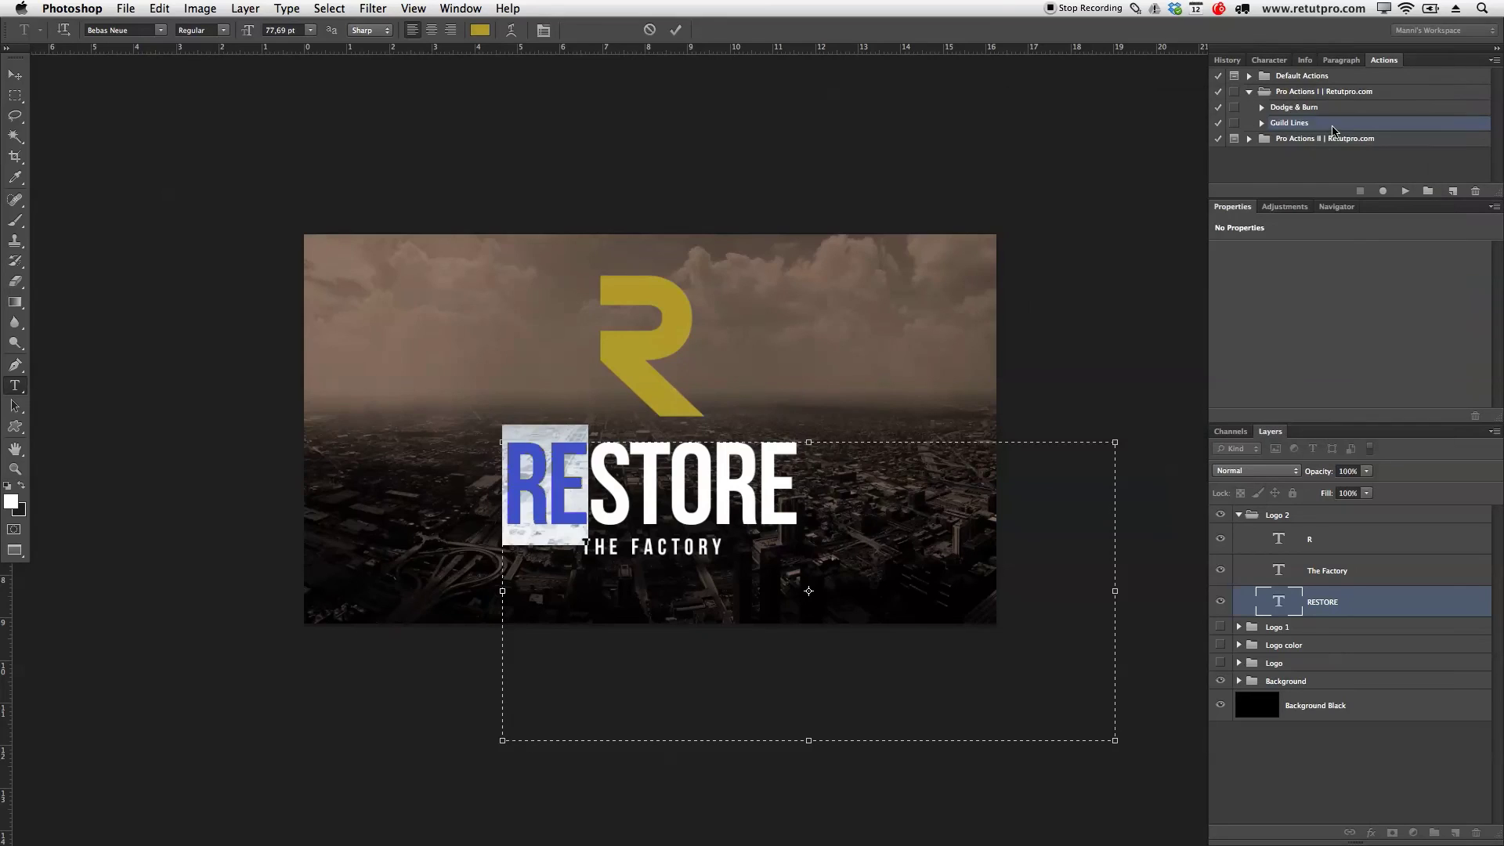
pyautogui.click(675, 30)
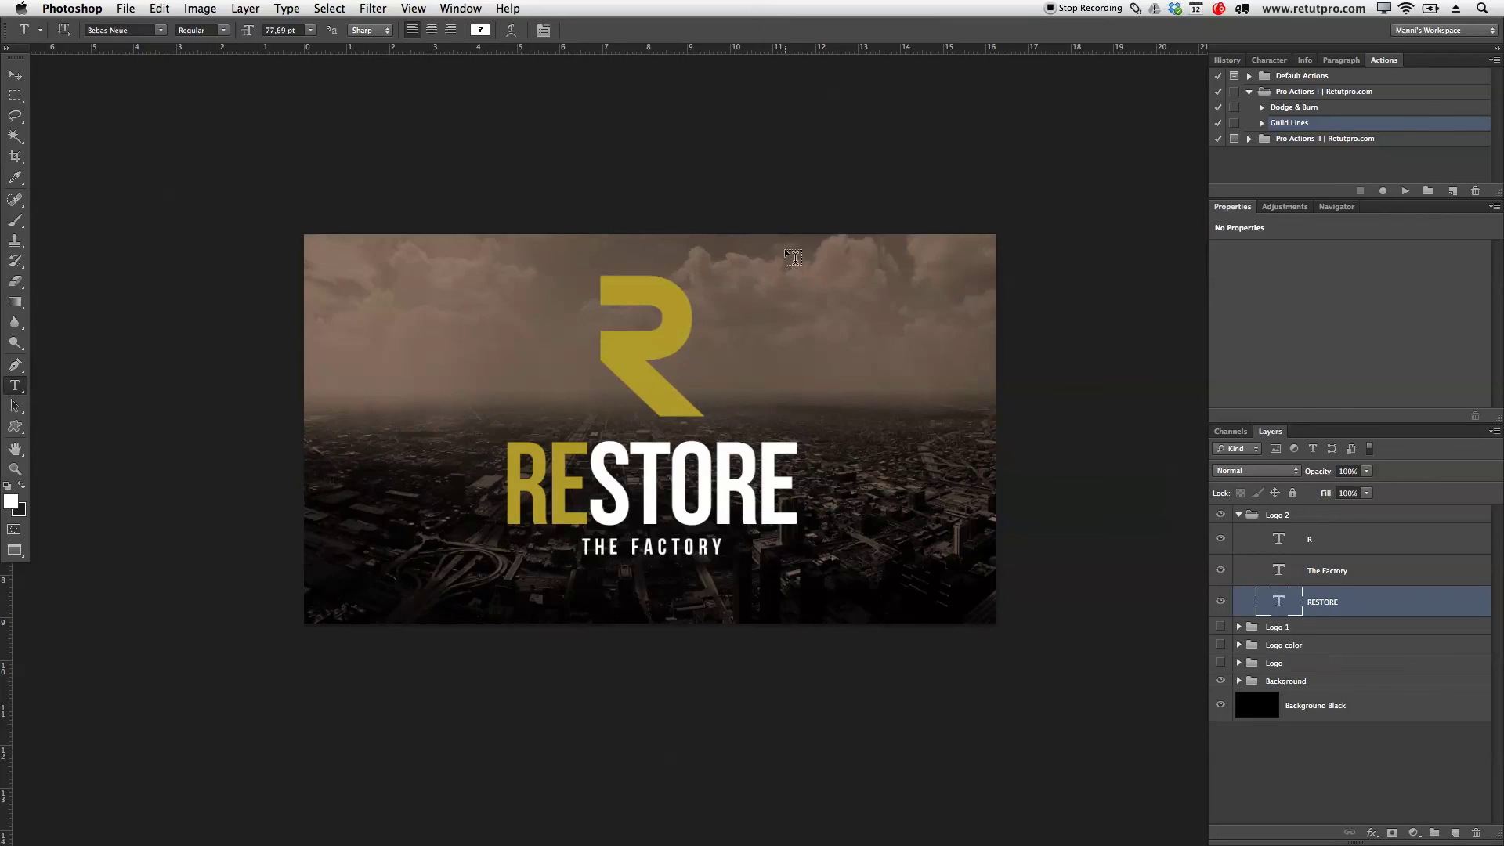
# Collapse Logo 2, show Logo 1, move it up and to the left, then hide it again
pyautogui.click(1245, 517)
pyautogui.click(1239, 515)
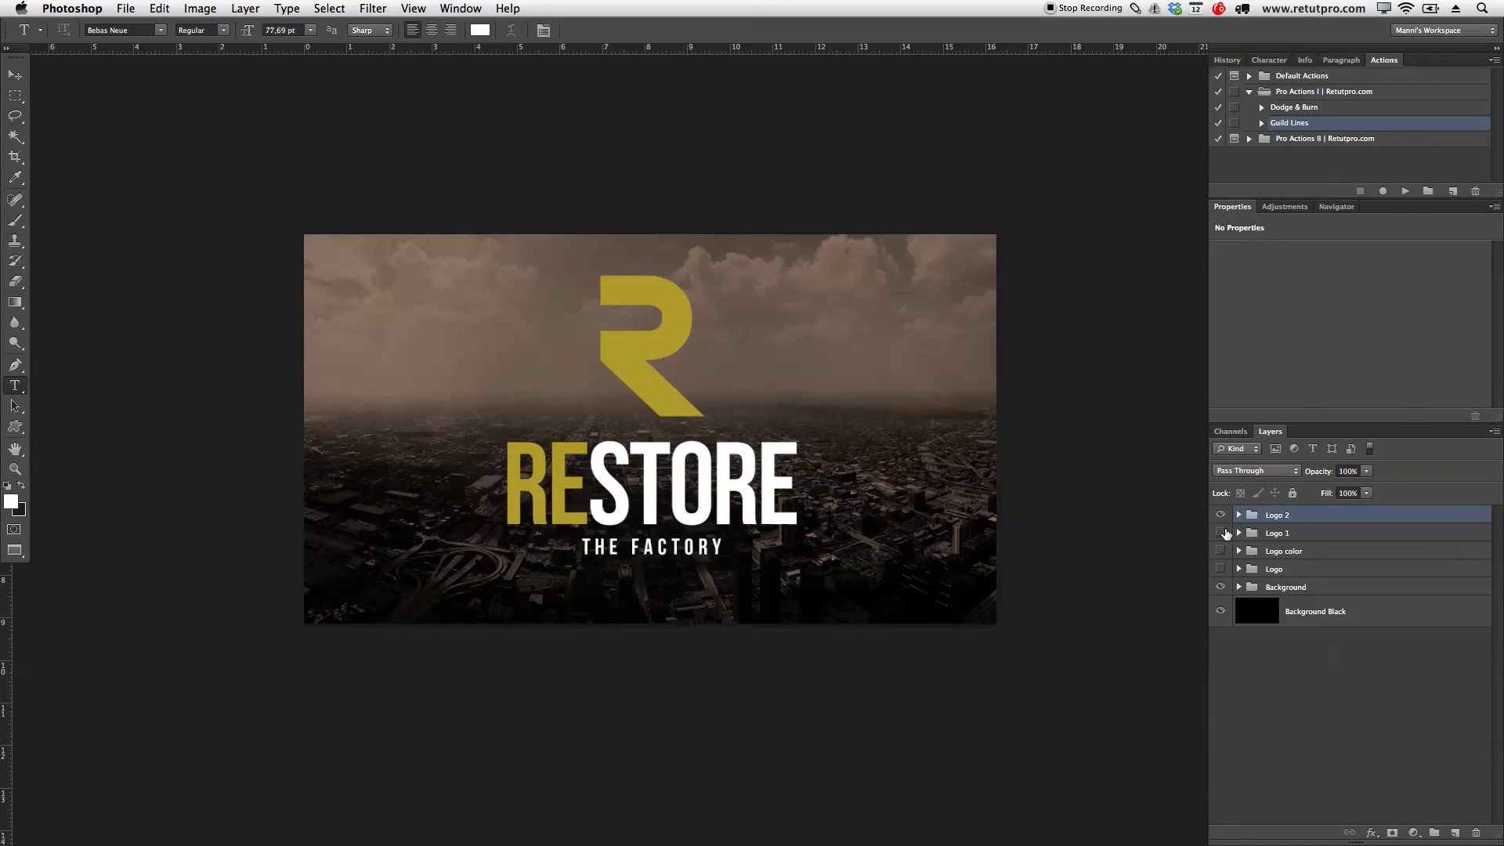
pyautogui.click(1221, 533)
pyautogui.click(1280, 534)
pyautogui.press('v')
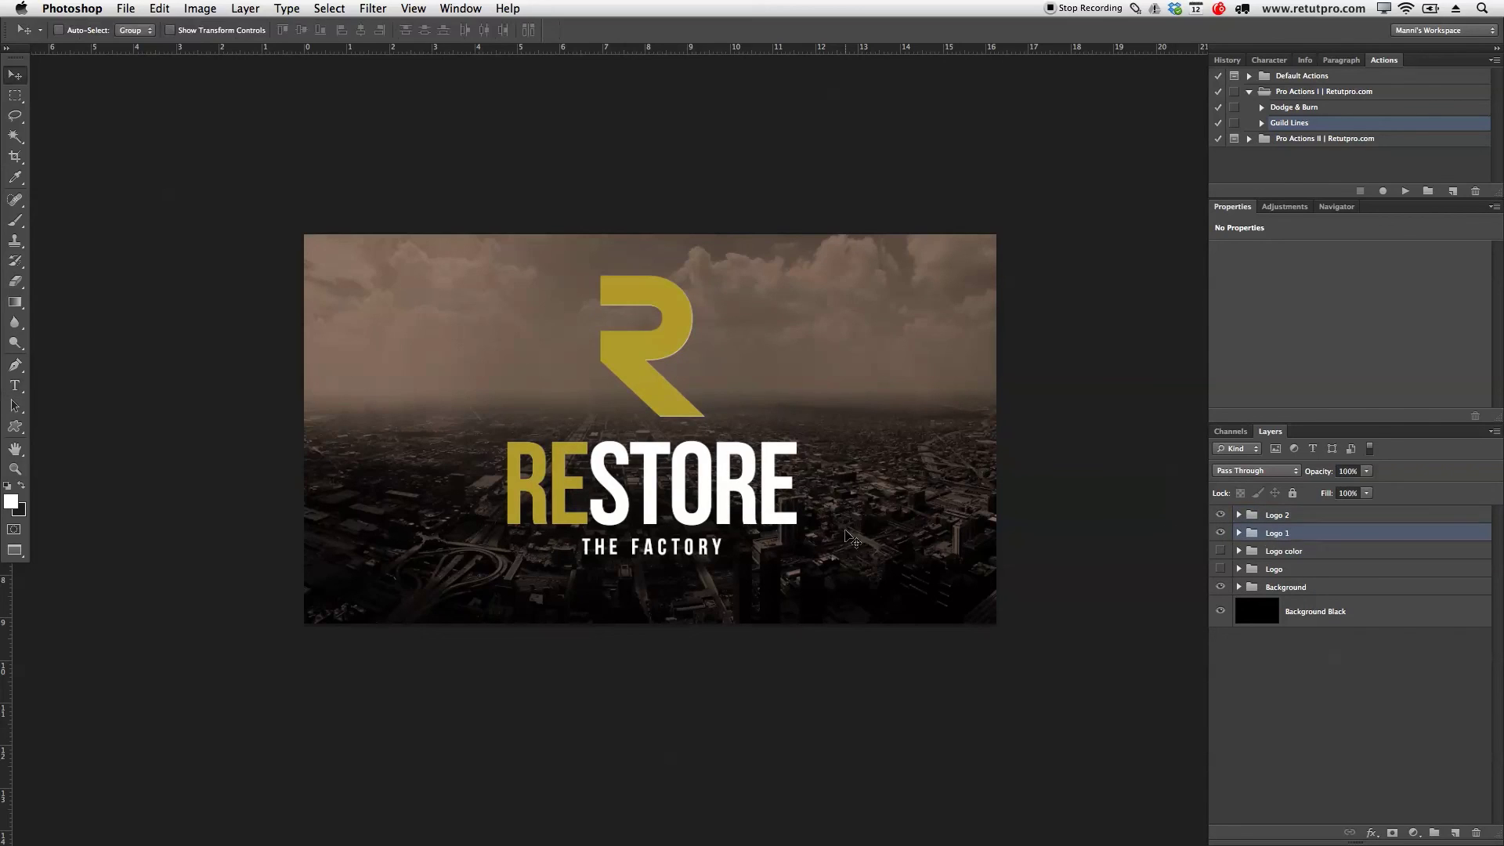
pyautogui.moveTo(834, 522); pyautogui.dragTo(678, 480)
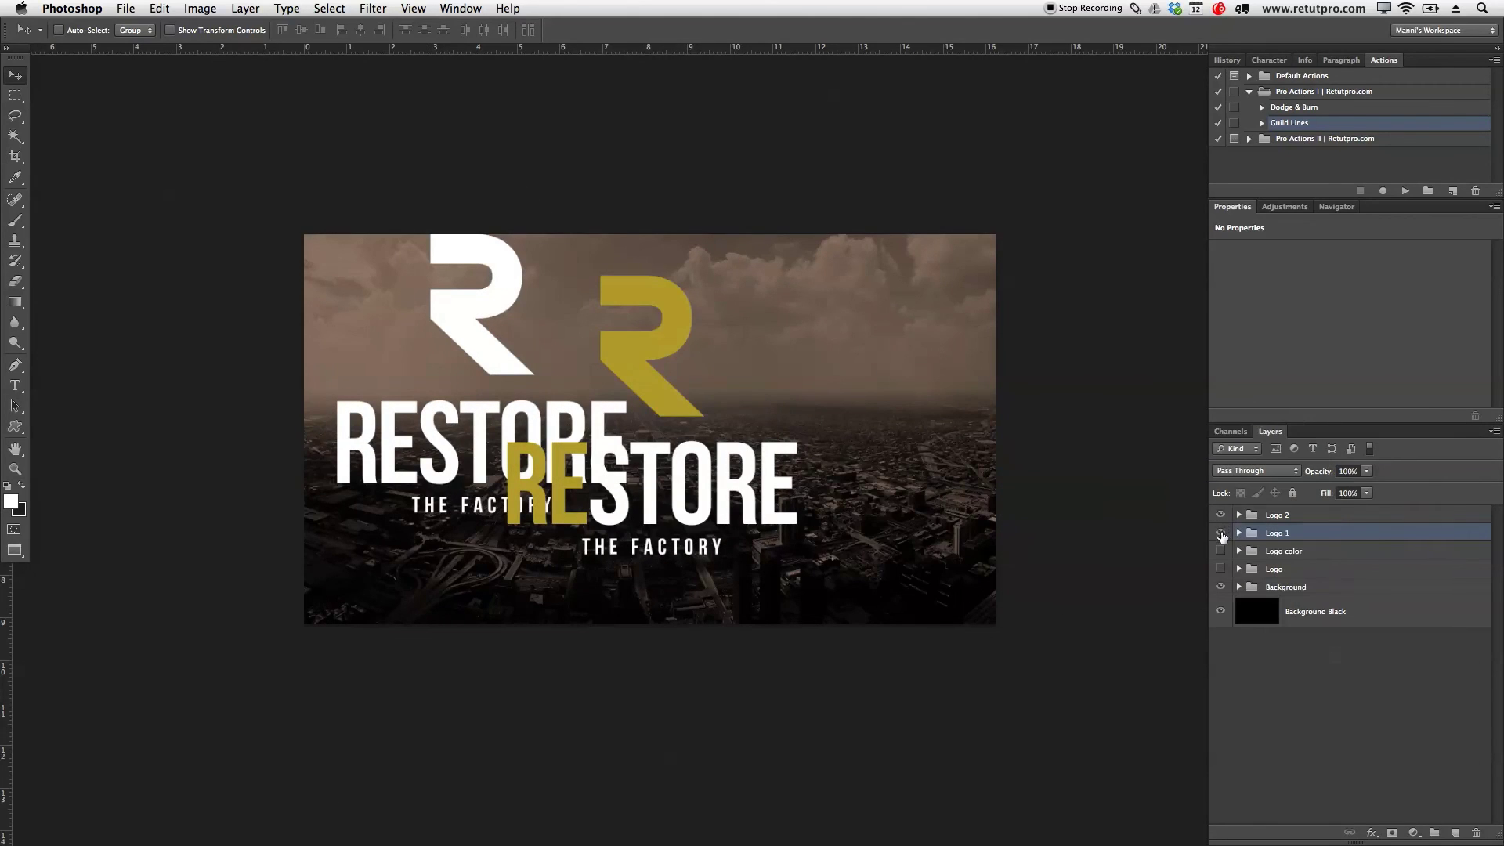
pyautogui.click(1221, 534)
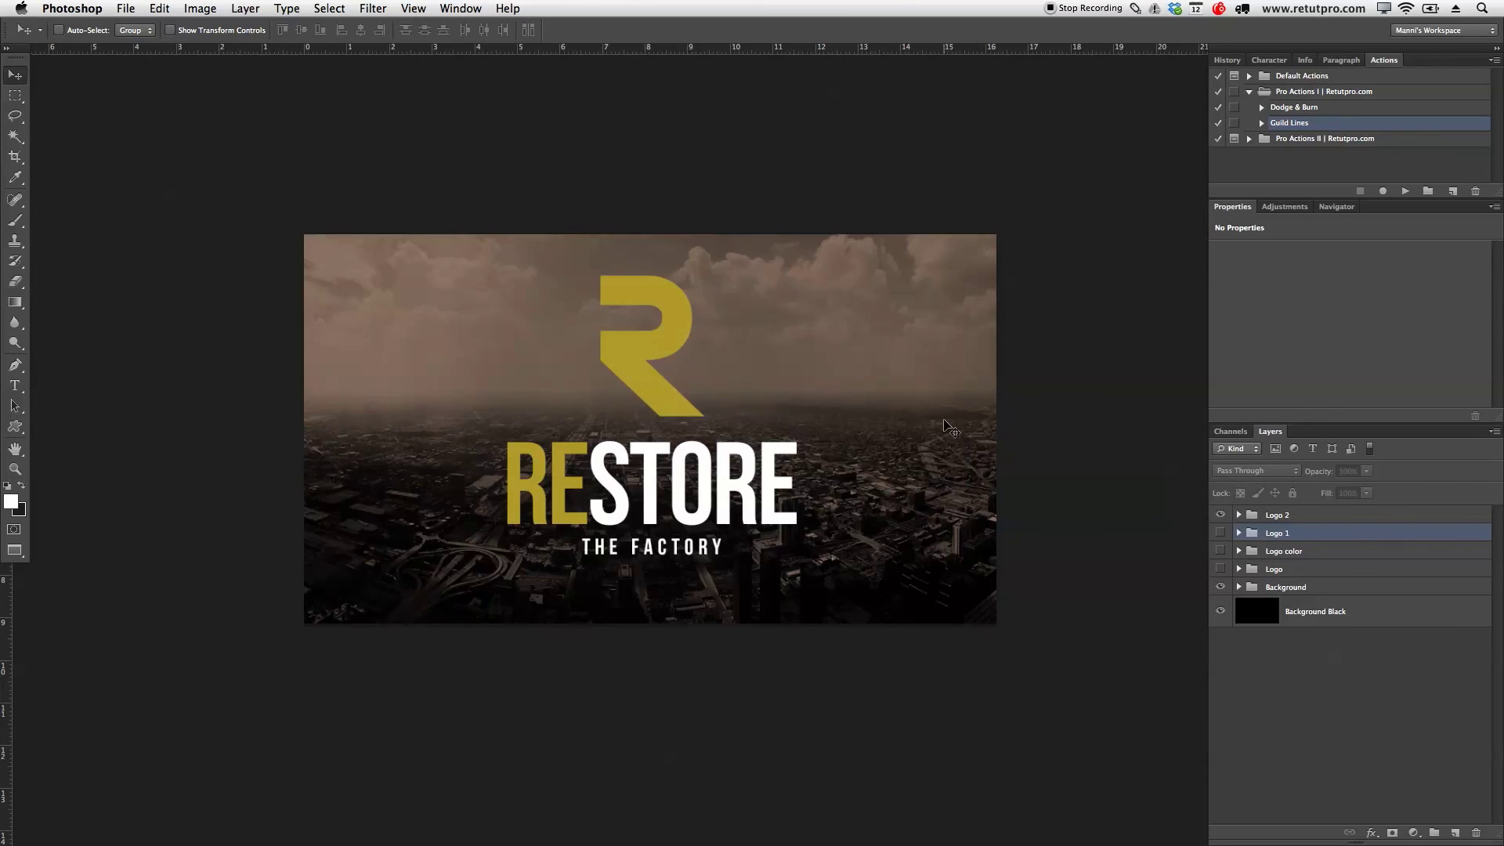